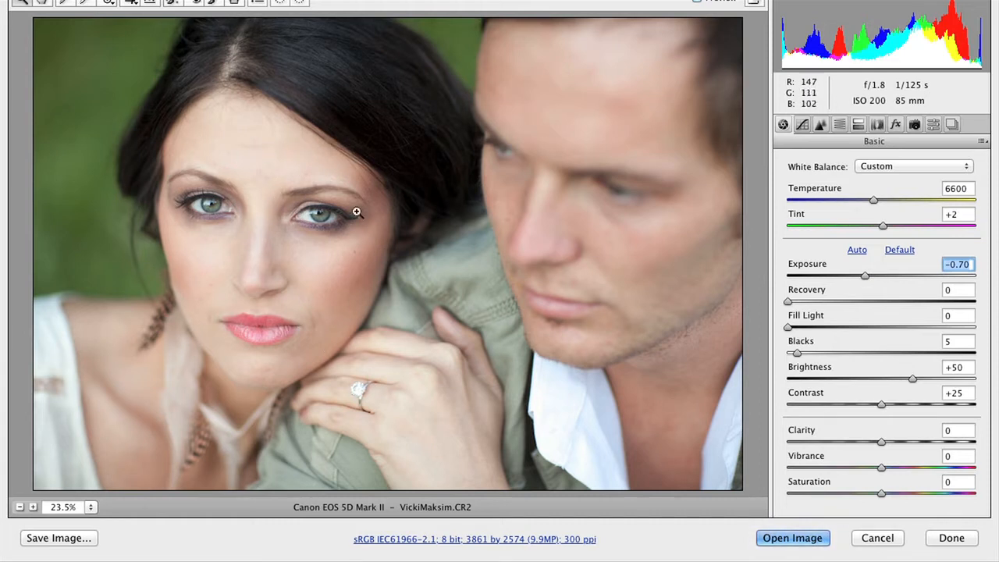
# Step: Try brighter exposures on the couple's raw photo and settle on an exposure of -0.70
pyautogui.moveTo(865, 276); pyautogui.dragTo(882, 279)
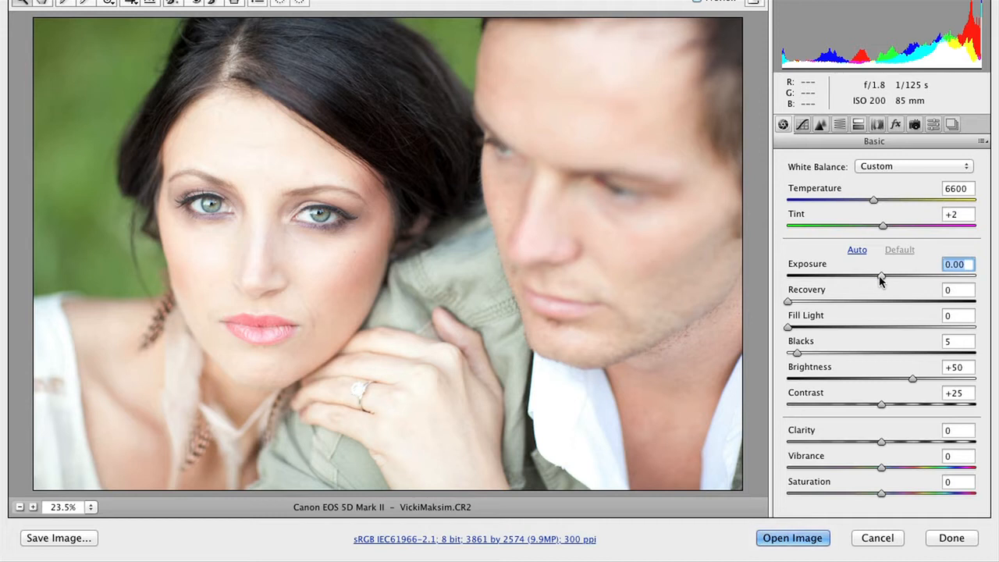
pyautogui.moveTo(882, 277); pyautogui.dragTo(872, 283)
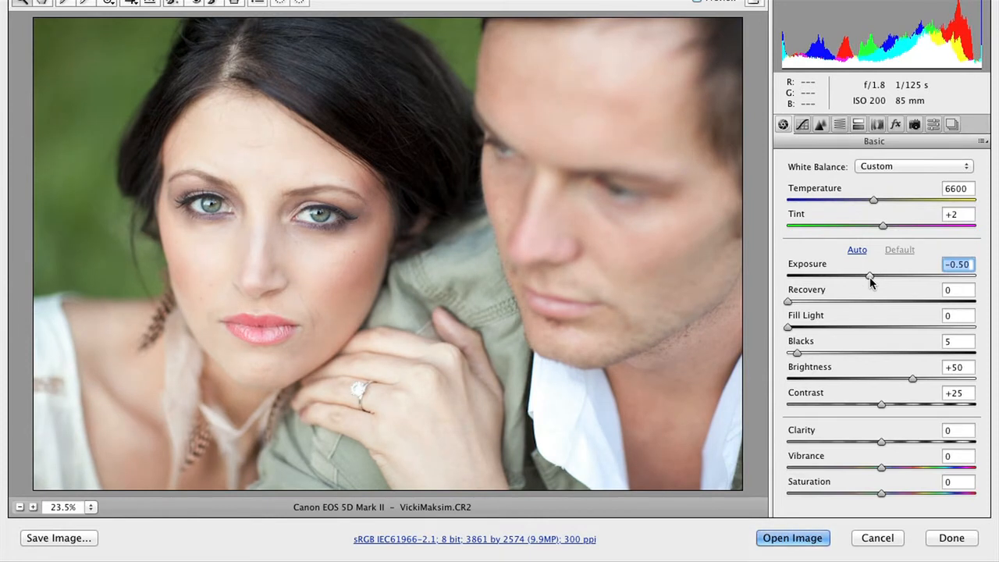
pyautogui.moveTo(871, 282); pyautogui.dragTo(867, 283)
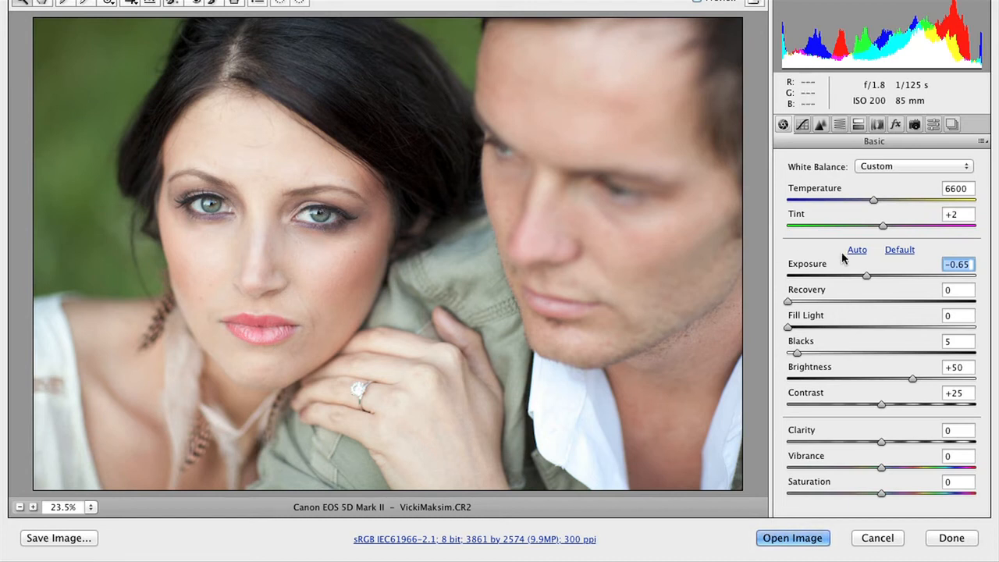
pyautogui.moveTo(867, 281); pyautogui.dragTo(865, 281)
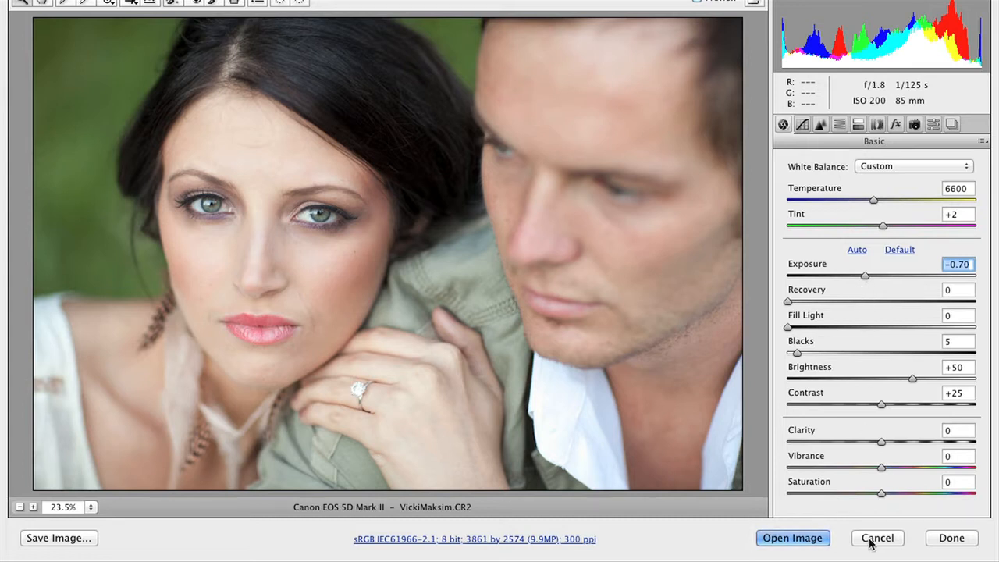
pyautogui.click(840, 125)
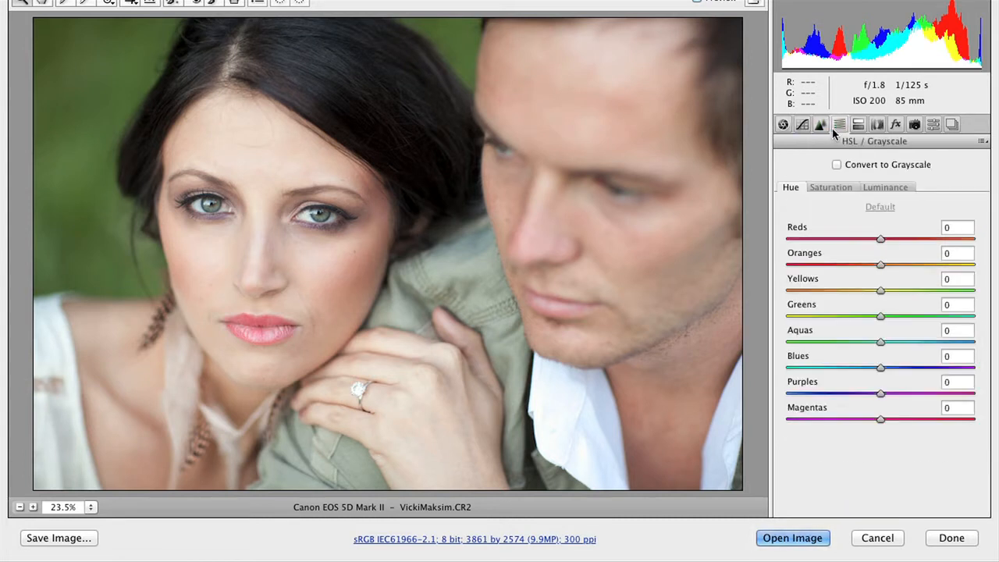
pyautogui.click(858, 125)
pyautogui.click(801, 125)
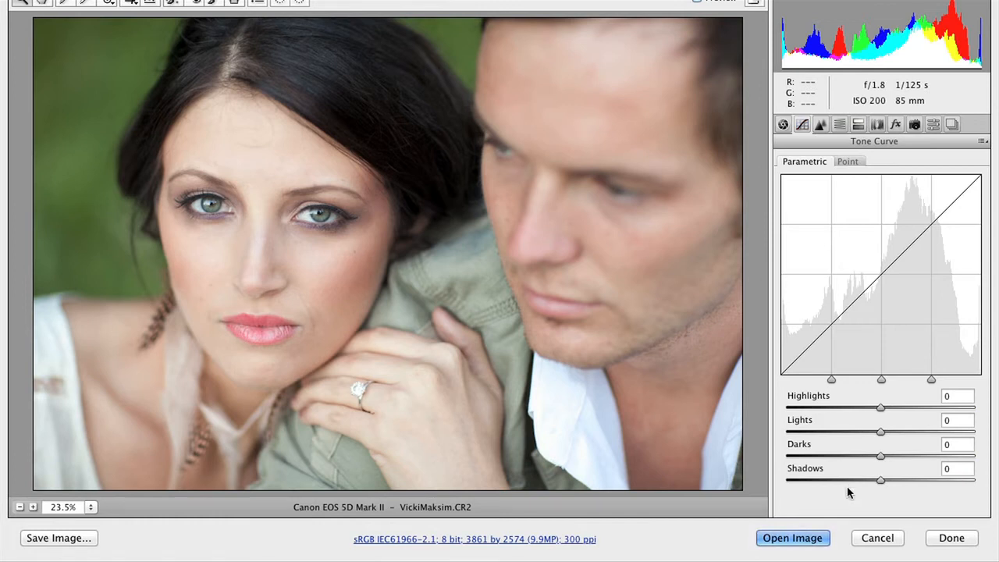
pyautogui.click(784, 126)
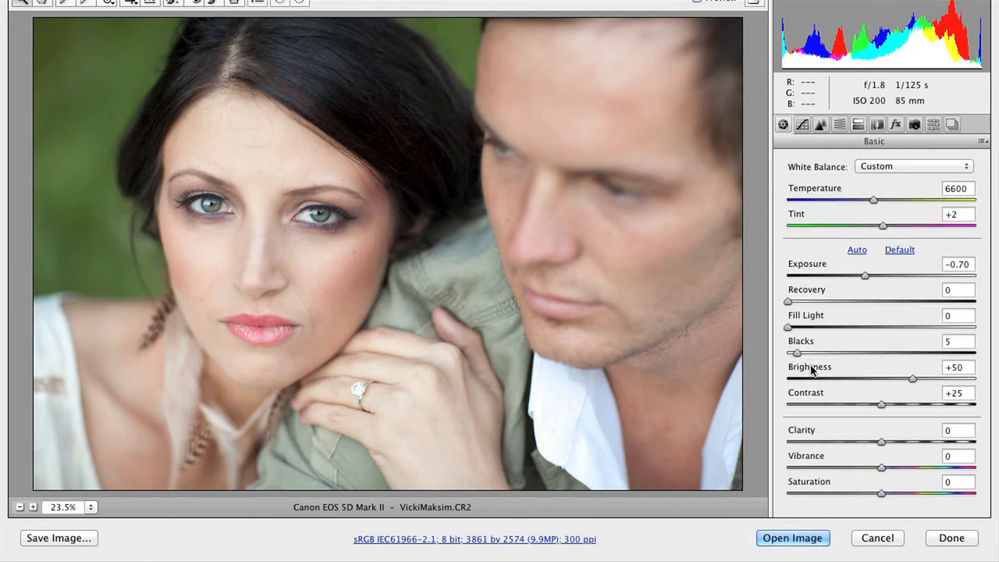
# Step: Open the adjusted raw photo as a Photoshop document and reopen the same CR2 file in Camera Raw
pyautogui.click(793, 538)
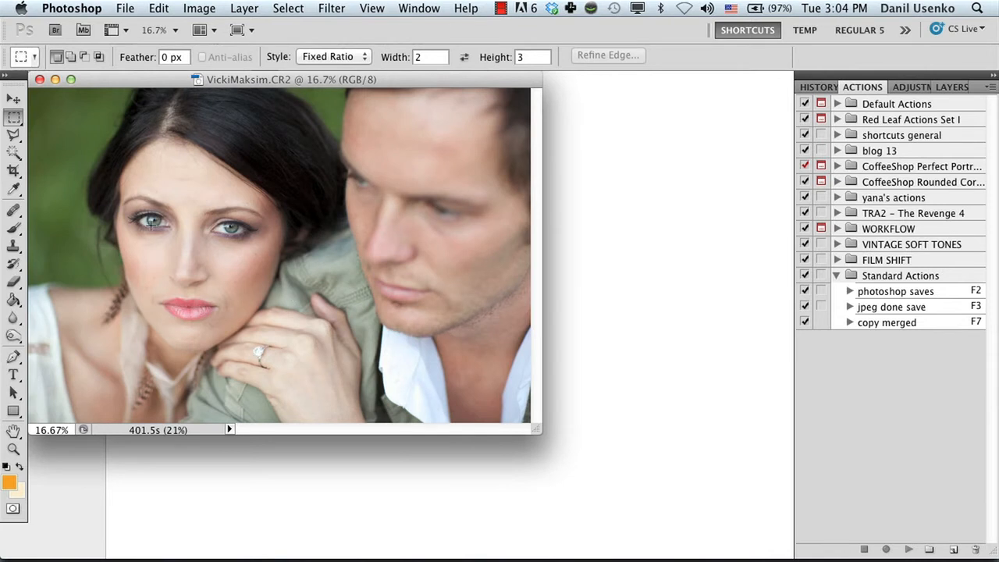
pyautogui.click(602, 310)
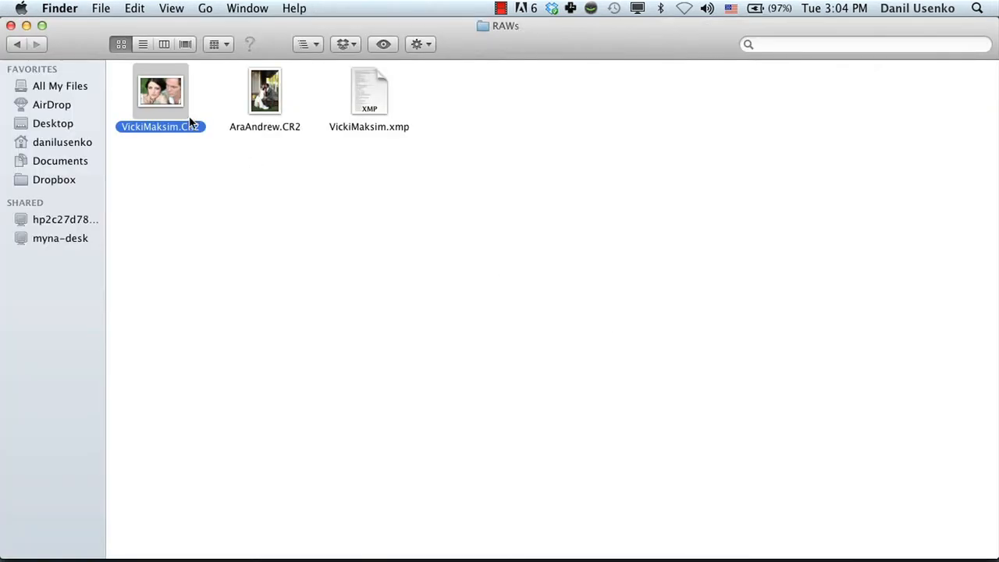
pyautogui.doubleClick(167, 105)
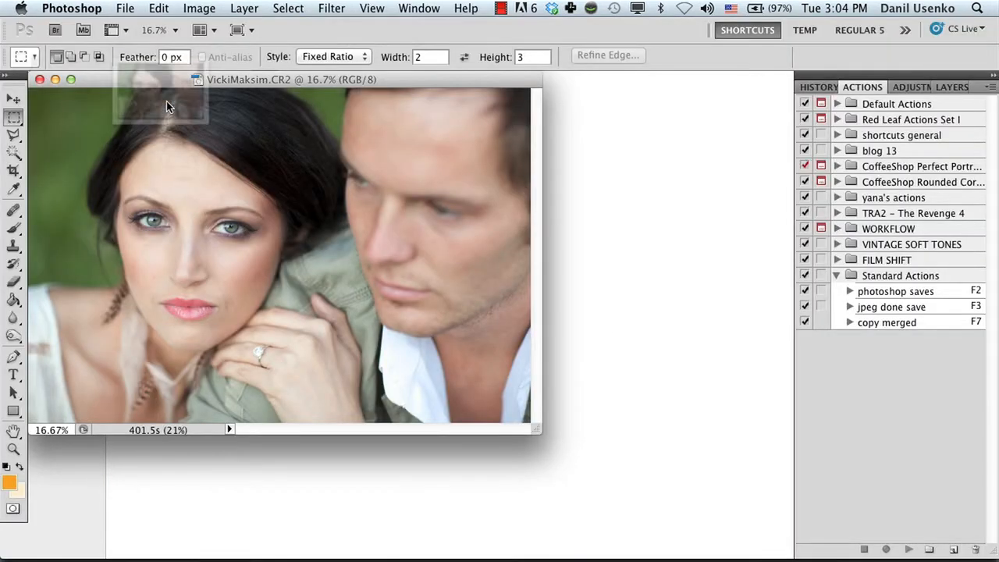
pyautogui.press('Return')
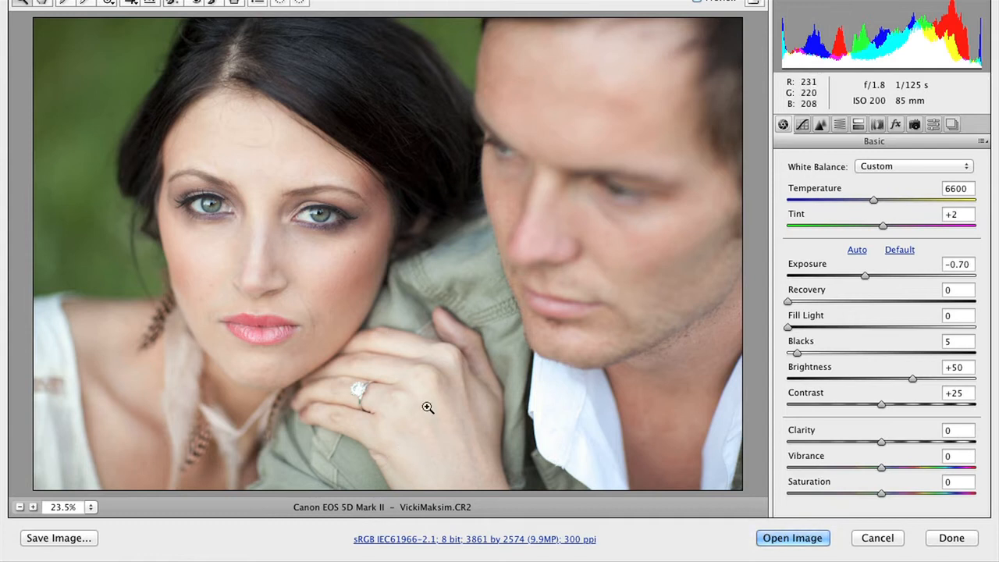
# Step: Darken the raw photo to an exposure of -1.30 and open it as a second document
pyautogui.moveTo(864, 279); pyautogui.dragTo(851, 282)
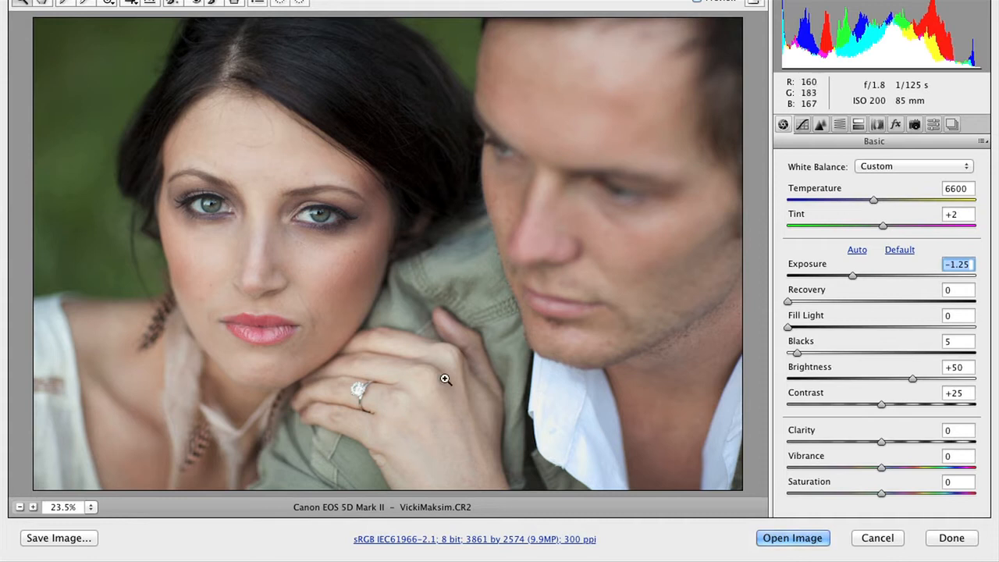
pyautogui.moveTo(854, 282); pyautogui.dragTo(851, 282)
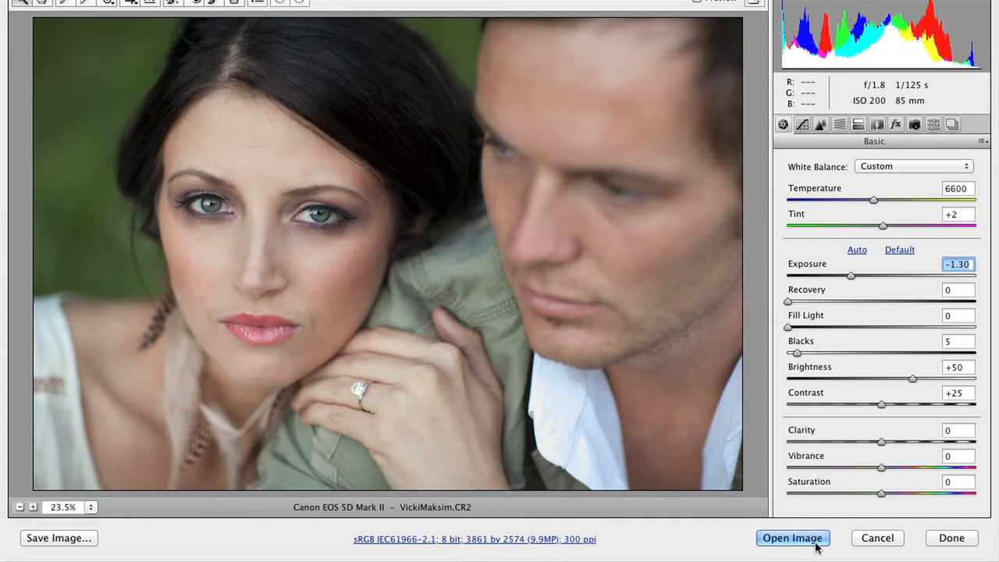
pyautogui.click(788, 537)
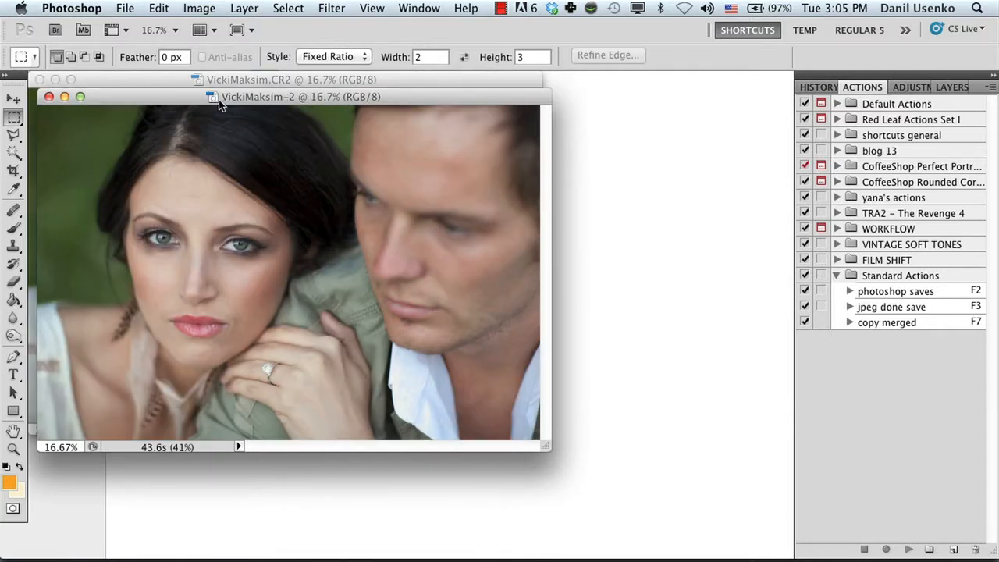
# Step: Select and copy the entire darker image, and close its document
pyautogui.moveTo(174, 102); pyautogui.dragTo(390, 93)
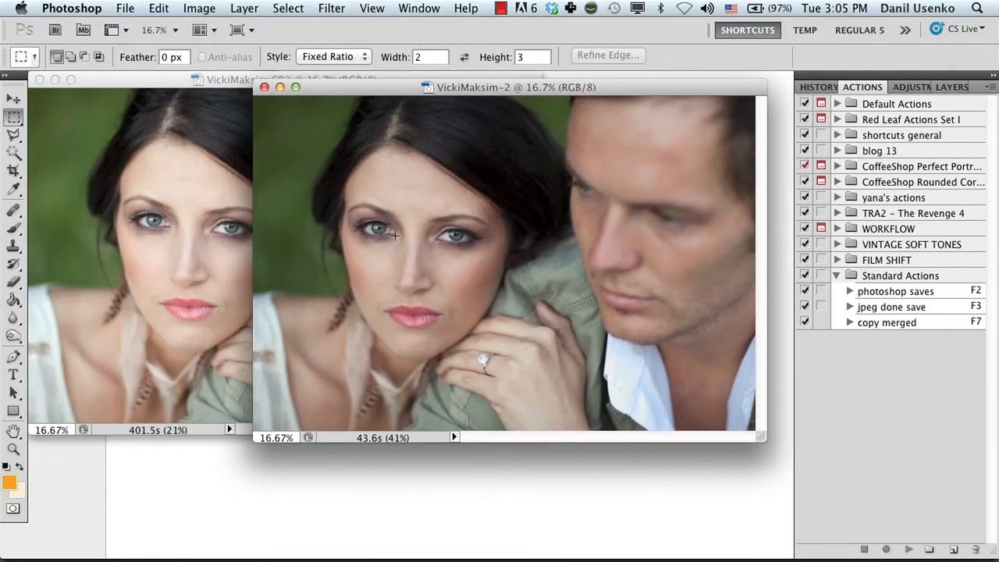
pyautogui.click(150, 9)
pyautogui.moveTo(288, 9)
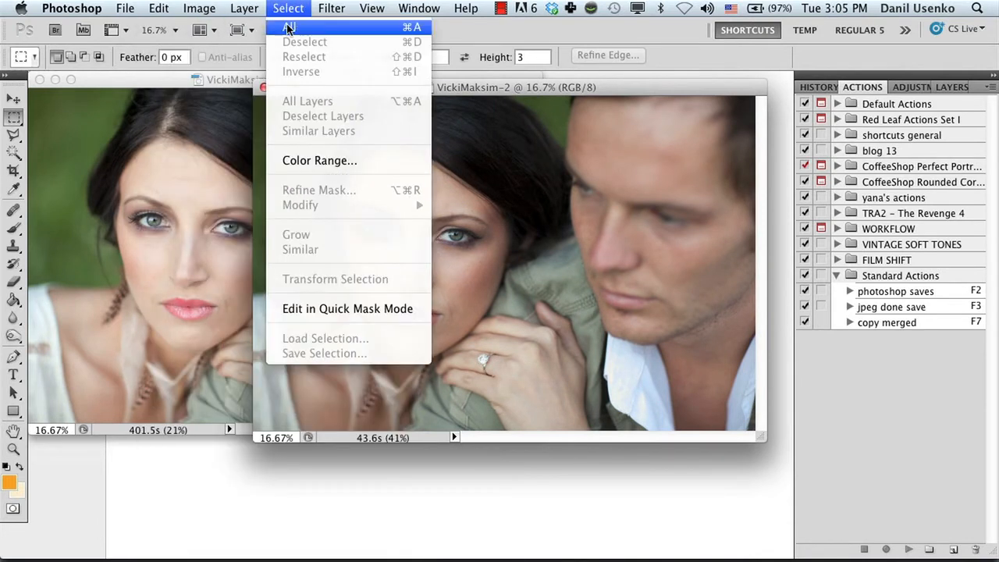
pyautogui.click(288, 28)
pyautogui.click(158, 9)
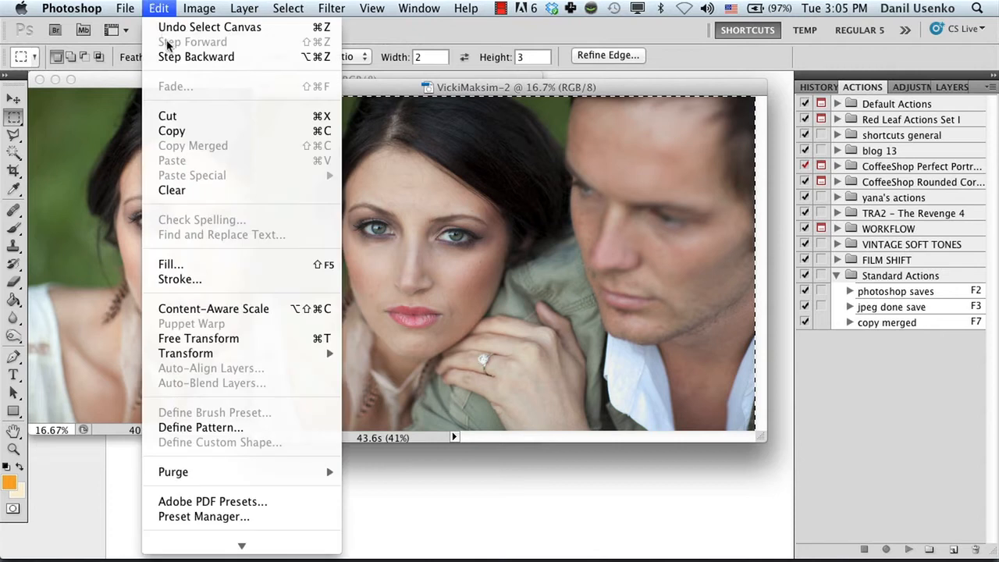
pyautogui.click(170, 131)
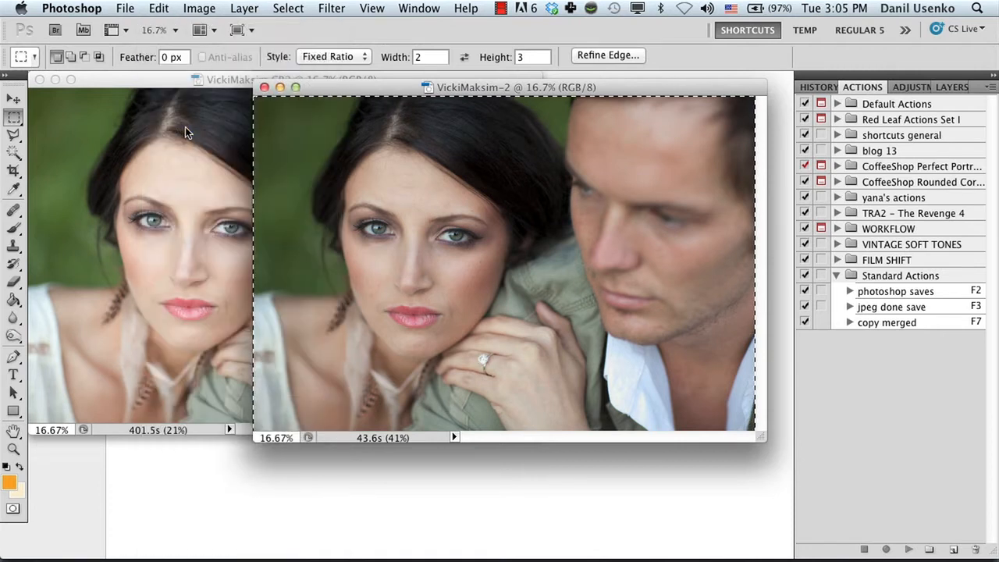
pyautogui.click(265, 87)
pyautogui.click(468, 222)
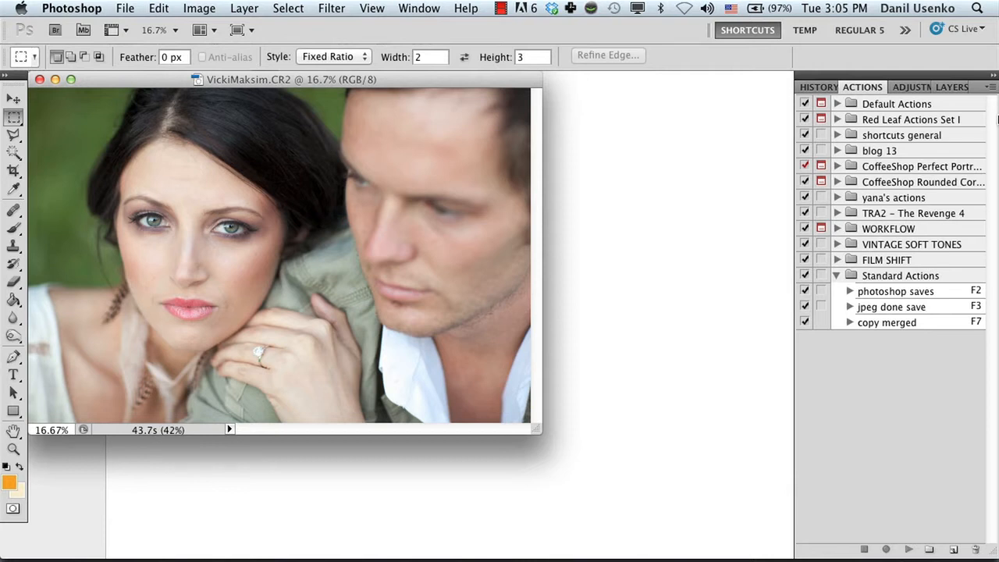
# Step: Convert the Background of the remaining document into a regular layer named "Her Face"
pyautogui.click(952, 86)
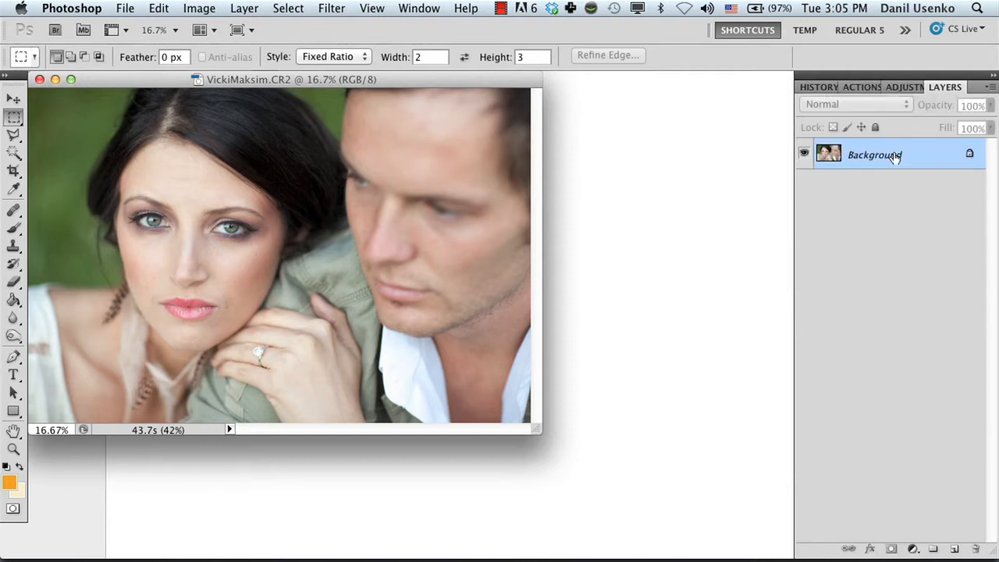
pyautogui.click(161, 7)
pyautogui.click(871, 192)
pyautogui.doubleClick(880, 156)
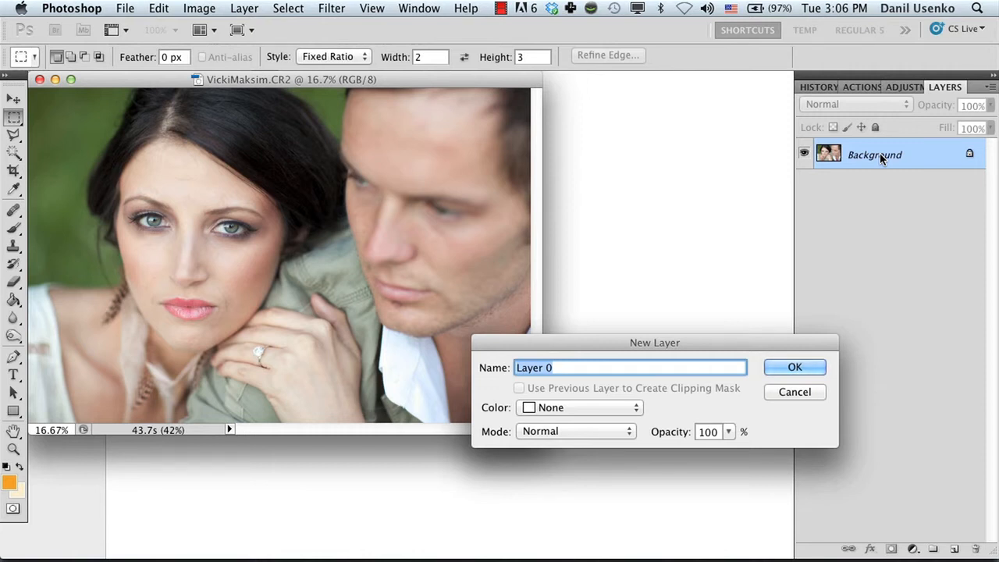
pyautogui.write('Her')
pyautogui.press('BackSpace')
pyautogui.write('r Face')
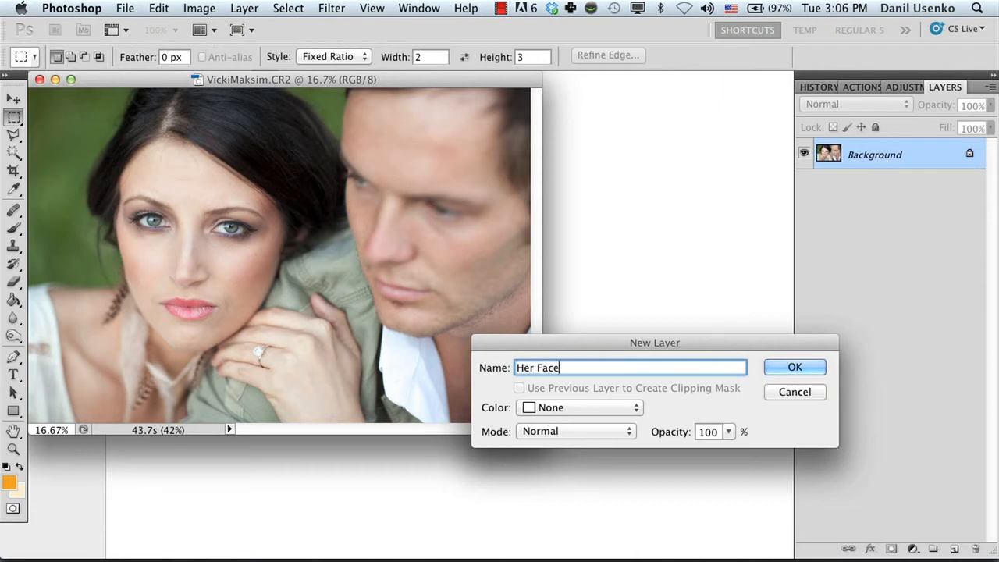
pyautogui.press('Return')
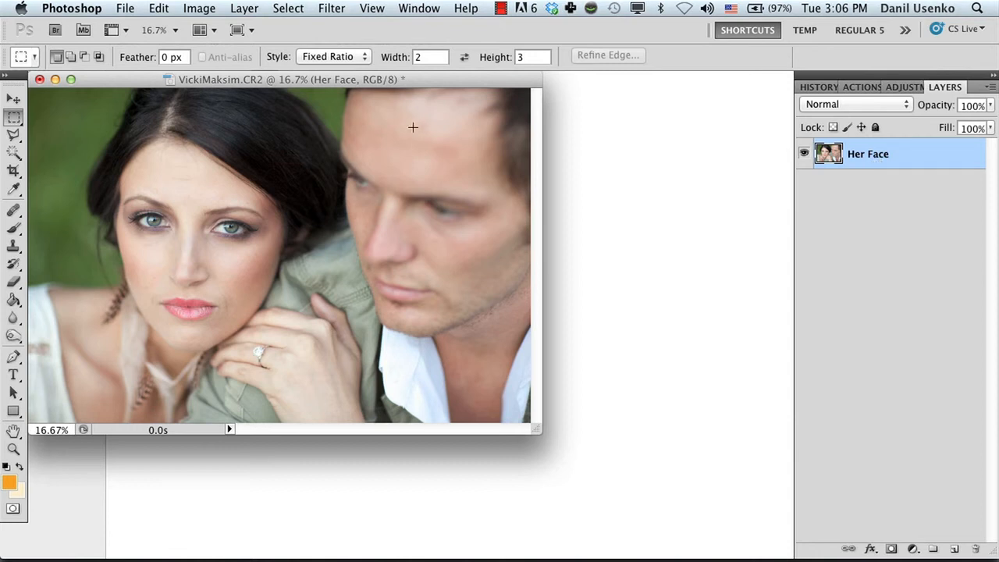
# Step: Paste the copied darker image as a layer above Her Face and name it "Her Hand"
pyautogui.click(158, 7)
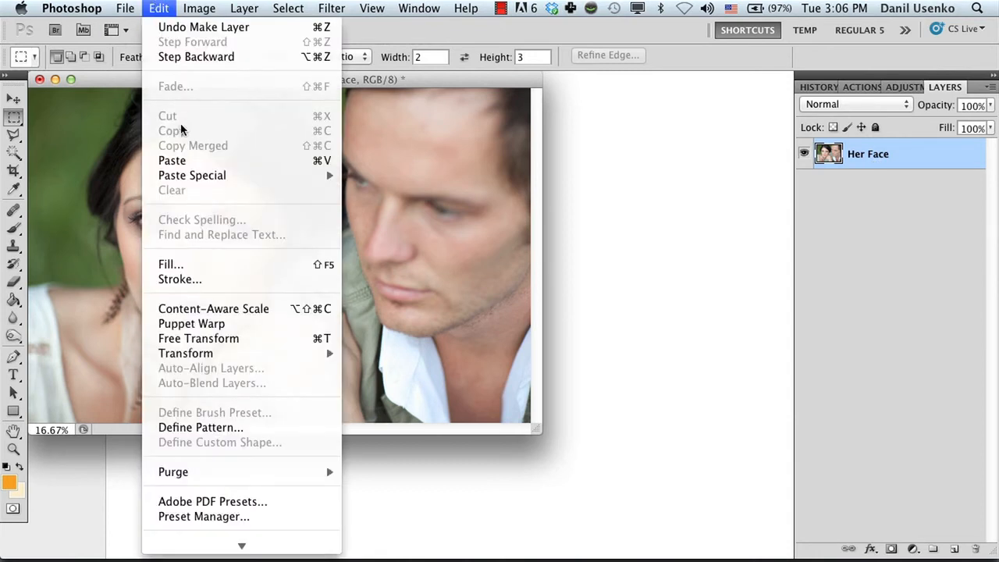
pyautogui.click(202, 161)
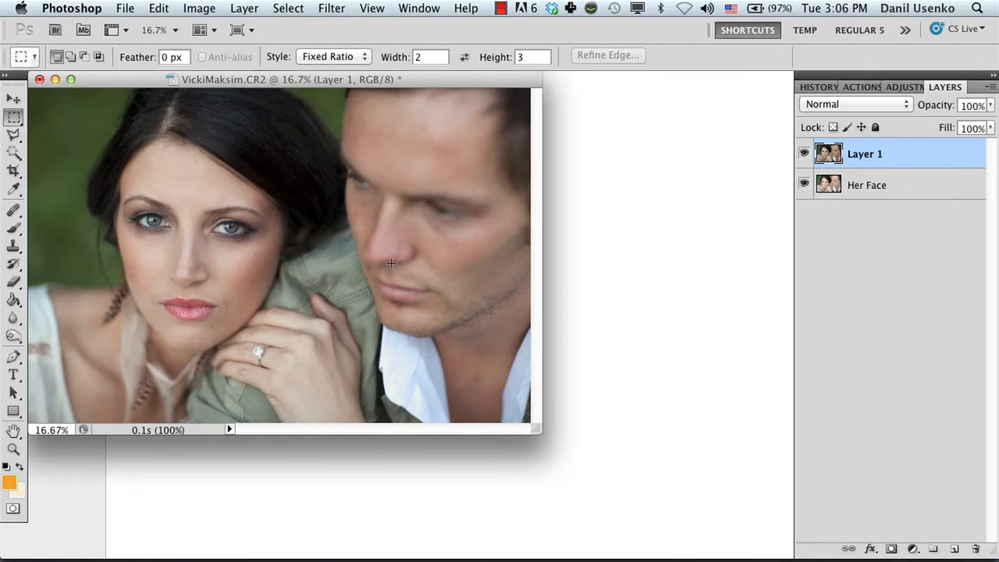
pyautogui.doubleClick(867, 158)
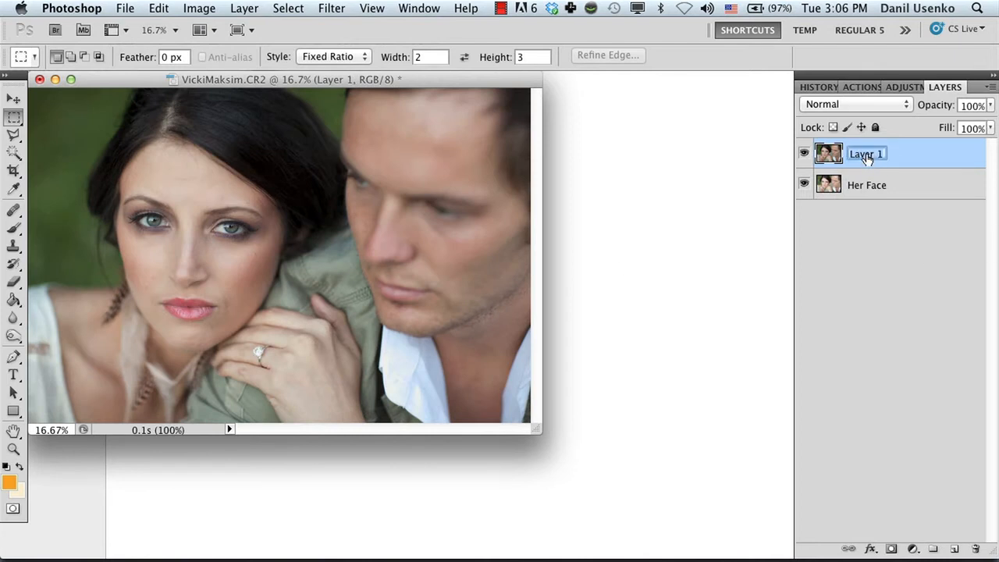
pyautogui.write('Her Hand')
pyautogui.press('Return')
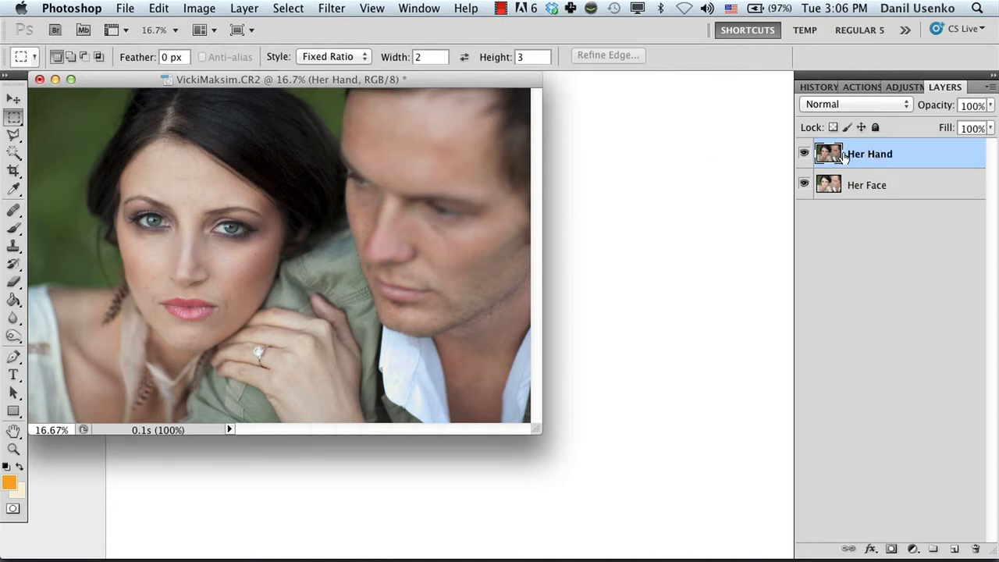
pyautogui.doubleClick(878, 154)
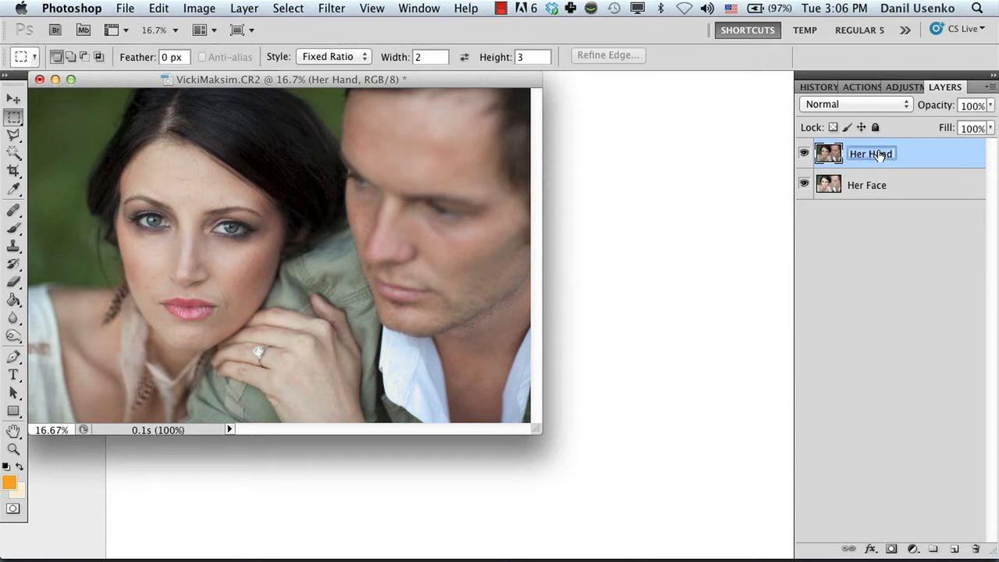
pyautogui.click(862, 180)
pyautogui.doubleClick(875, 161)
pyautogui.click(887, 257)
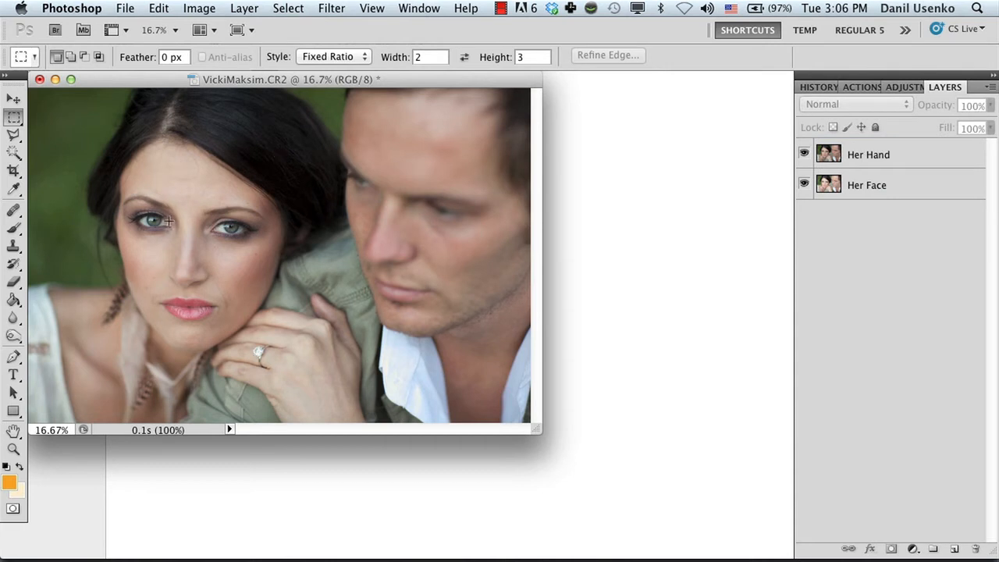
# Step: Toggle the visibility of the Her Hand layer several times to compare the two exposures
pyautogui.click(805, 155)
pyautogui.click(804, 154)
pyautogui.click(804, 155)
pyautogui.click(804, 154)
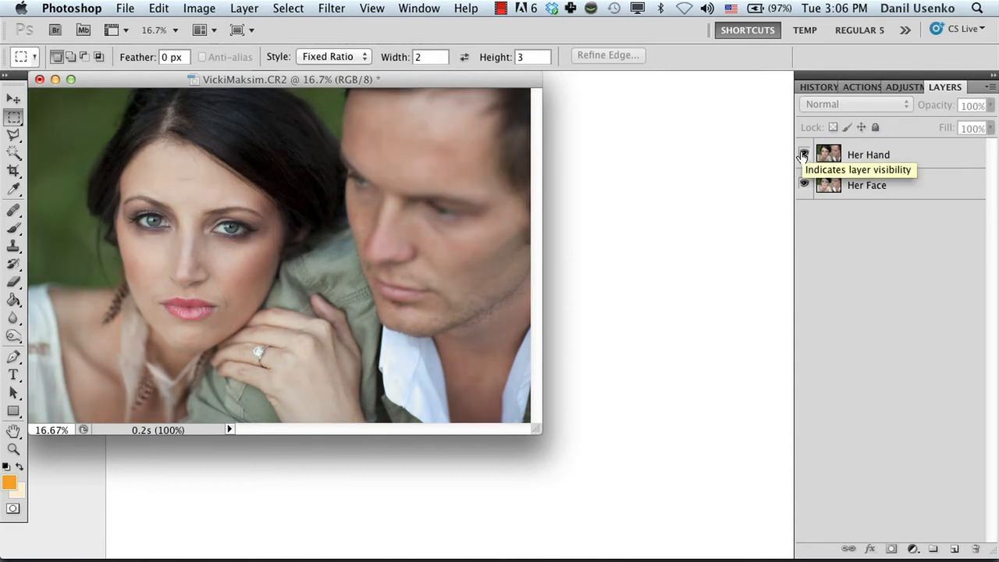
pyautogui.click(805, 156)
pyautogui.click(804, 156)
# Step: Switch to Finder and open the couple's CR2 file in Camera Raw again
pyautogui.click(700, 282)
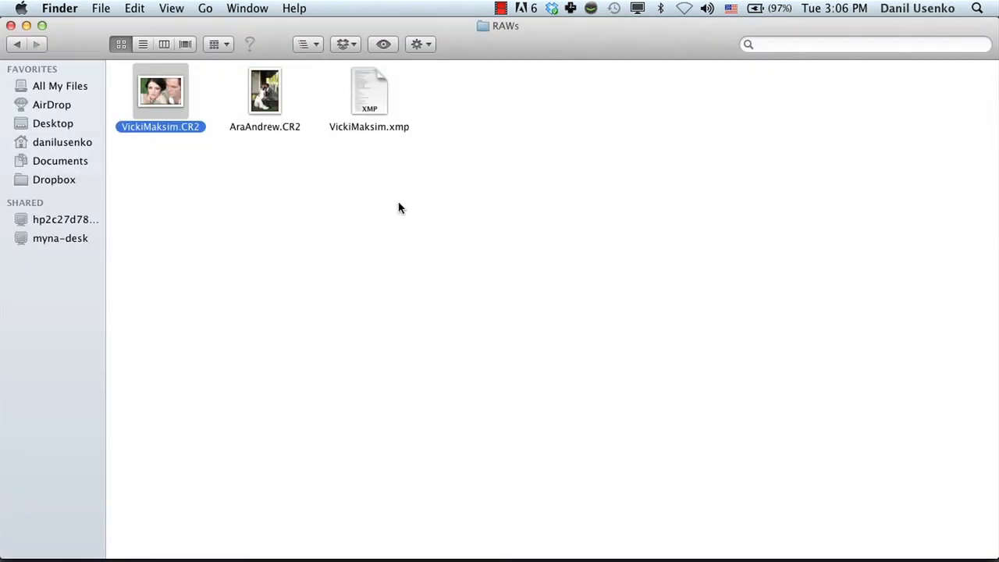
pyautogui.doubleClick(168, 97)
pyautogui.click(604, 252)
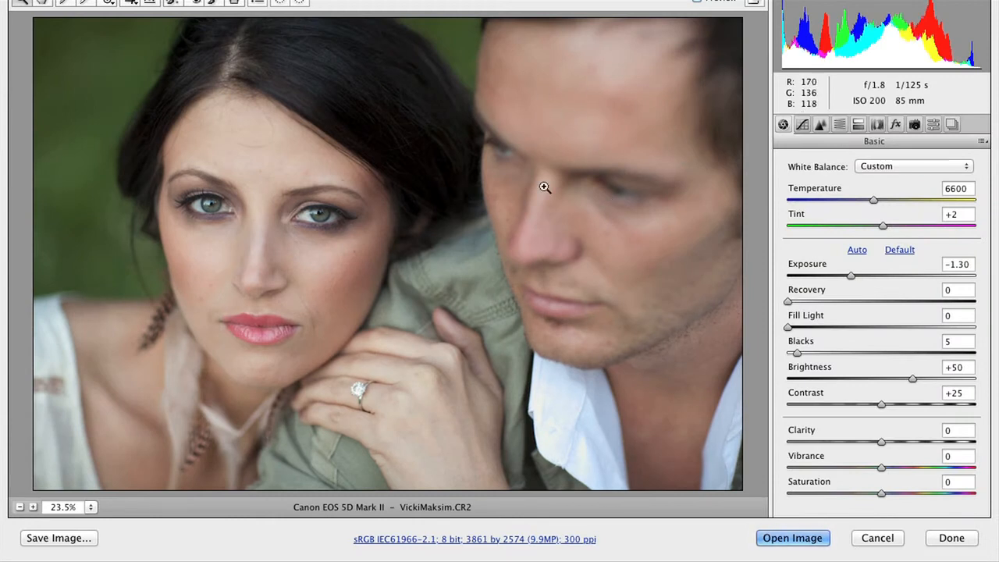
# Step: Brighten the raw photo to an exposure of -0.65
pyautogui.click(863, 277)
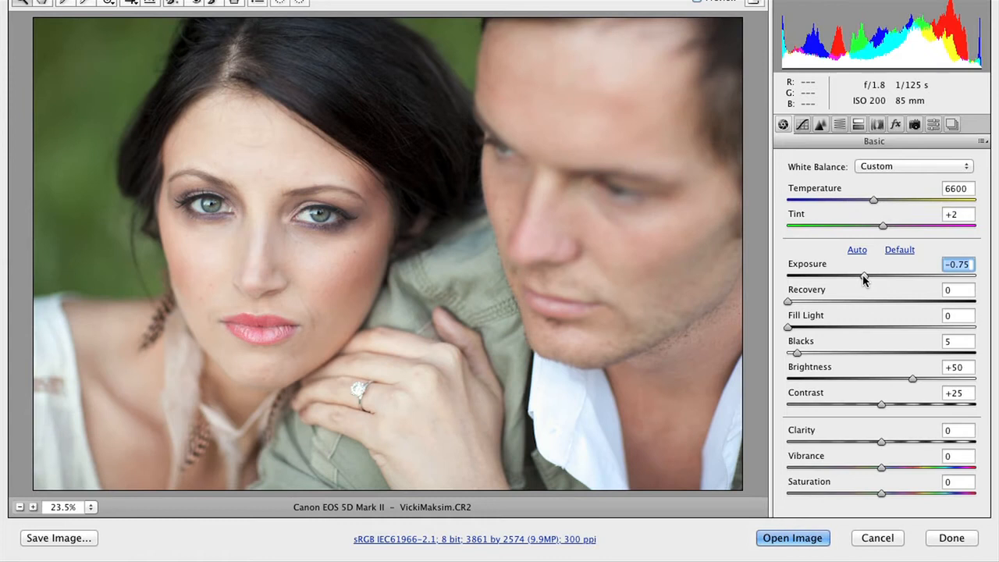
pyautogui.moveTo(865, 279); pyautogui.dragTo(865, 279)
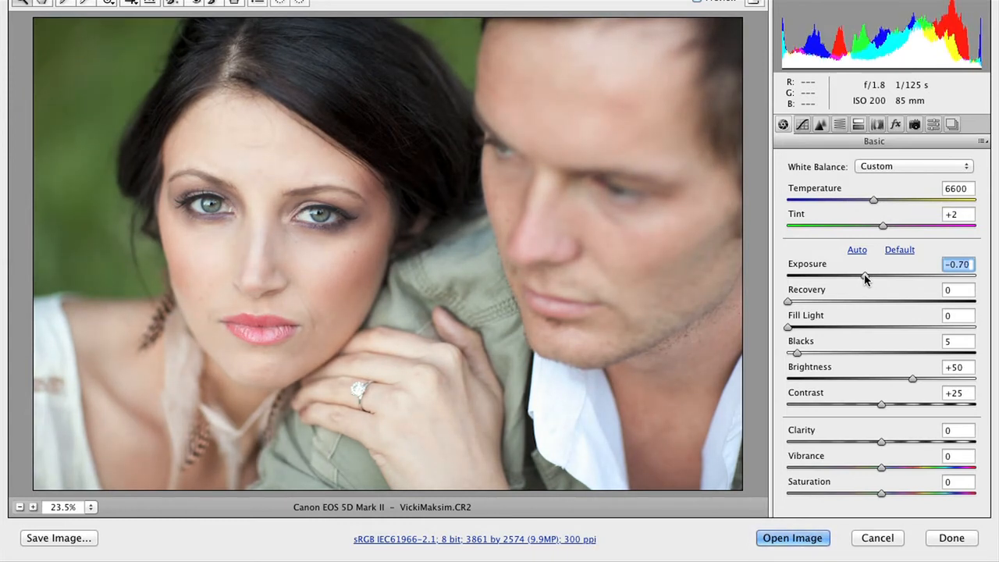
pyautogui.press('Up')
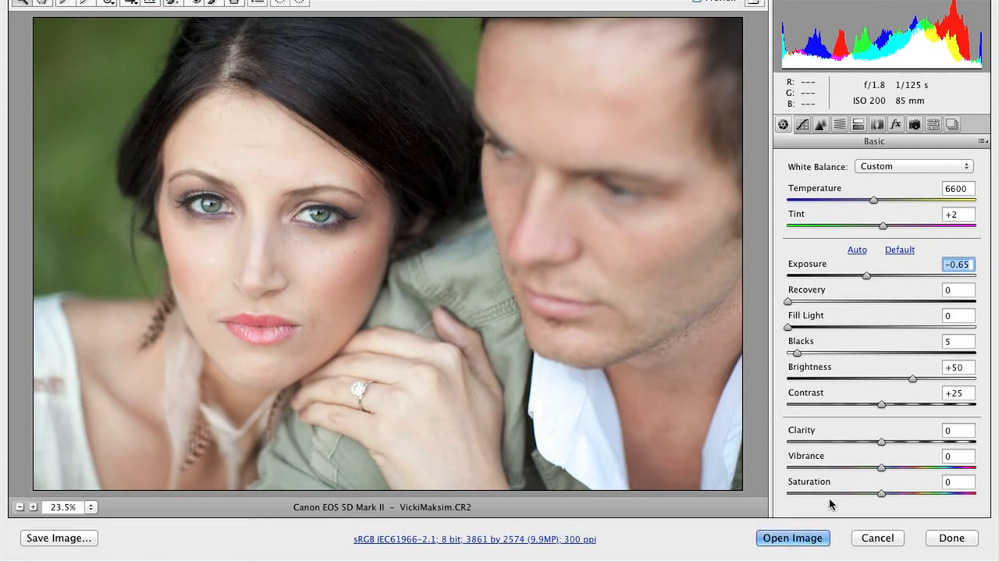
# Step: Open the adjusted raw photo in Photoshop, copy the entire image and close that document without saving
pyautogui.click(805, 541)
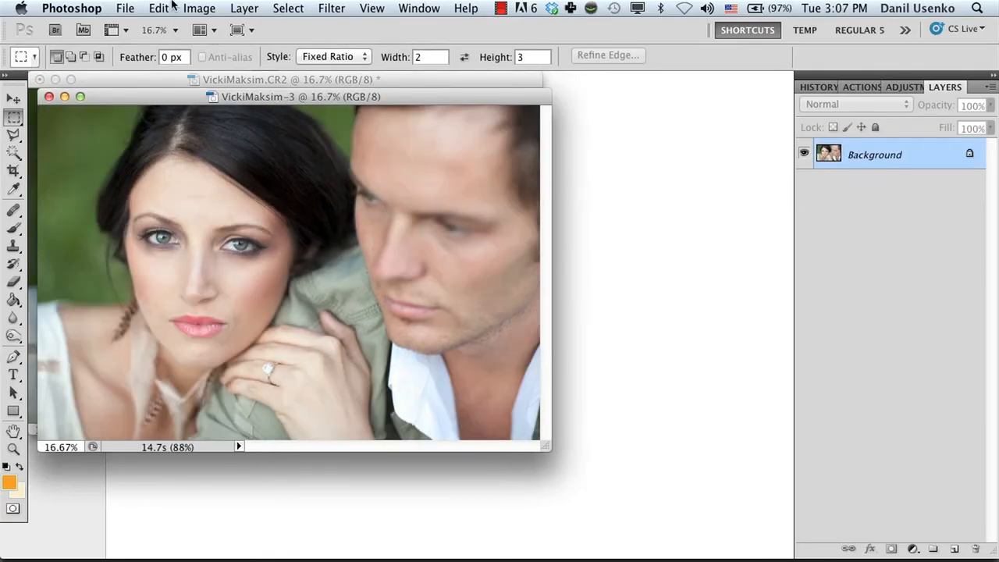
pyautogui.click(244, 8)
pyautogui.click(288, 27)
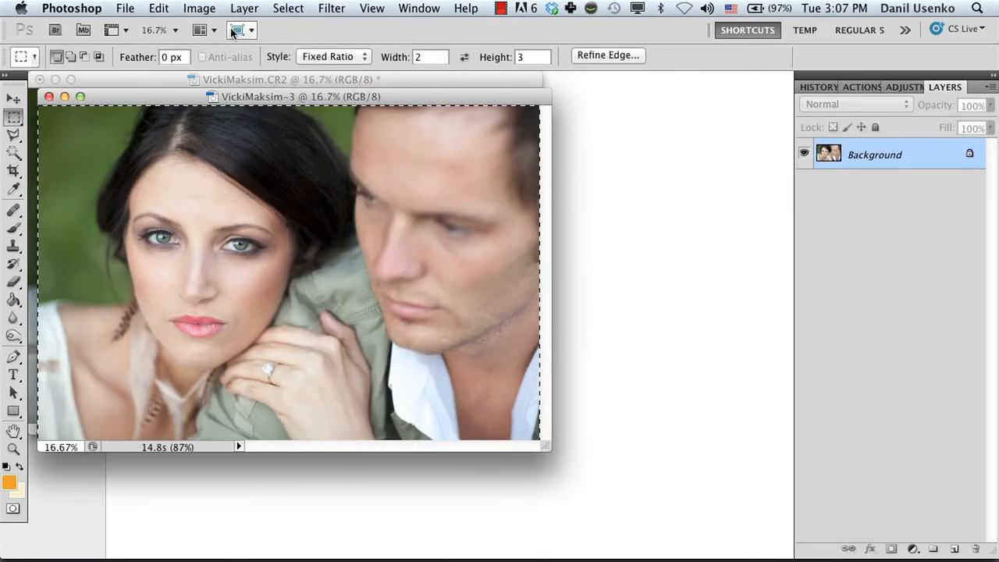
pyautogui.click(158, 8)
pyautogui.click(156, 130)
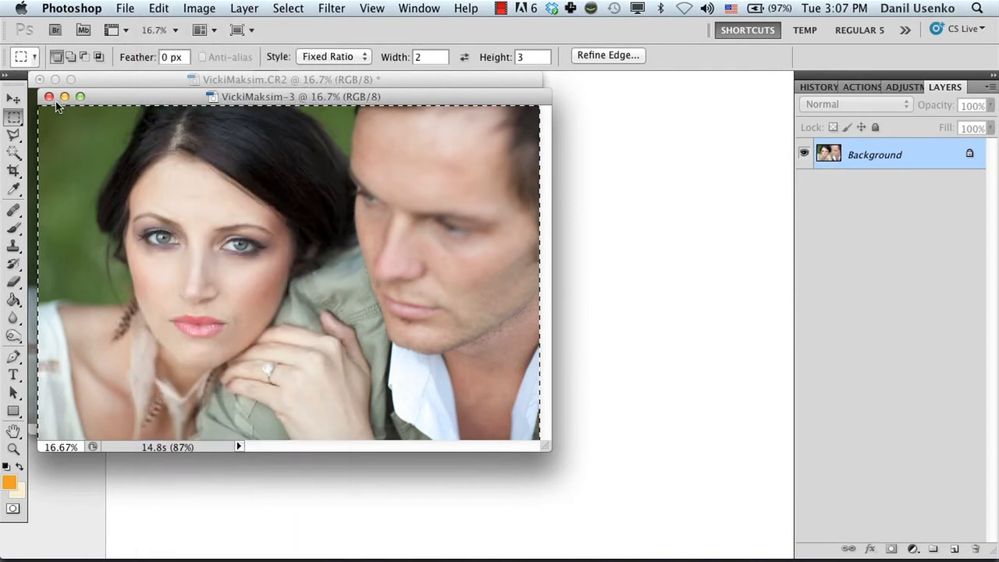
pyautogui.press('super+w')
pyautogui.click(460, 219)
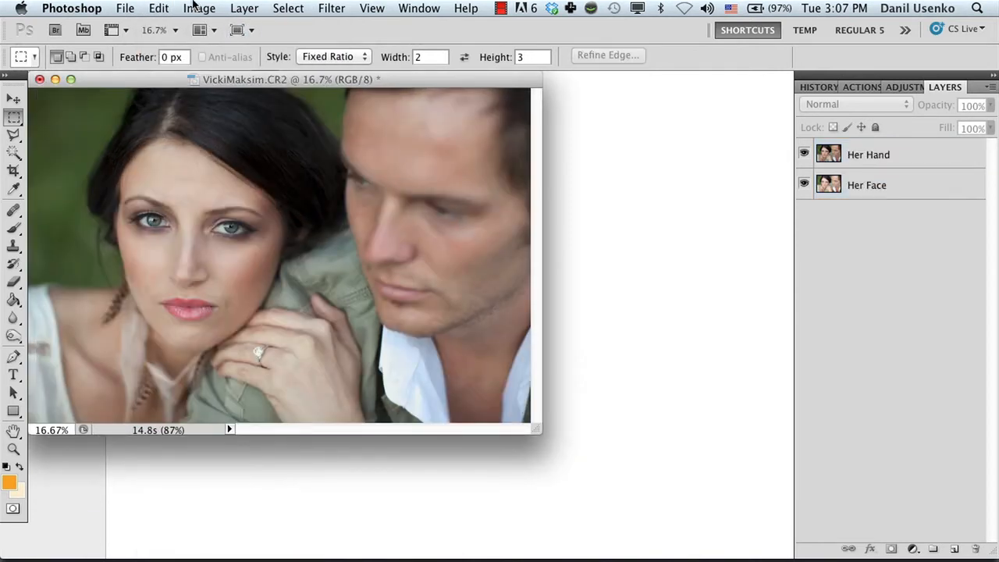
# Step: Paste the copied image as a new layer above Her Hand and name it "His Face"
pyautogui.click(163, 8)
pyautogui.click(190, 160)
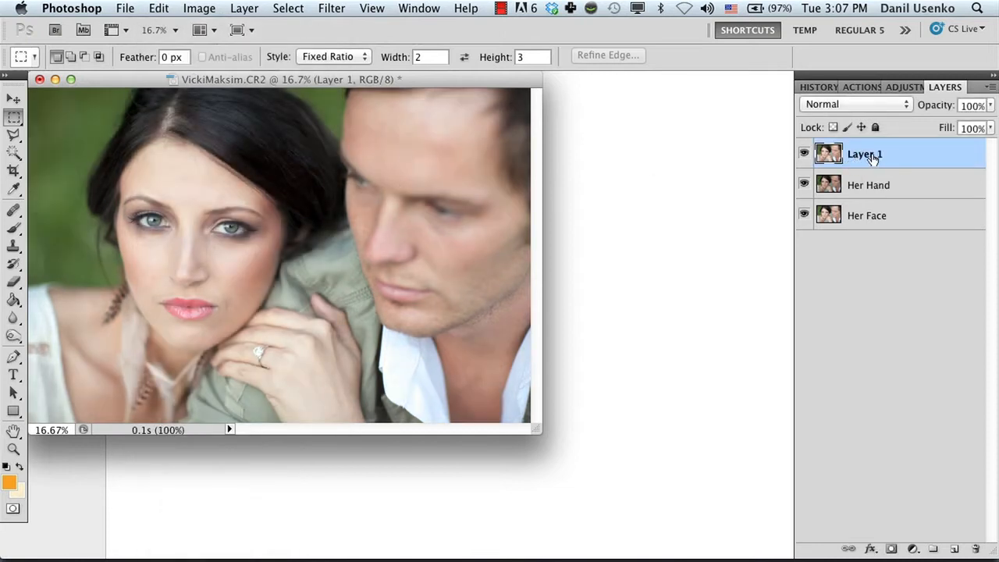
pyautogui.doubleClick(869, 156)
pyautogui.write('His f\\ace')
pyautogui.press('BackSpace')
pyautogui.press('BackSpace')
pyautogui.press('BackSpace')
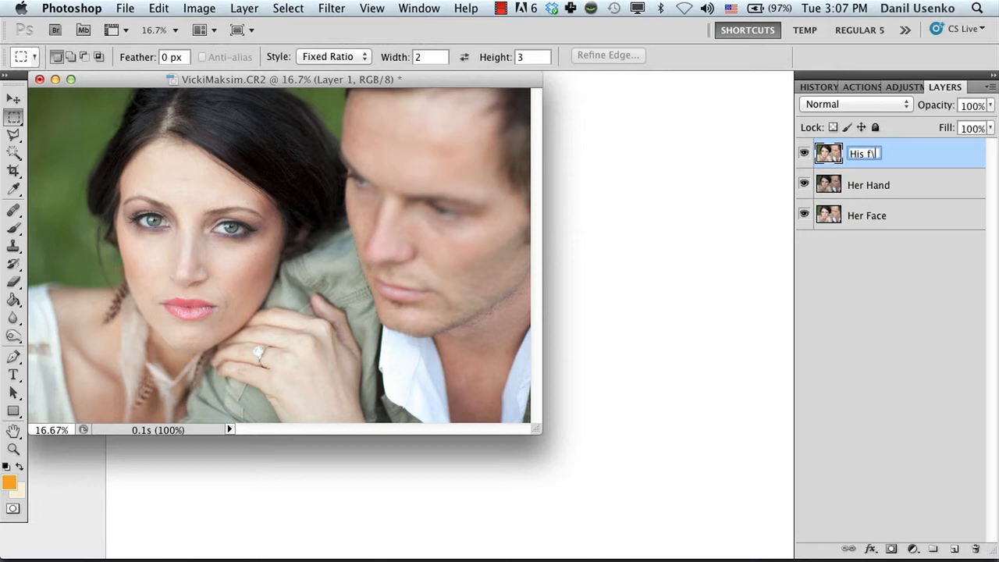
pyautogui.write('ace')
pyautogui.press('Return')
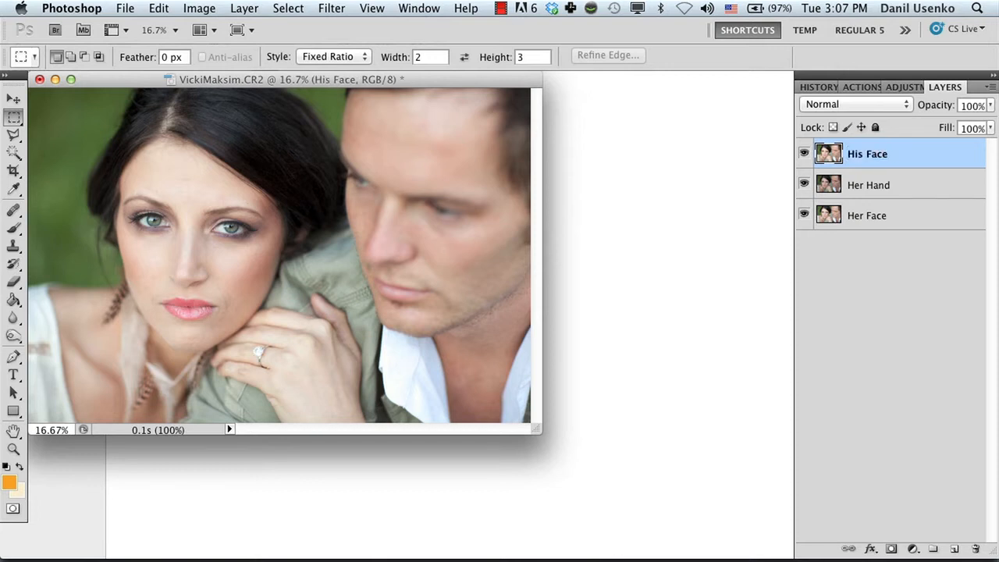
pyautogui.click(638, 287)
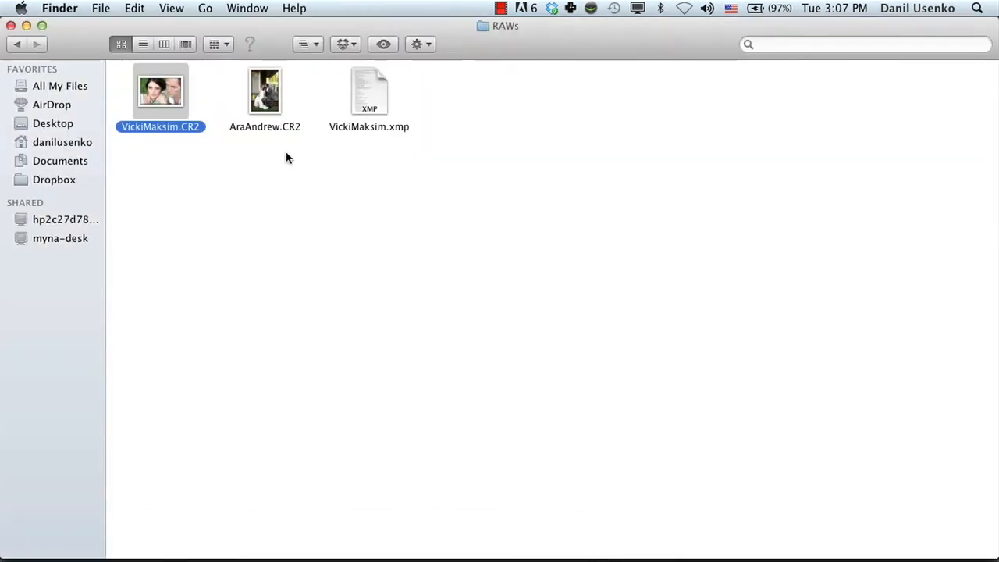
pyautogui.doubleClick(166, 95)
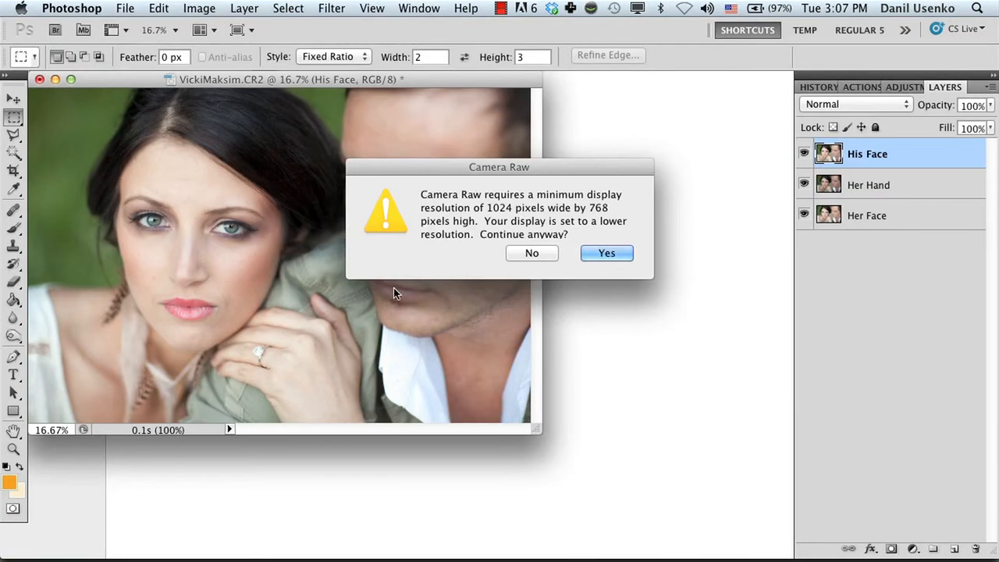
pyautogui.click(605, 259)
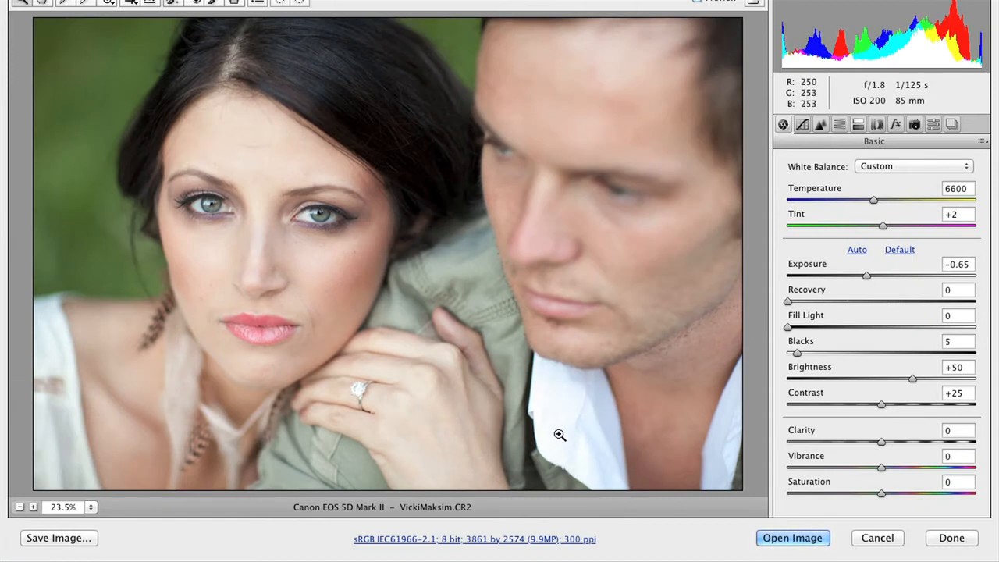
# Step: Try darker exposures of -2.00 and -1.00 on the raw photo
pyautogui.click(844, 277)
pyautogui.moveTo(844, 277); pyautogui.dragTo(834, 281)
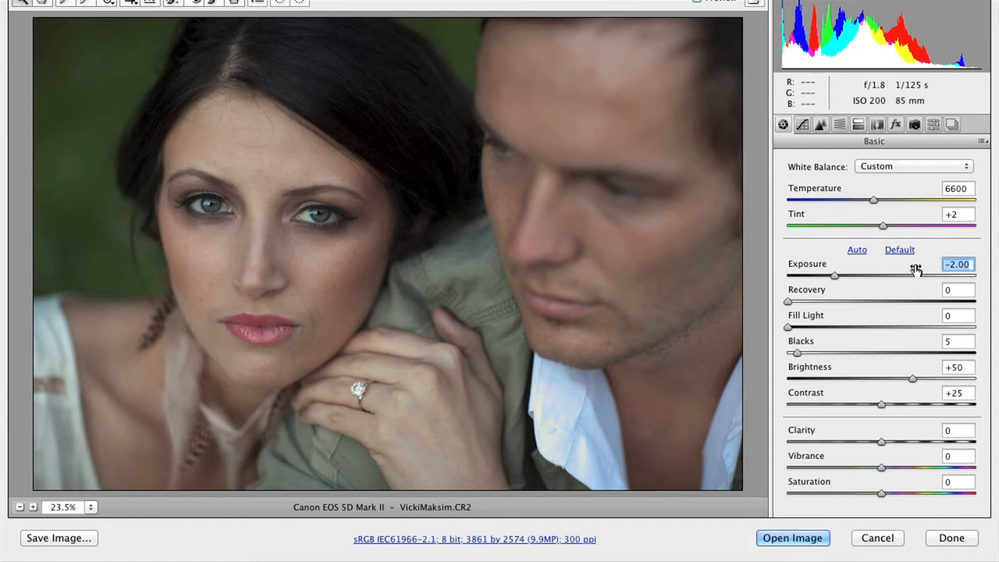
pyautogui.moveTo(835, 277); pyautogui.dragTo(857, 278)
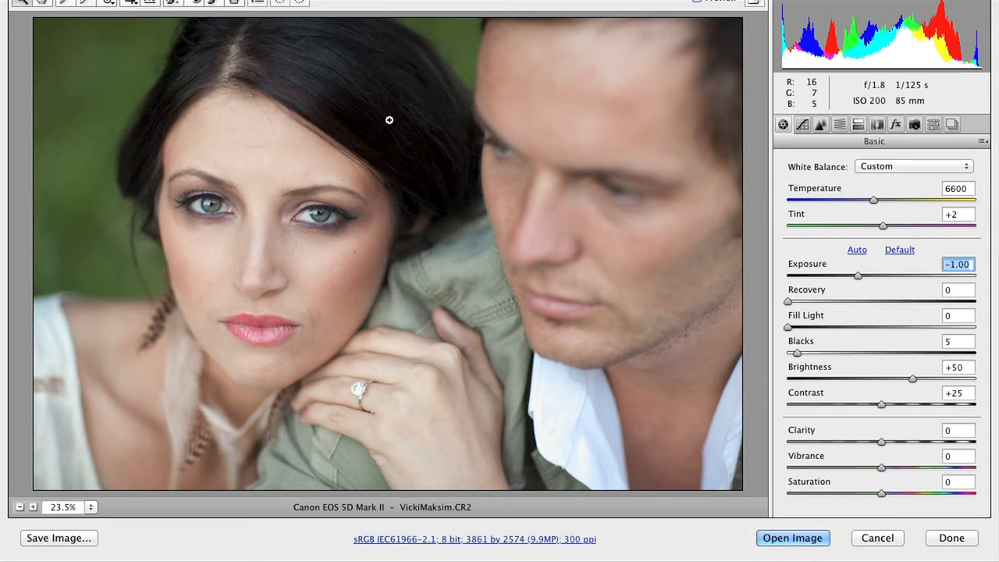
# Step: Brighten the raw photo to an exposure of about +0.35
pyautogui.click(880, 278)
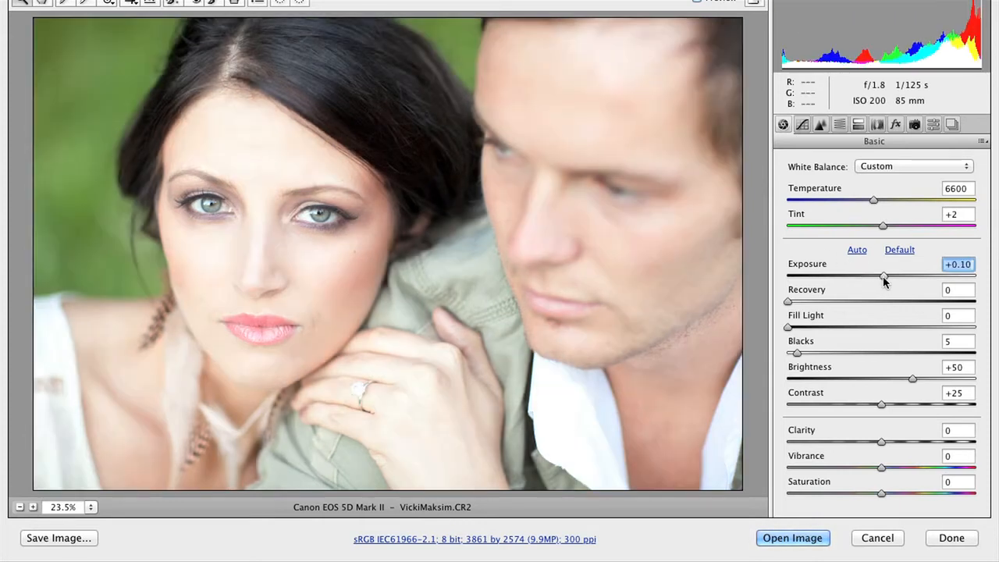
pyautogui.moveTo(887, 278); pyautogui.dragTo(892, 283)
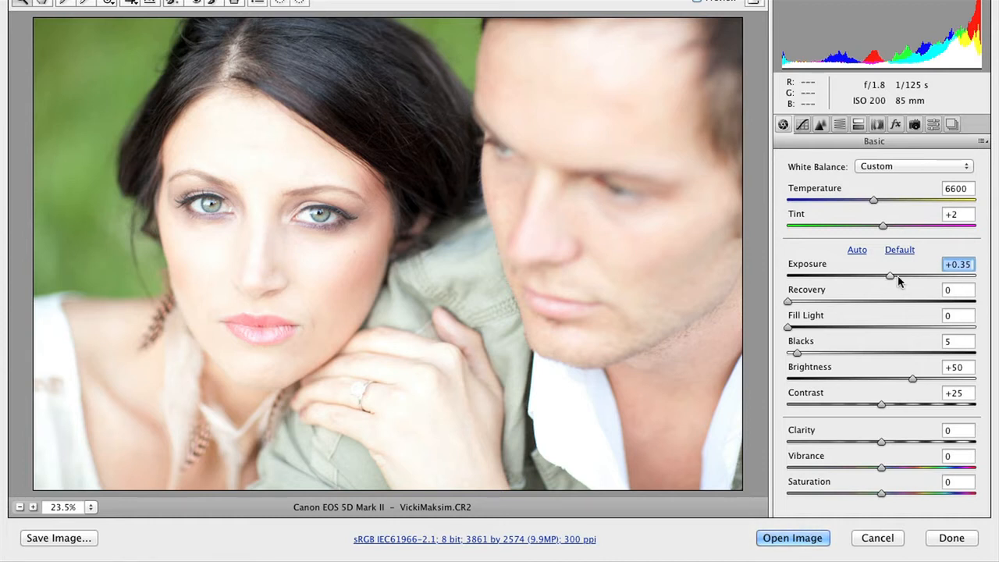
pyautogui.moveTo(892, 276); pyautogui.dragTo(893, 280)
# Step: Open the brightened photo in Photoshop, copy its whole canvas and close the new document without saving
pyautogui.click(812, 535)
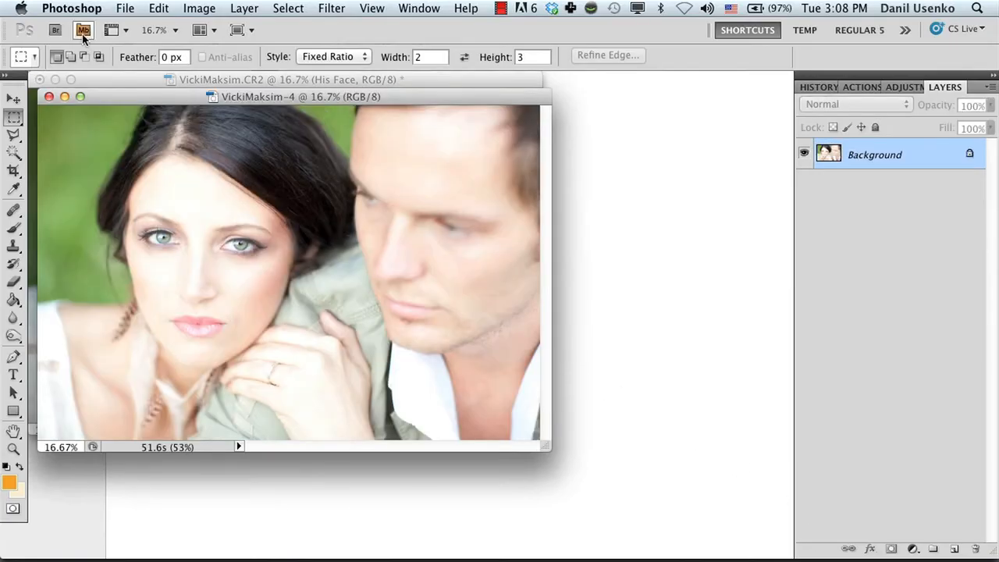
pyautogui.click(244, 7)
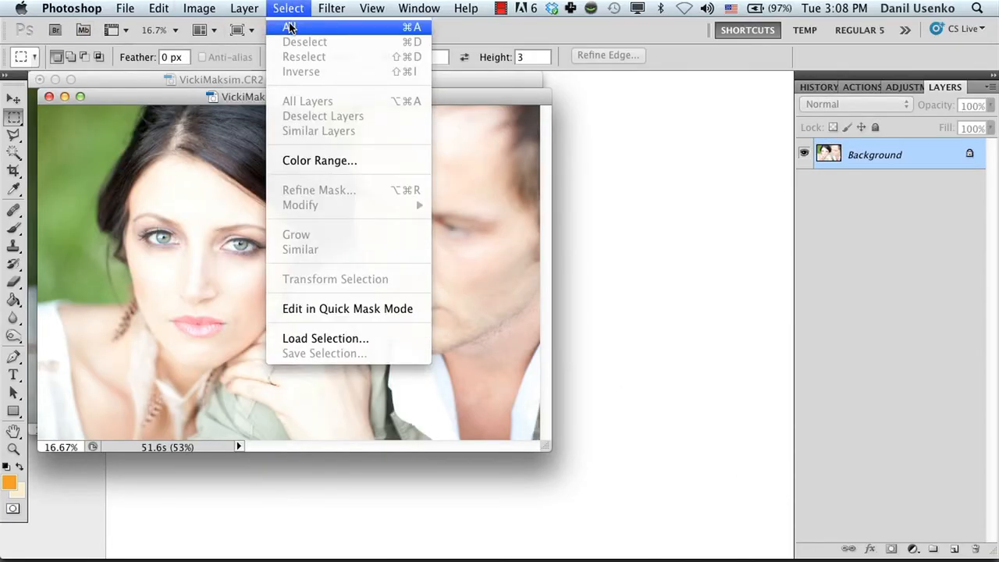
pyautogui.click(289, 26)
pyautogui.click(160, 8)
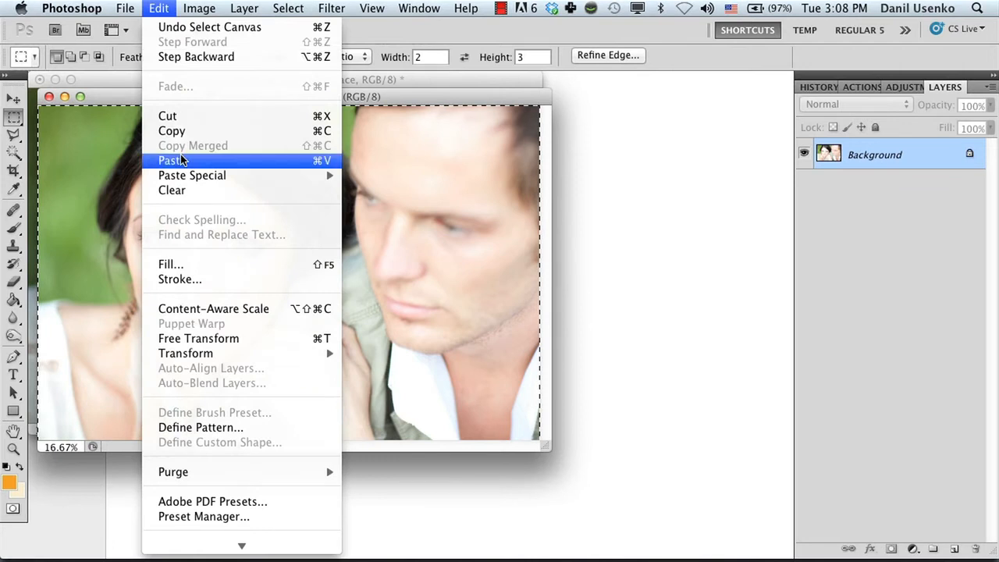
pyautogui.click(172, 131)
pyautogui.click(48, 96)
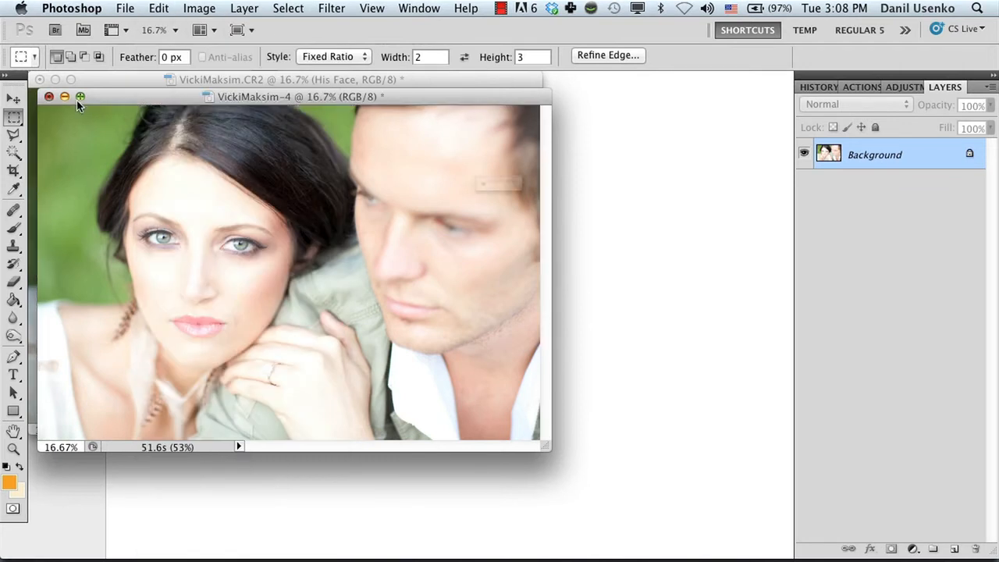
pyautogui.click(471, 220)
# Step: Paste the bright exposure as a layer above His Face and name it "Her Hair"
pyautogui.click(164, 8)
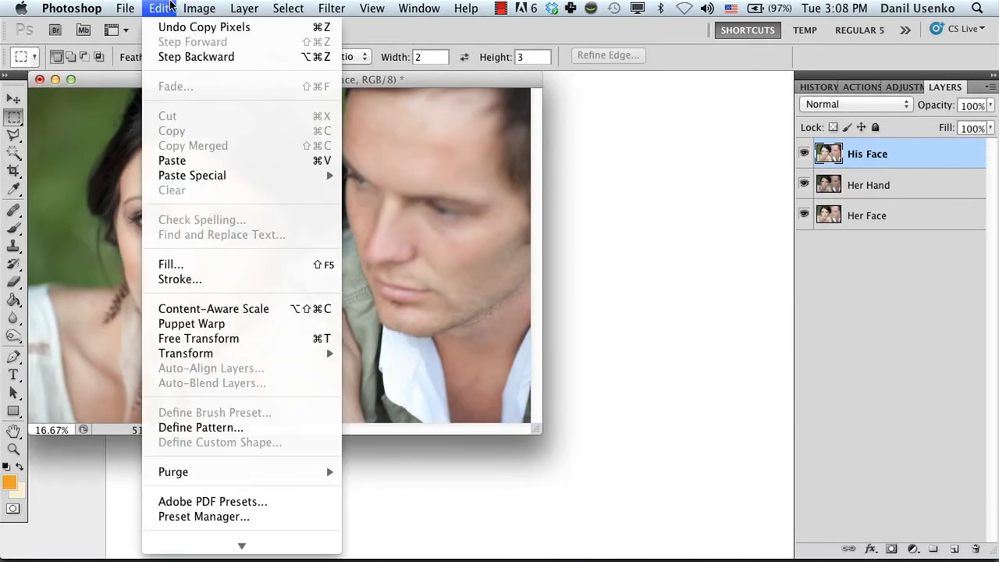
pyautogui.click(173, 161)
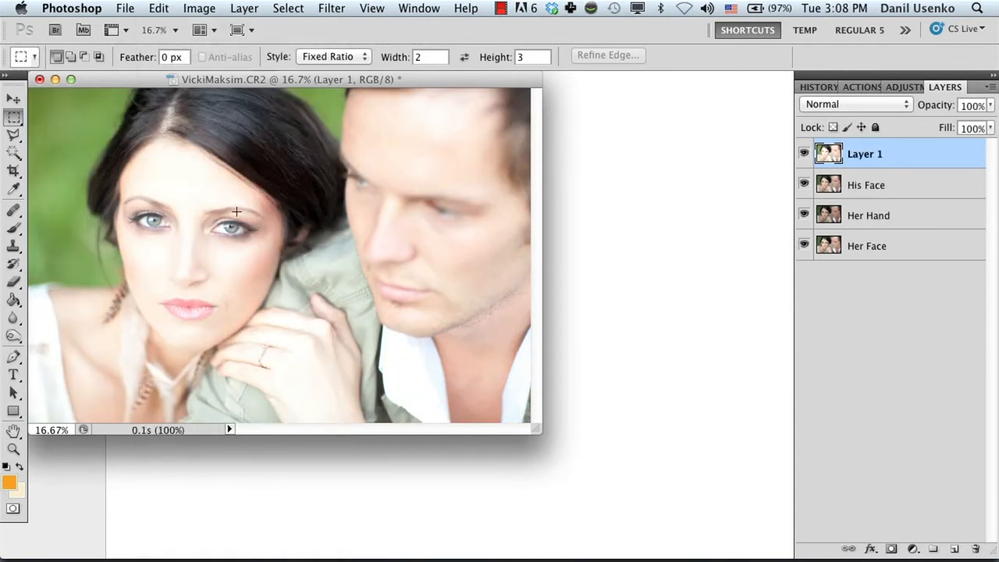
pyautogui.doubleClick(859, 156)
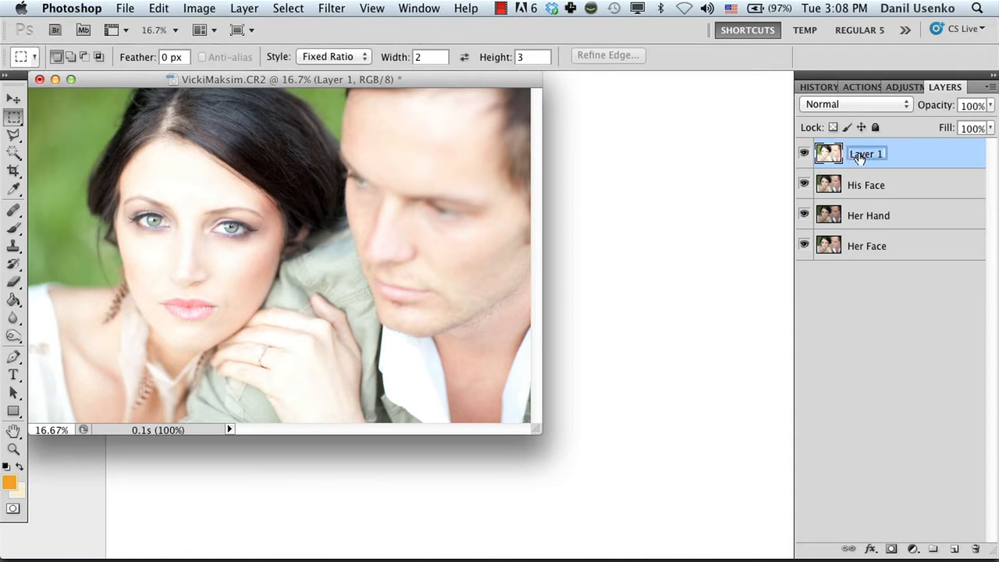
pyautogui.write('Her Hair')
pyautogui.press('Return')
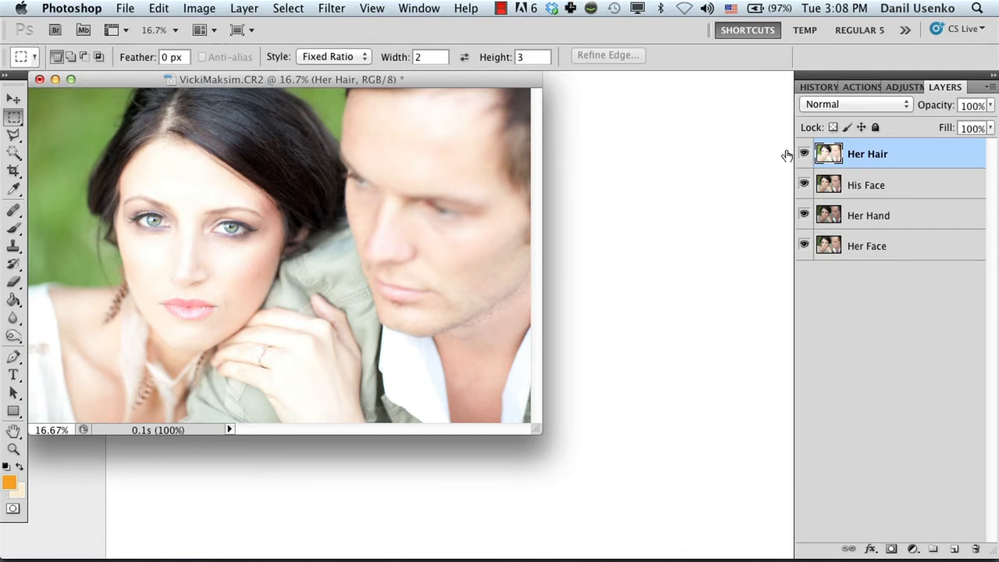
# Step: Enlarge the portrait, hide the three layers above Her Face and show them again one by one to compare exposures
pyautogui.press('f')
pyautogui.moveTo(662, 324); pyautogui.dragTo(565, 319)
pyautogui.press('z')
pyautogui.moveTo(436, 290); pyautogui.dragTo(502, 305)
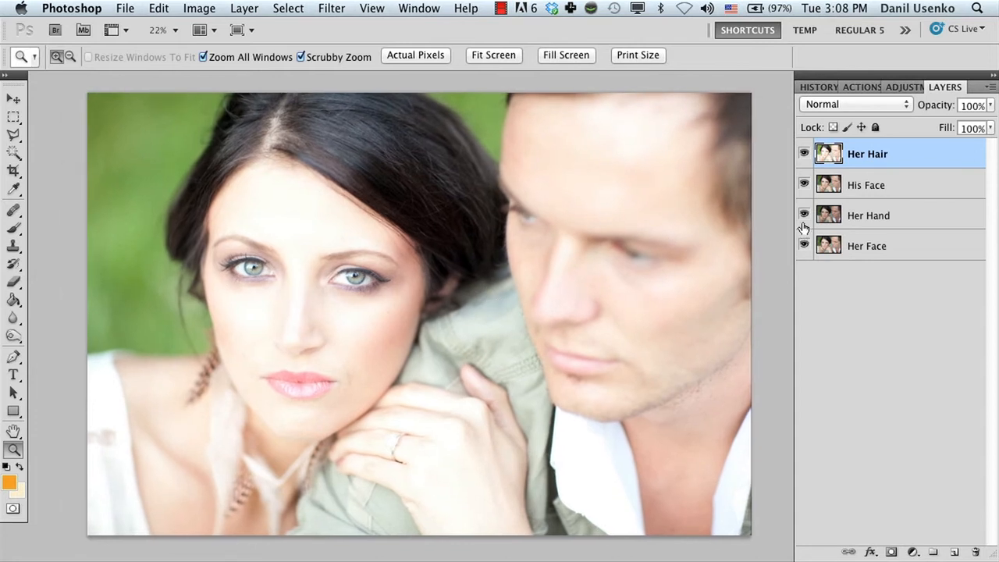
pyautogui.moveTo(805, 157); pyautogui.dragTo(805, 220)
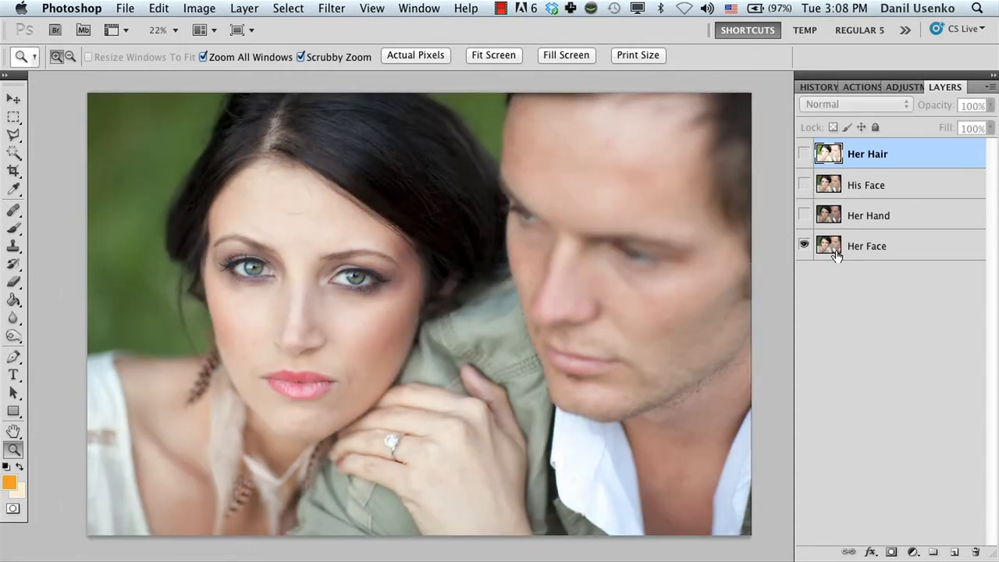
pyautogui.click(805, 216)
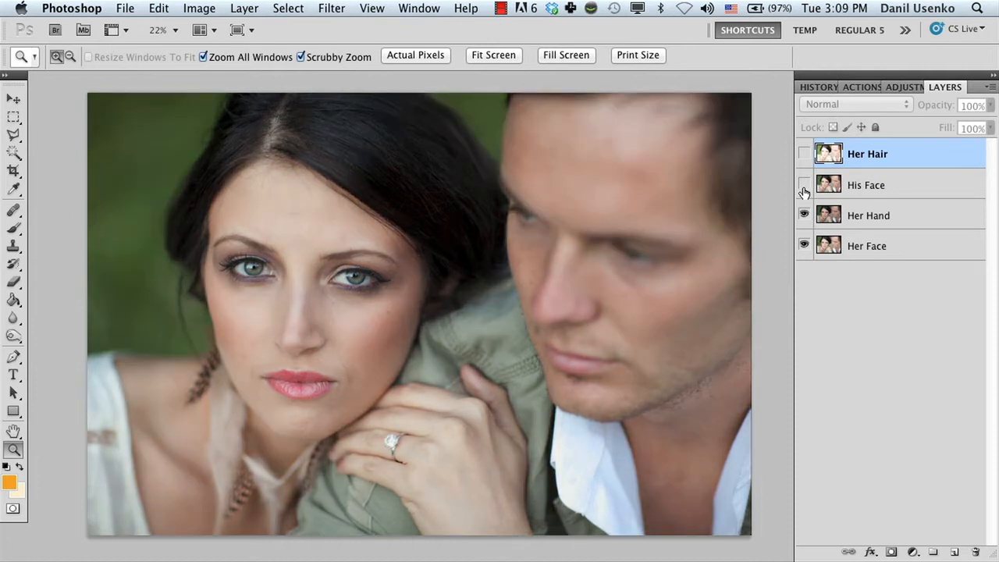
pyautogui.click(804, 187)
pyautogui.click(804, 154)
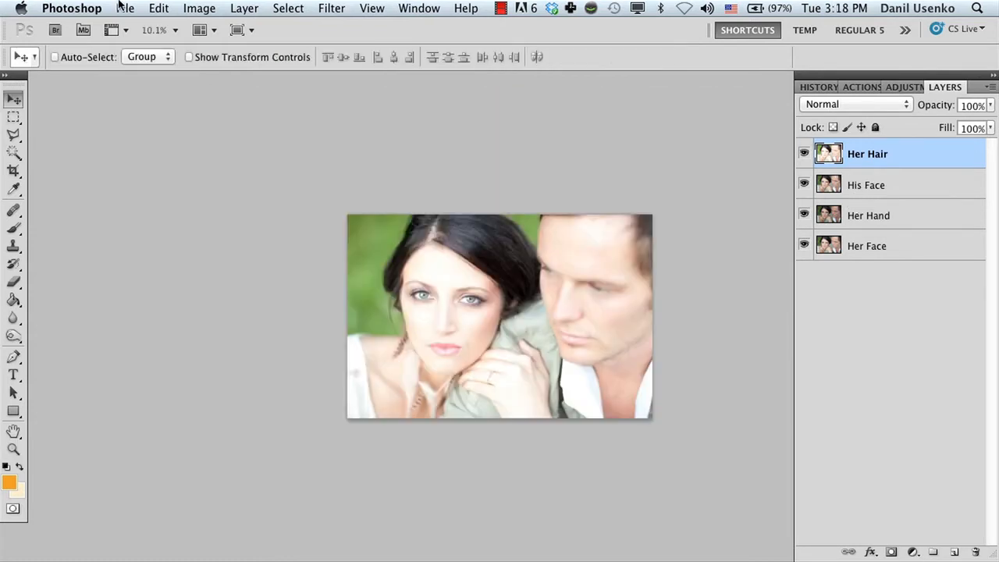
# Step: Open the image lego_326.jpg from the folder "a"
pyautogui.click(125, 8)
pyautogui.click(129, 43)
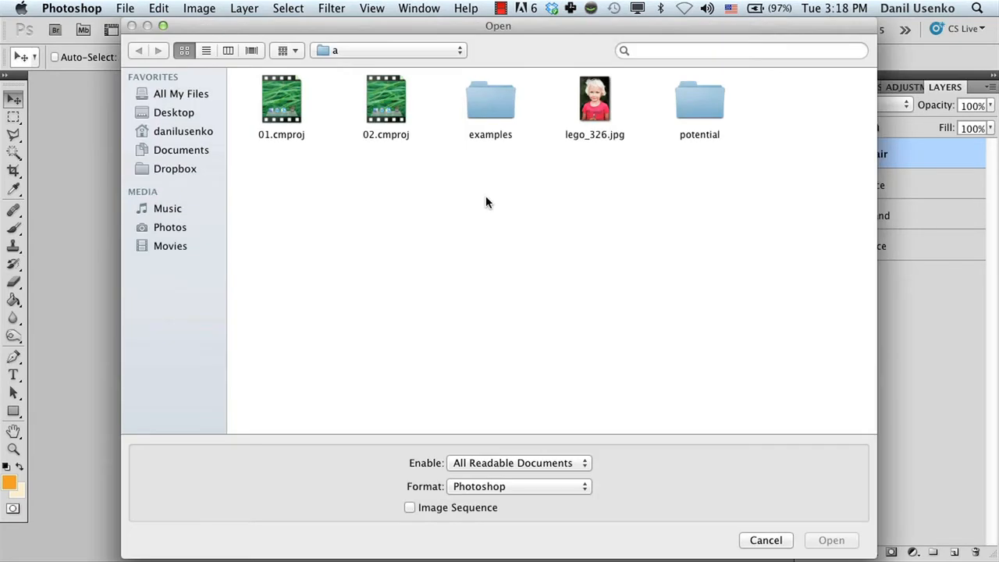
pyautogui.doubleClick(593, 109)
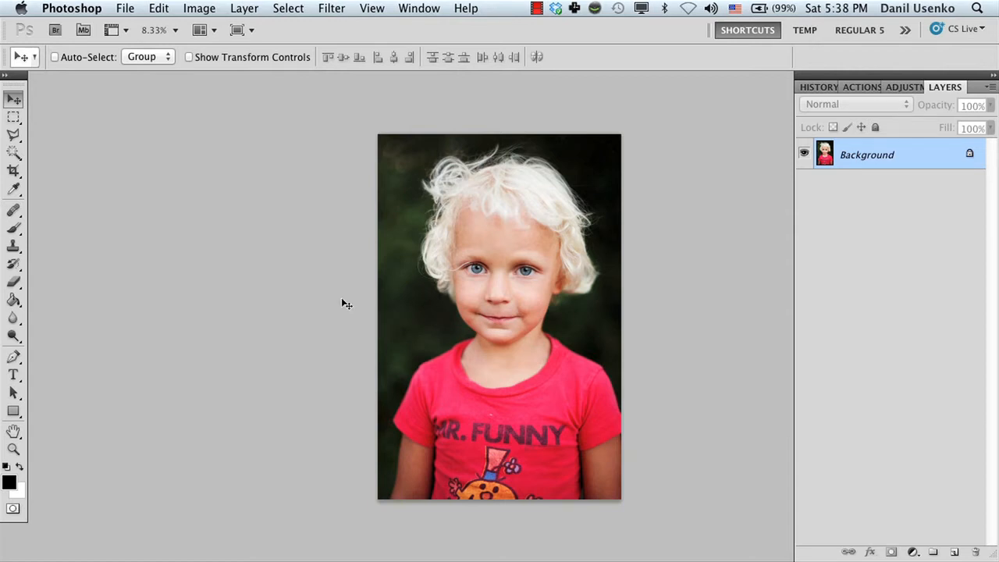
# Step: Try desaturating the Background layer with a Hue/Saturation saturation of -100, and revert the photo to its opened state
pyautogui.click(195, 8)
pyautogui.moveTo(217, 61)
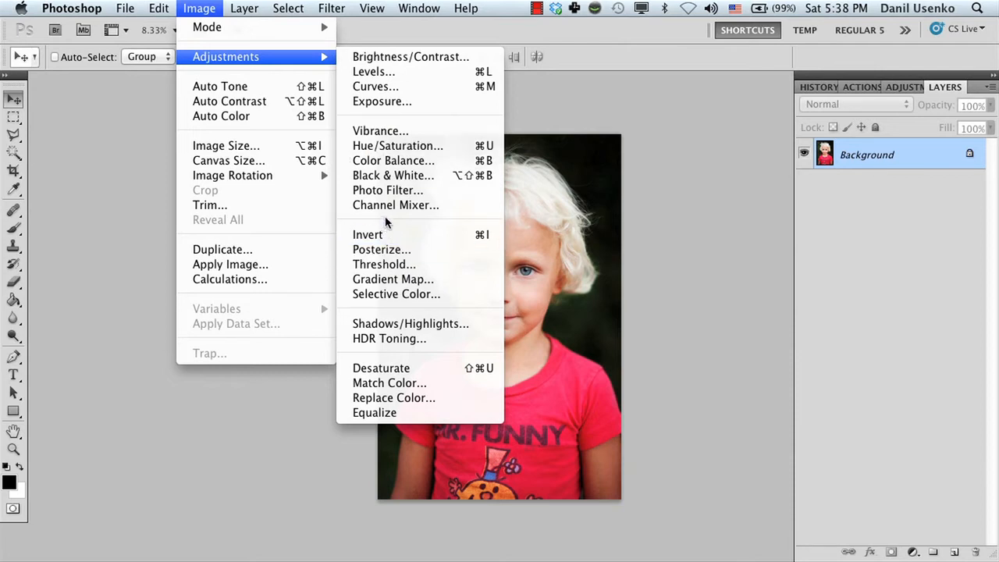
pyautogui.click(383, 147)
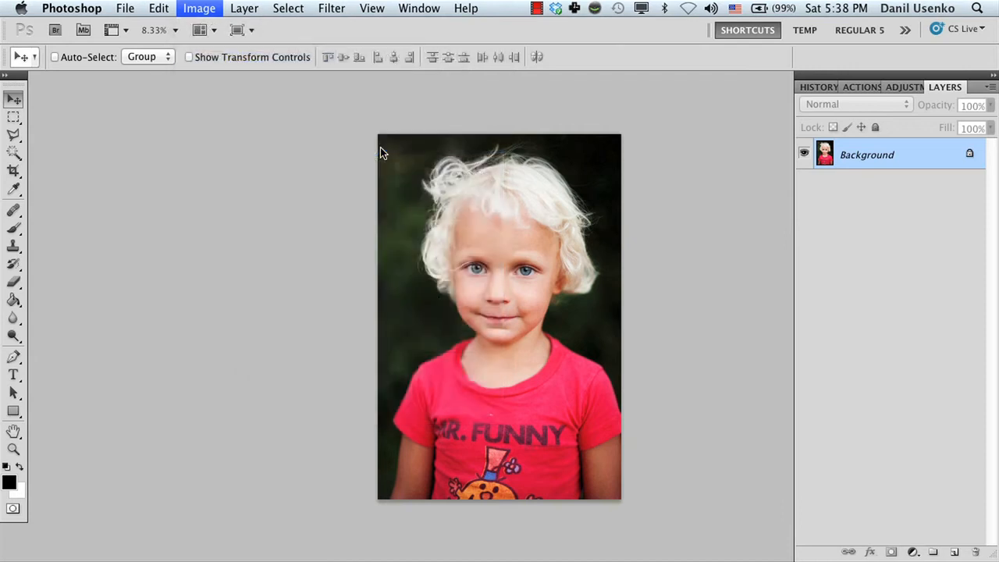
pyautogui.moveTo(166, 295); pyautogui.dragTo(83, 297)
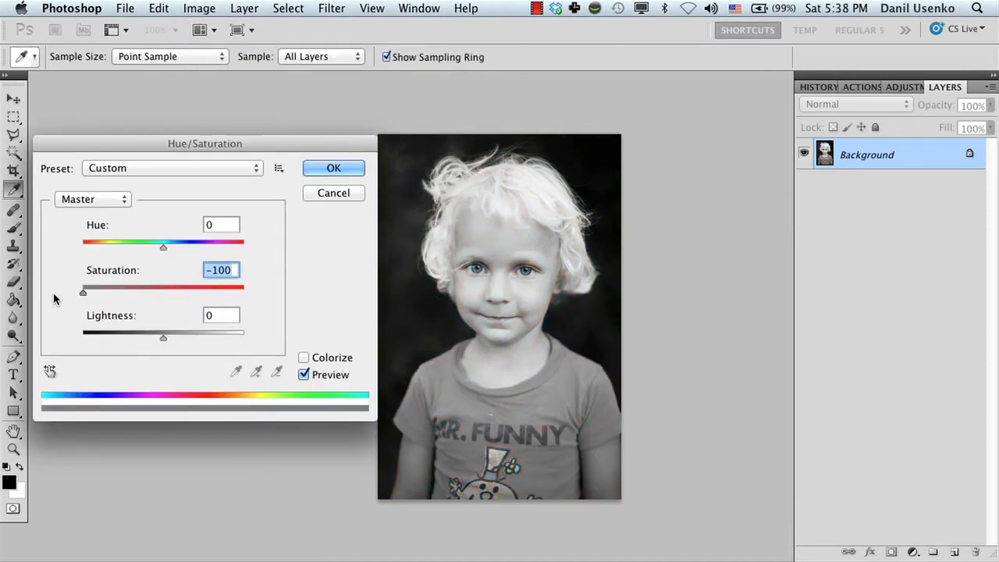
pyautogui.click(343, 169)
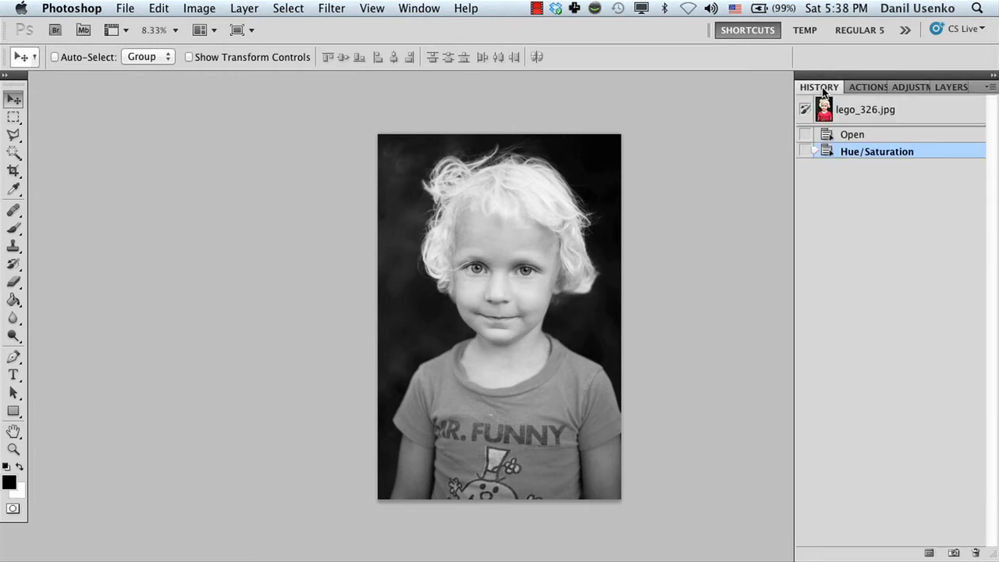
pyautogui.click(839, 135)
pyautogui.click(957, 87)
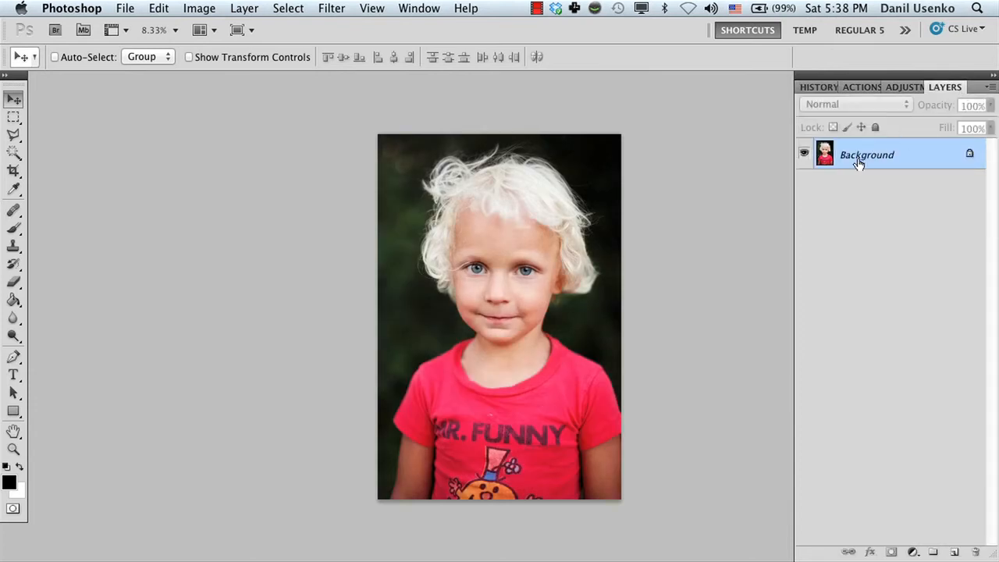
# Step: Duplicate the Background layer under the name "Black and White"
pyautogui.rightClick(859, 162)
pyautogui.click(807, 187)
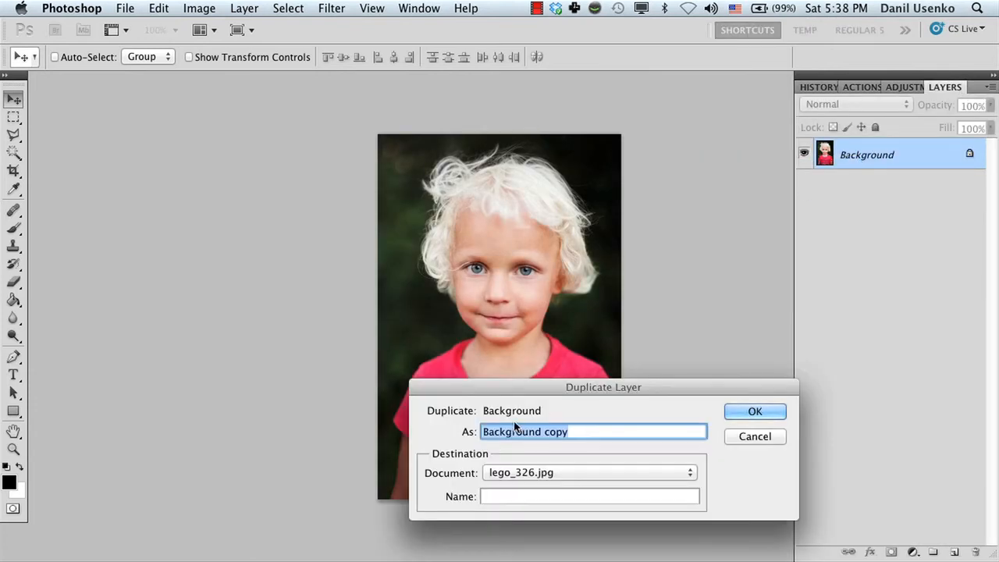
pyautogui.write('Black and White')
pyautogui.press('Return')
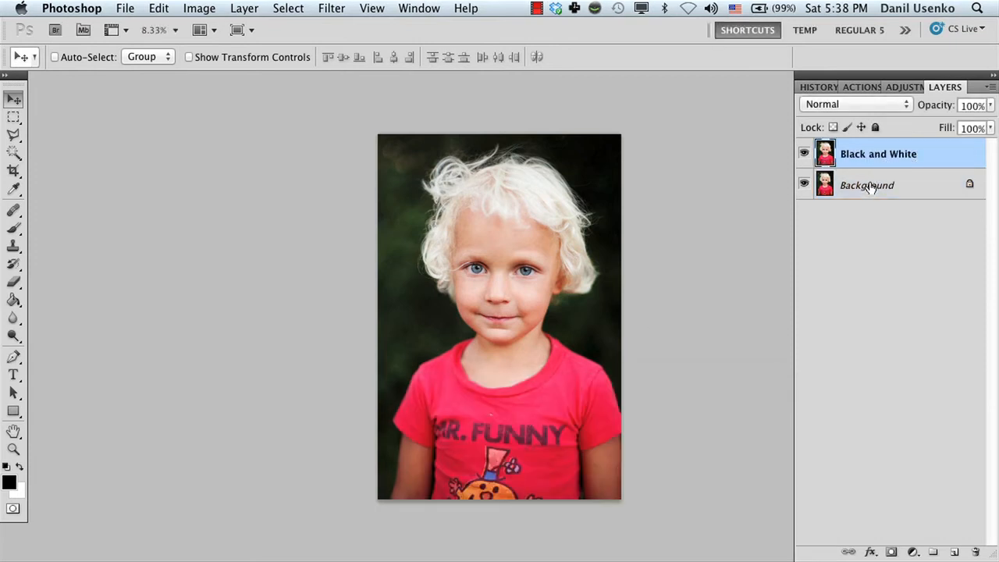
# Step: Desaturate the Black and White layer with a Hue/Saturation saturation of -100, and hide and show it to compare with the colour Background
pyautogui.click(195, 10)
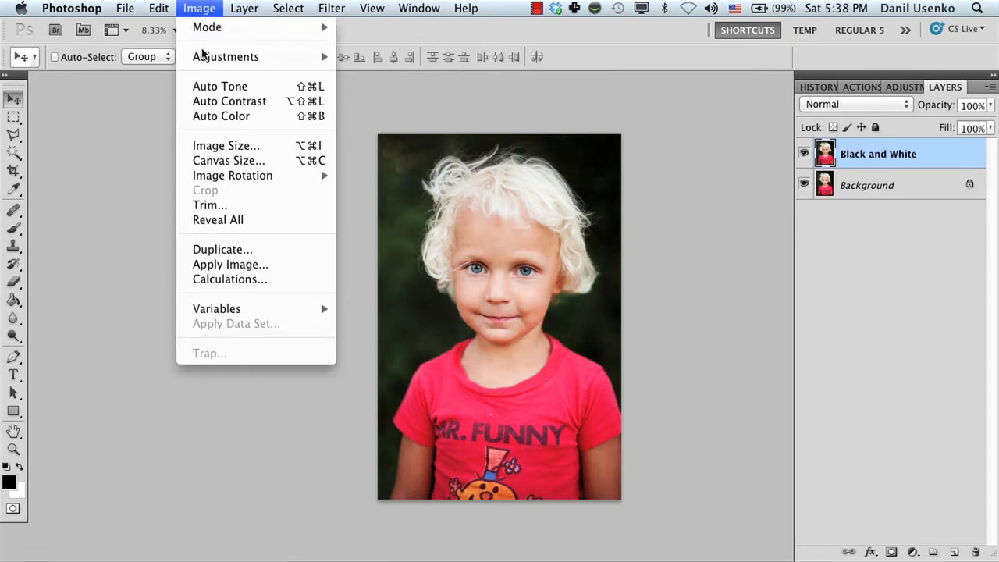
pyautogui.moveTo(286, 62)
pyautogui.click(375, 145)
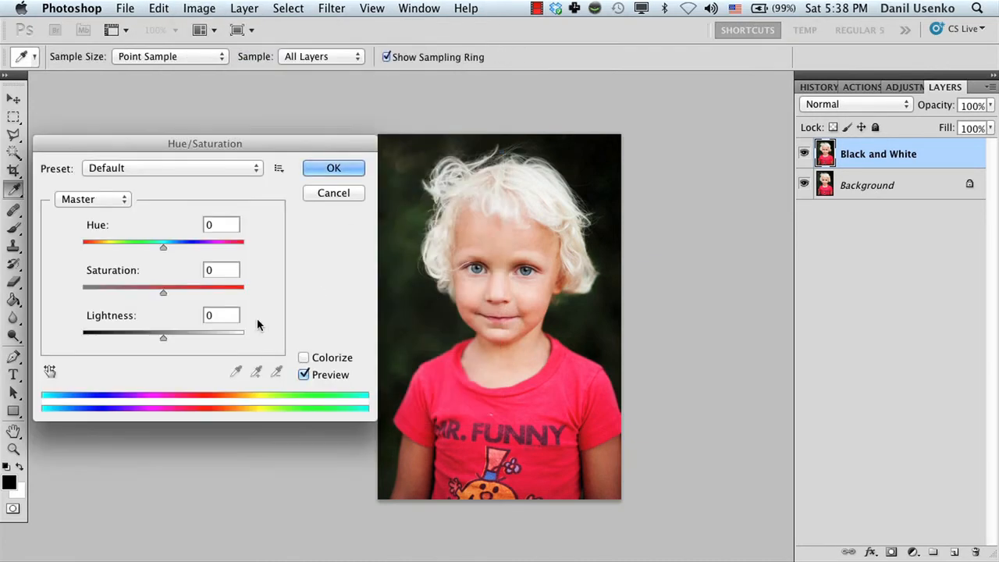
pyautogui.moveTo(163, 292); pyautogui.dragTo(83, 292)
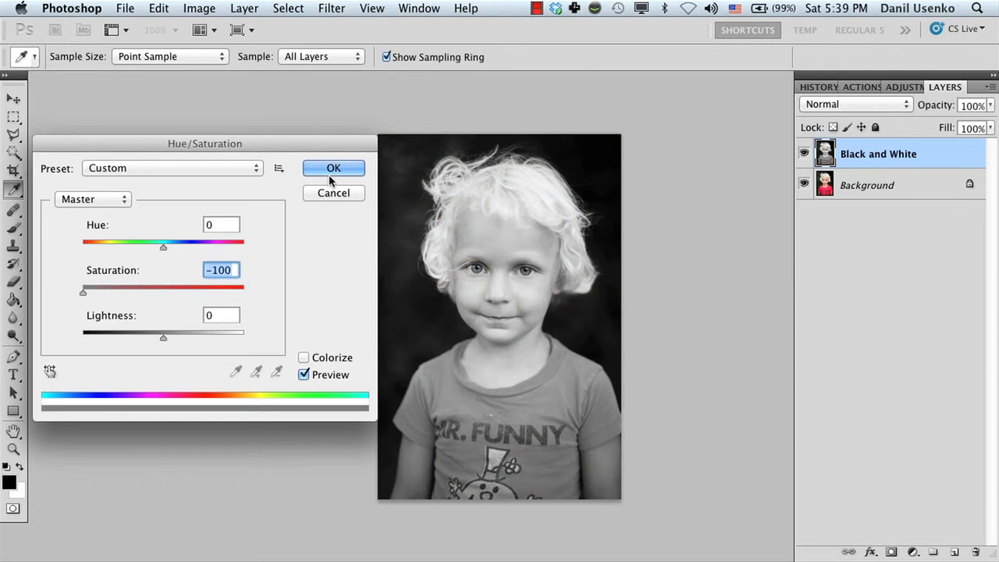
pyautogui.click(330, 174)
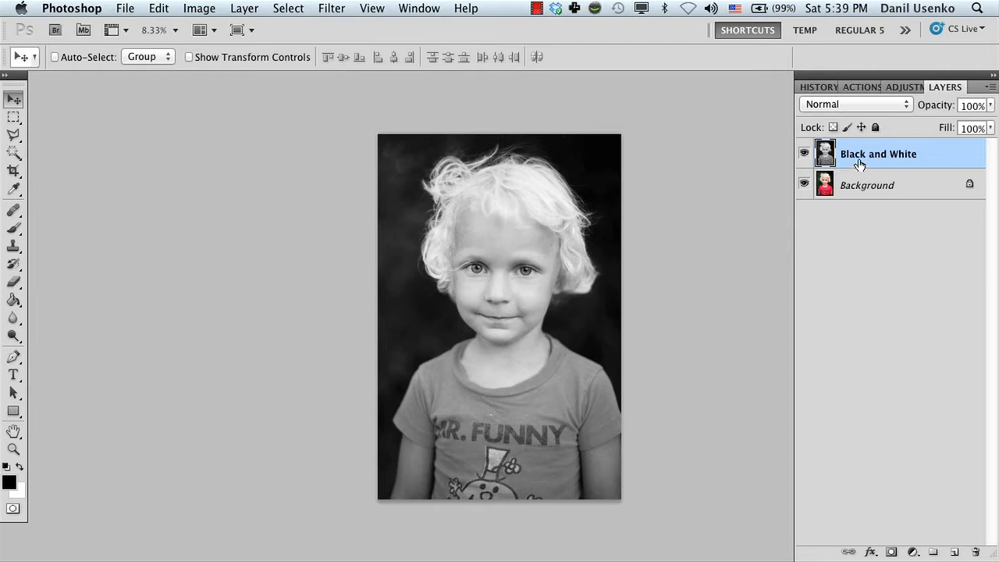
pyautogui.click(805, 154)
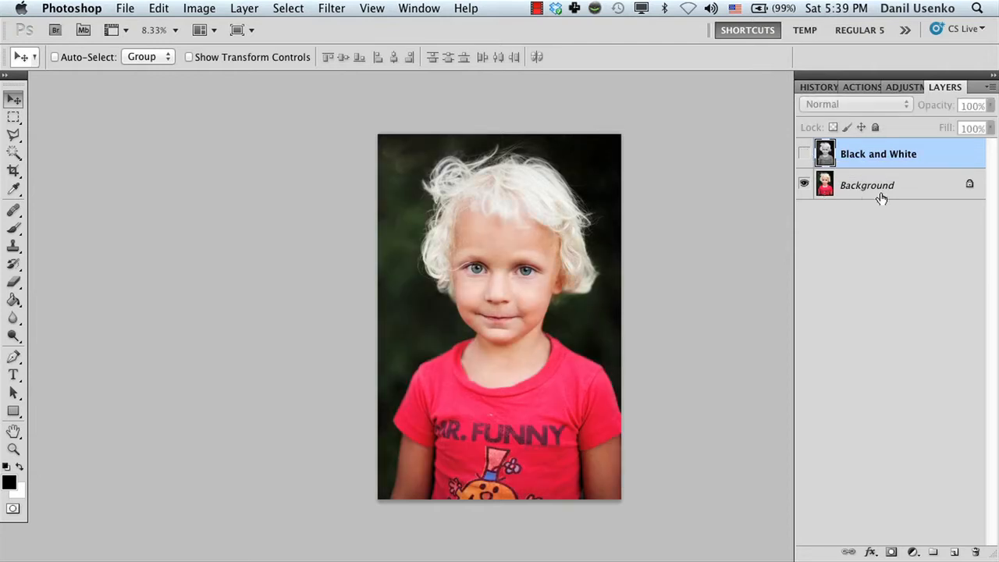
pyautogui.click(805, 154)
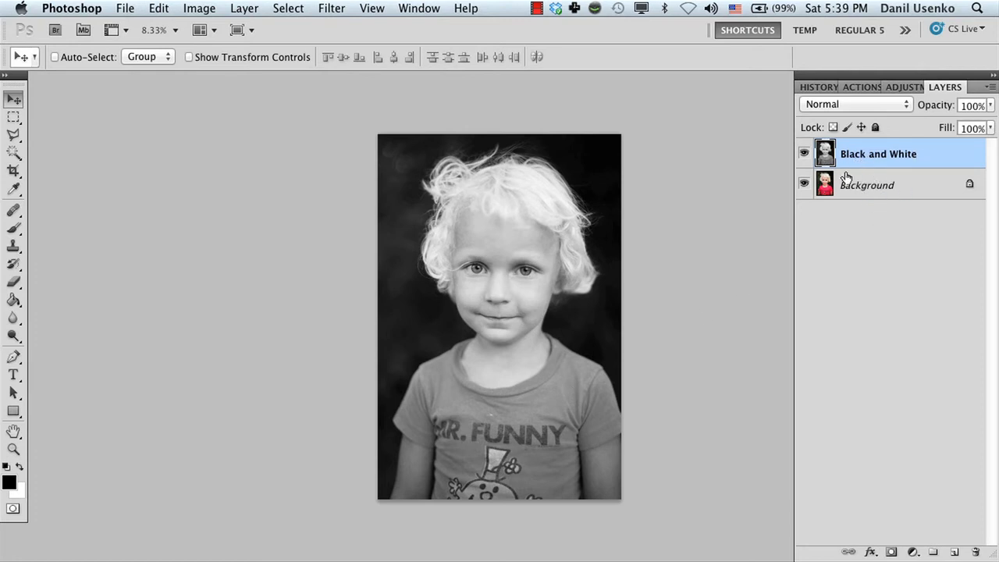
# Step: Try erasing the shirt area from the Black and White layer, and check the erased area by hiding and showing the Background layer
pyautogui.click(14, 282)
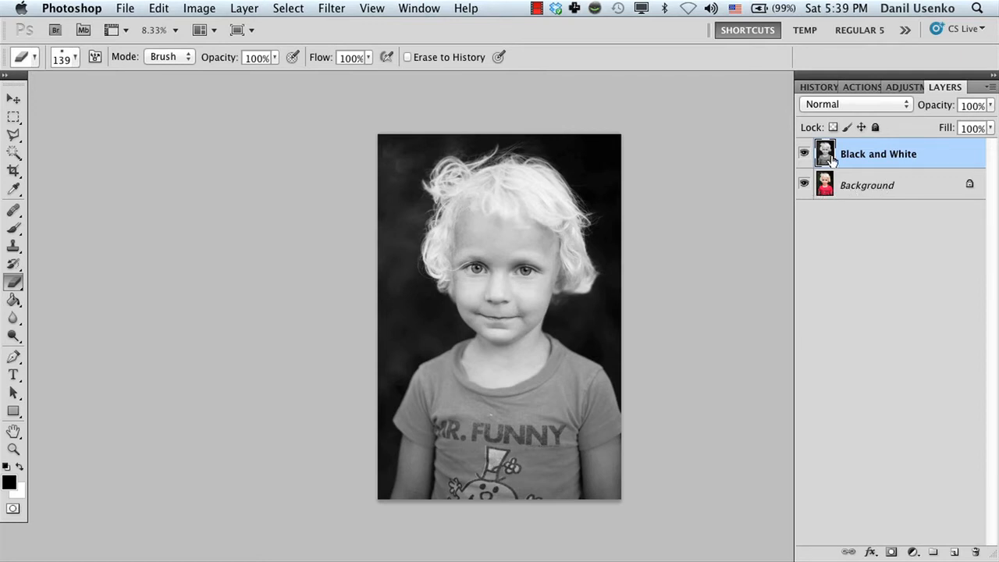
pyautogui.moveTo(593, 337)
pyautogui.mouseDown()
pyautogui.moveTo(564, 413)
pyautogui.moveTo(588, 390)
pyautogui.moveTo(590, 410)
pyautogui.moveTo(503, 459)
pyautogui.moveTo(507, 423)
pyautogui.moveTo(431, 428)
pyautogui.moveTo(438, 395)
pyautogui.moveTo(421, 400)
pyautogui.moveTo(434, 365)
pyautogui.moveTo(439, 487)
pyautogui.moveTo(492, 484)
pyautogui.moveTo(540, 498)
pyautogui.moveTo(567, 456)
pyautogui.moveTo(584, 449)
pyautogui.moveTo(555, 449)
pyautogui.moveTo(581, 471)
pyautogui.mouseUp()
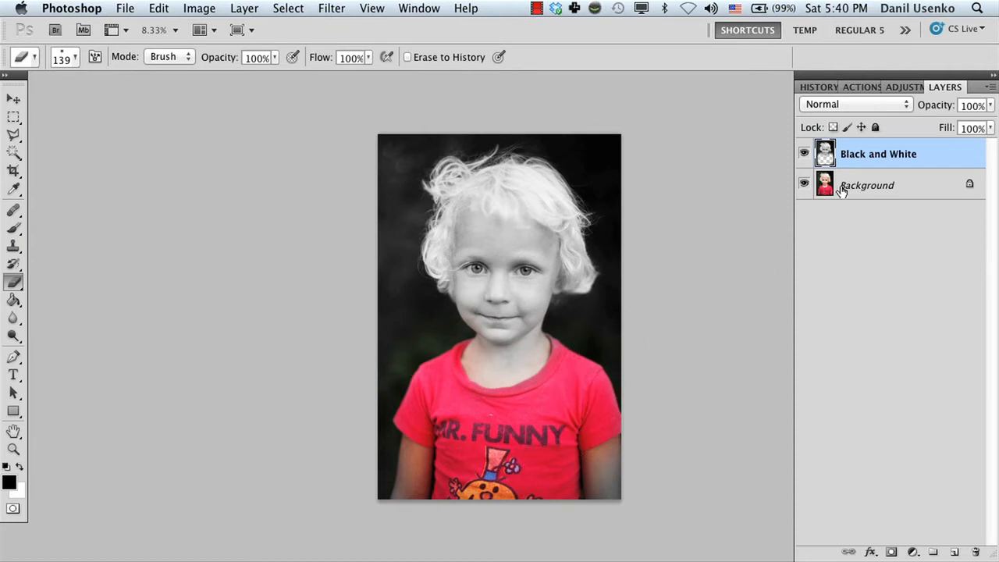
pyautogui.click(804, 184)
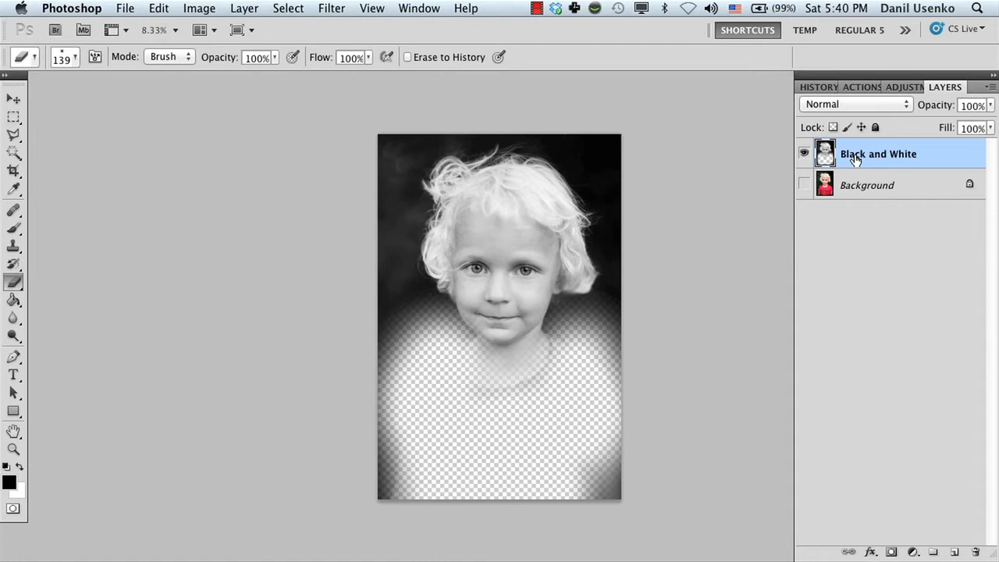
pyautogui.click(802, 186)
# Step: Examine the erased shirt and arm edges up close, with the Background layer hidden and shown again
pyautogui.press('z')
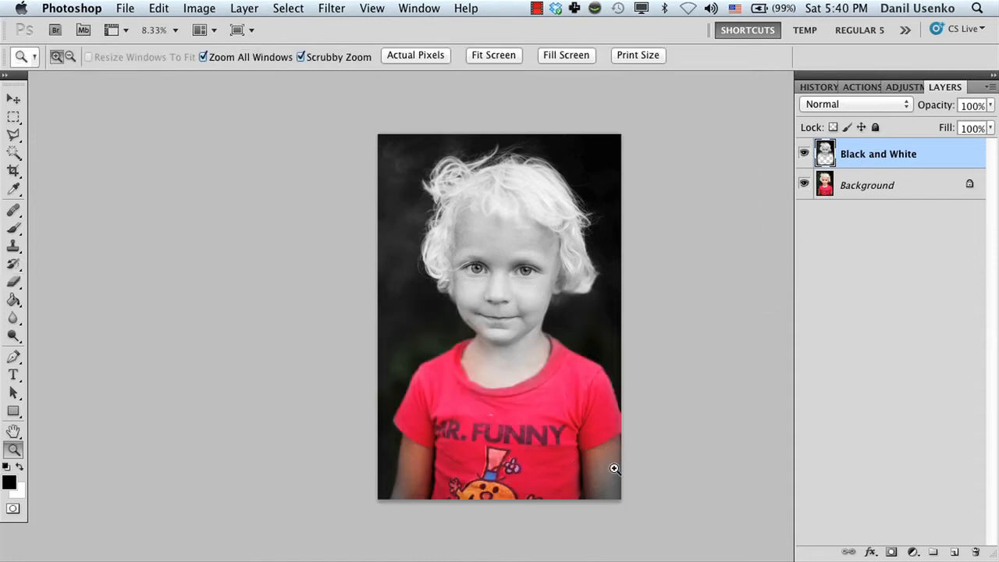
pyautogui.click(605, 460)
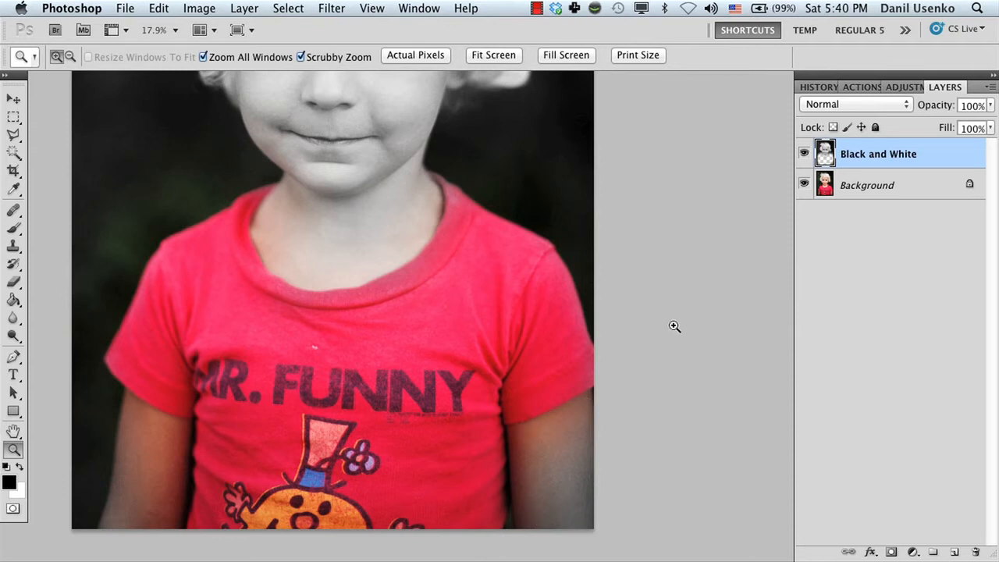
pyautogui.click(804, 184)
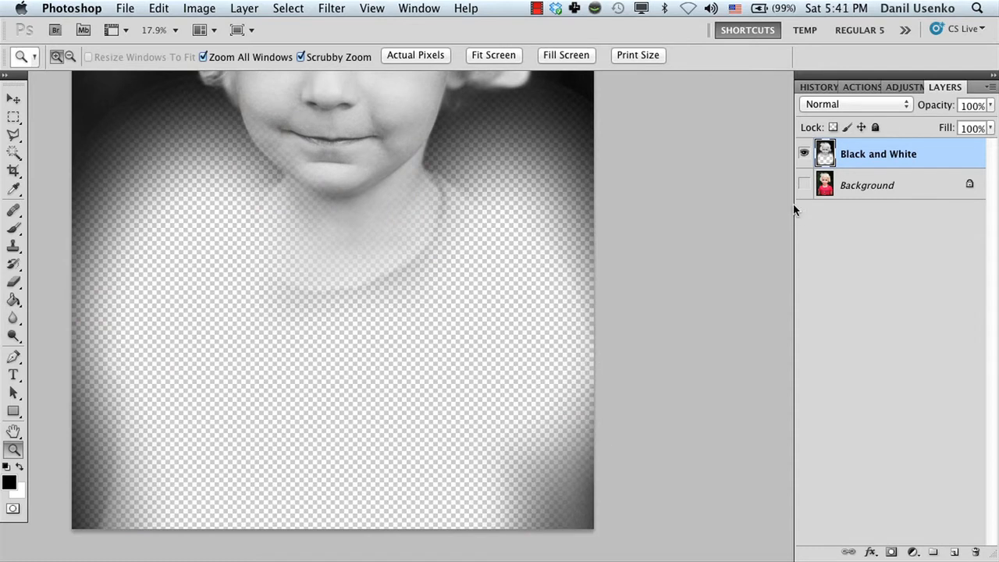
pyautogui.click(804, 185)
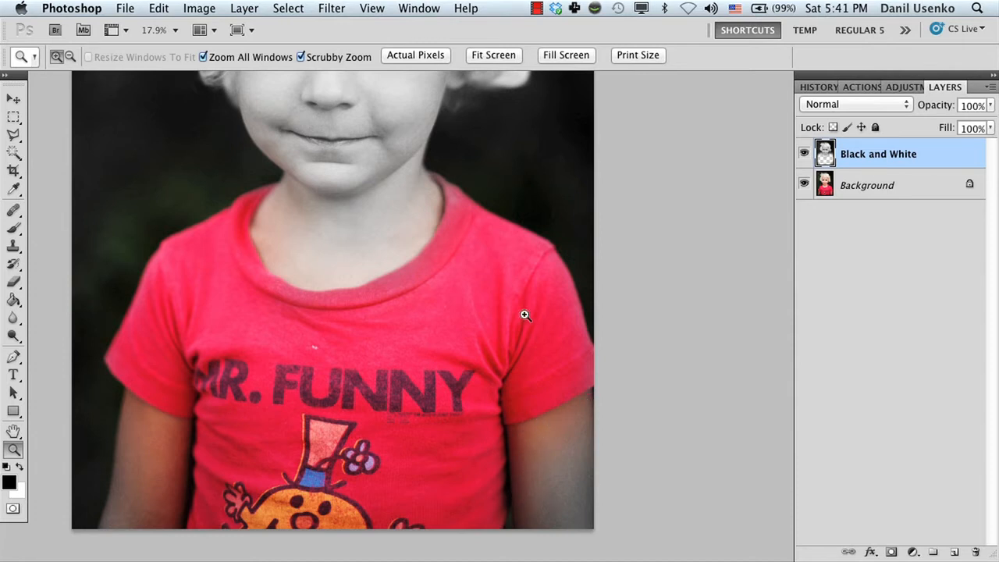
pyautogui.moveTo(485, 259); pyautogui.dragTo(156, 227)
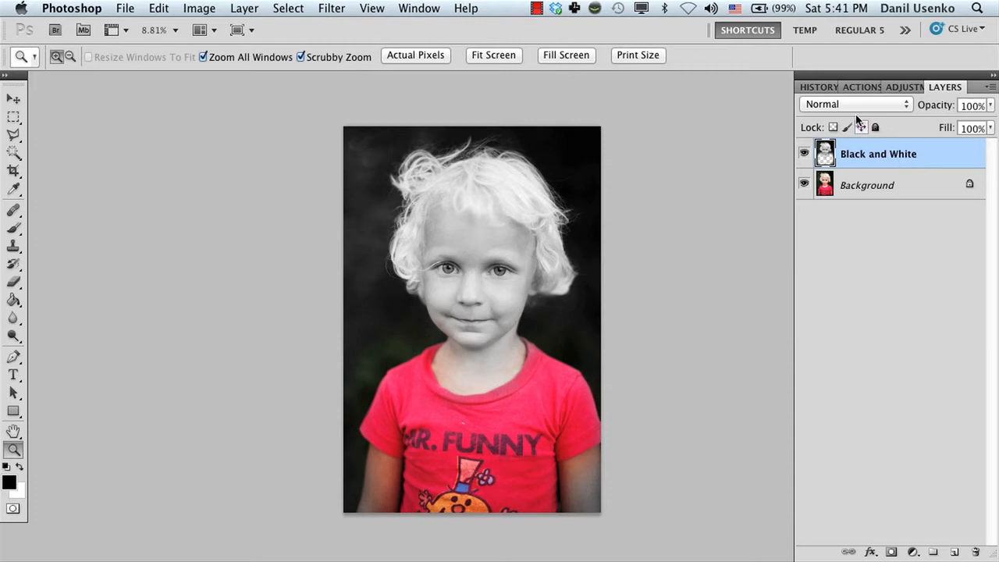
# Step: Revert the photo to its Hue/Saturation history state, discarding the erasing on the Black and White layer
pyautogui.click(820, 86)
pyautogui.click(867, 167)
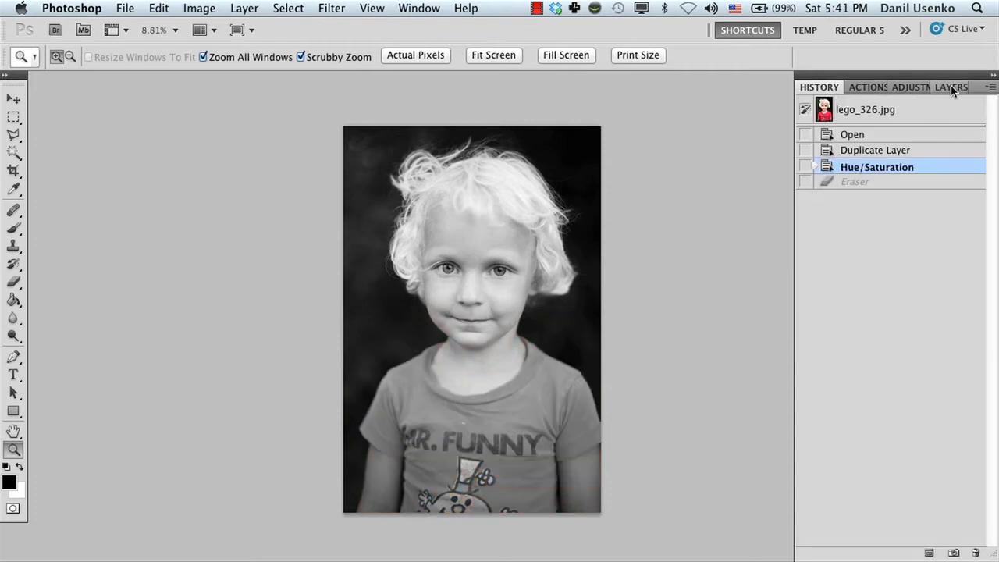
pyautogui.click(950, 88)
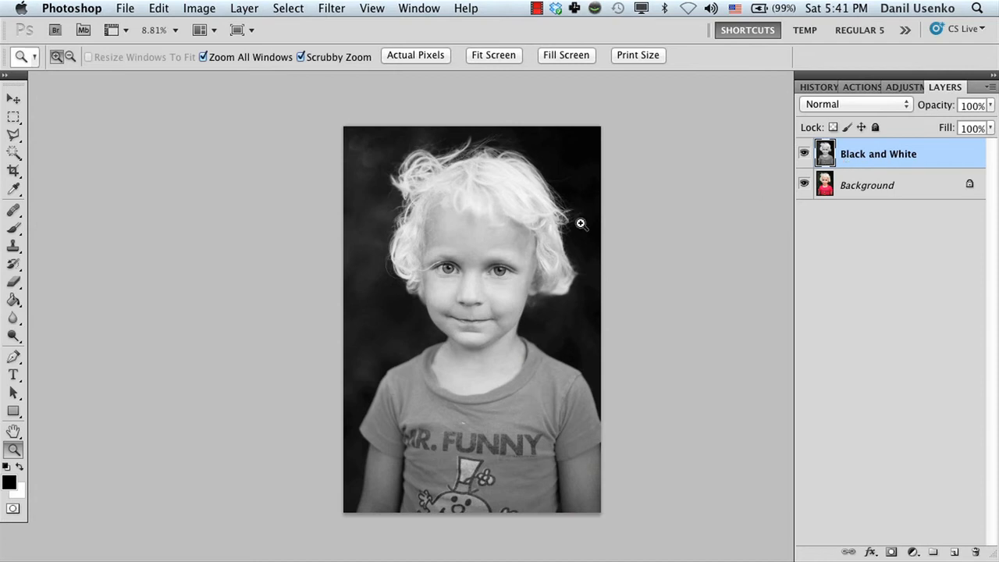
# Step: Add a layer mask to the Black and White layer
pyautogui.moveTo(499, 301); pyautogui.dragTo(463, 302)
pyautogui.moveTo(386, 295); pyautogui.dragTo(480, 287)
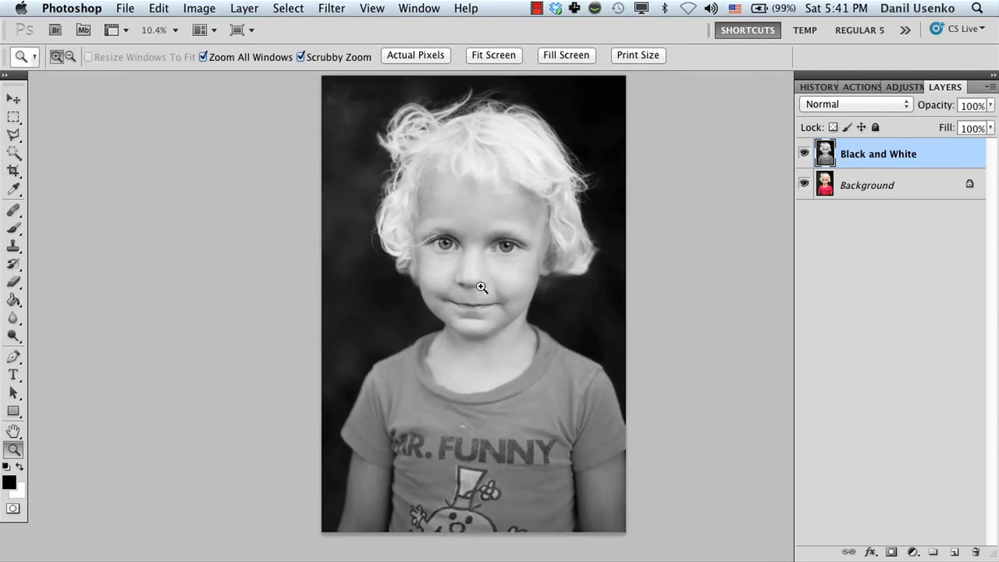
pyautogui.click(19, 285)
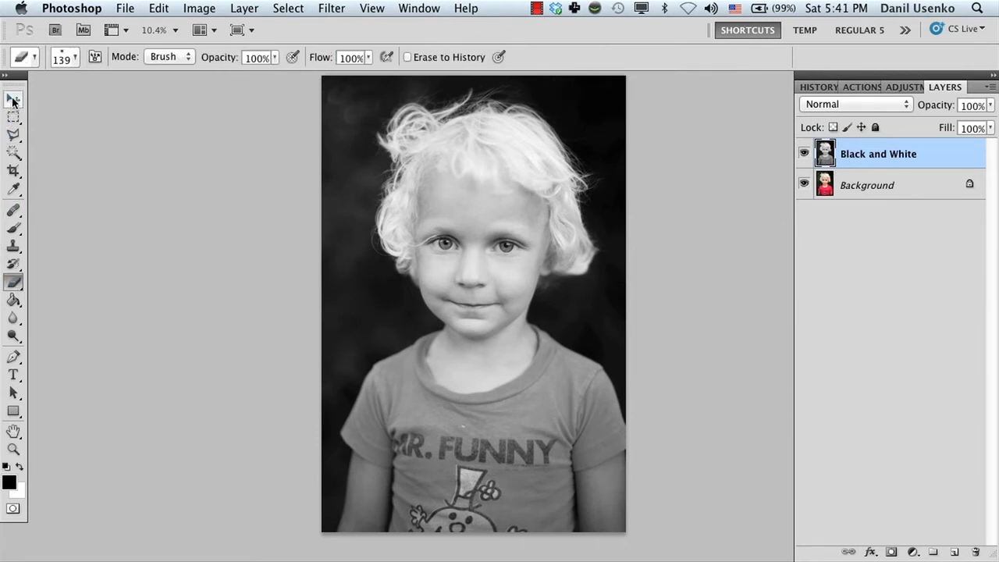
pyautogui.click(13, 99)
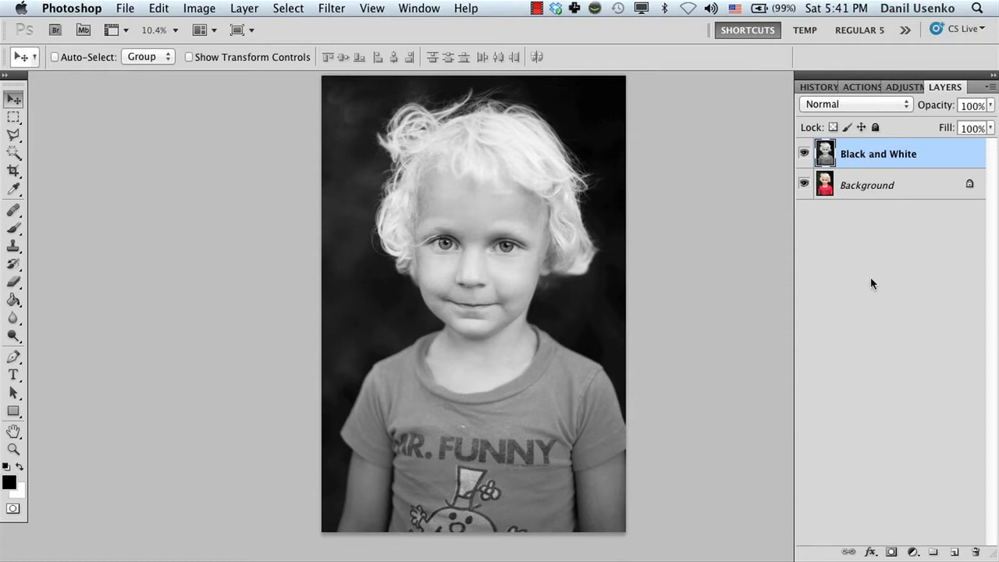
pyautogui.click(891, 553)
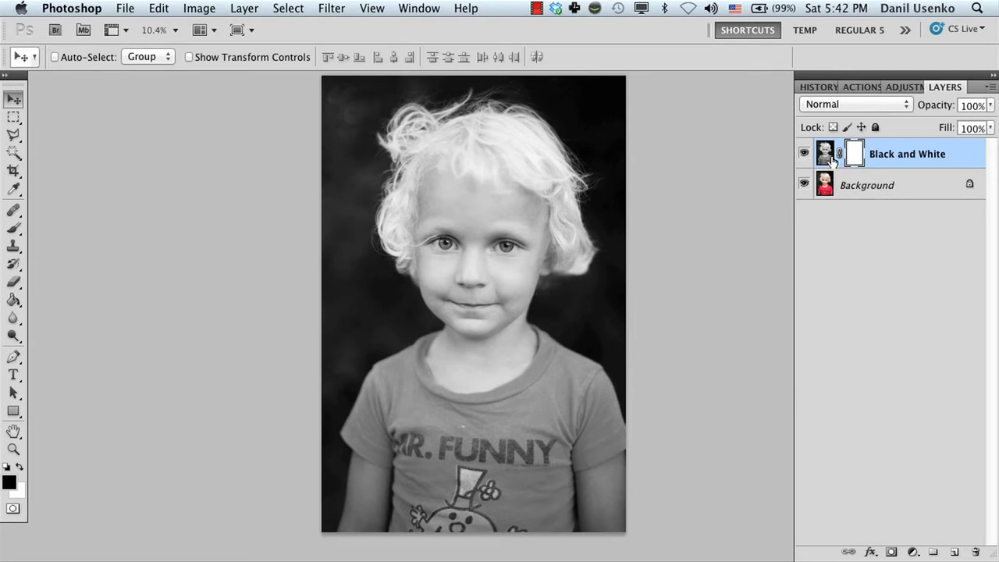
# Step: Fill the Black and White layer's mask alternately with black and white using the Paint Bucket, finishing with a white fill
pyautogui.click(854, 155)
pyautogui.click(14, 301)
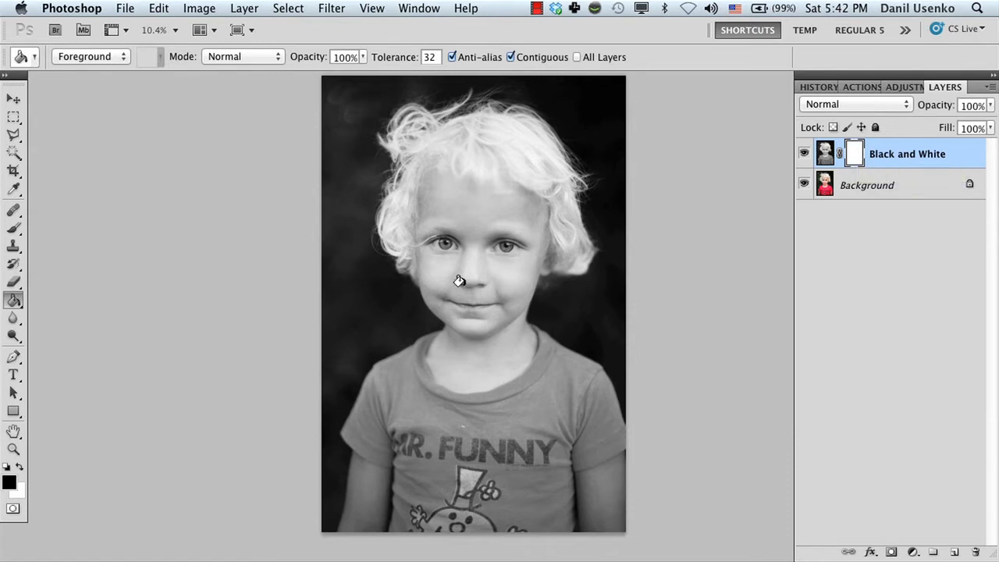
pyautogui.click(382, 316)
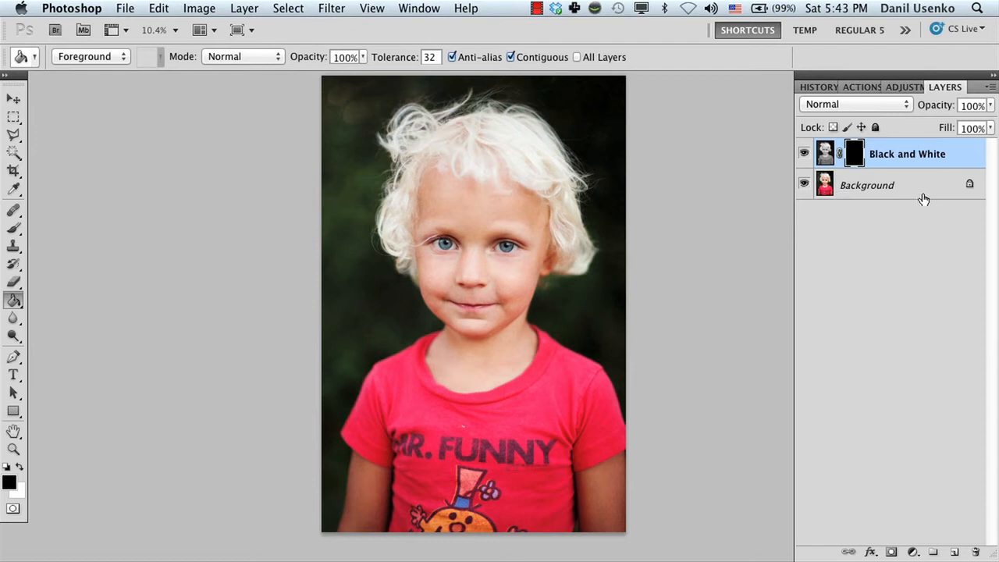
pyautogui.click(20, 469)
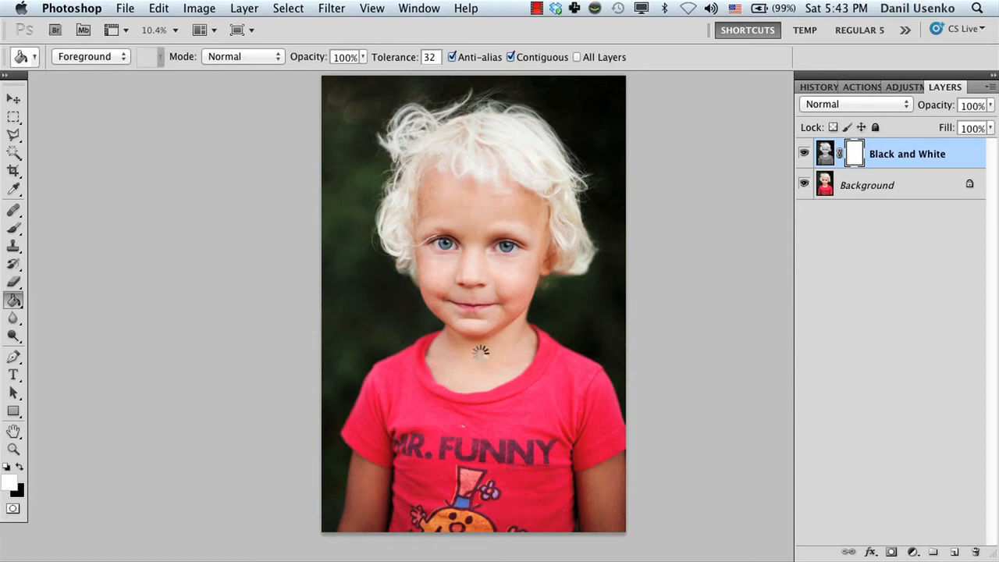
pyautogui.click(474, 348)
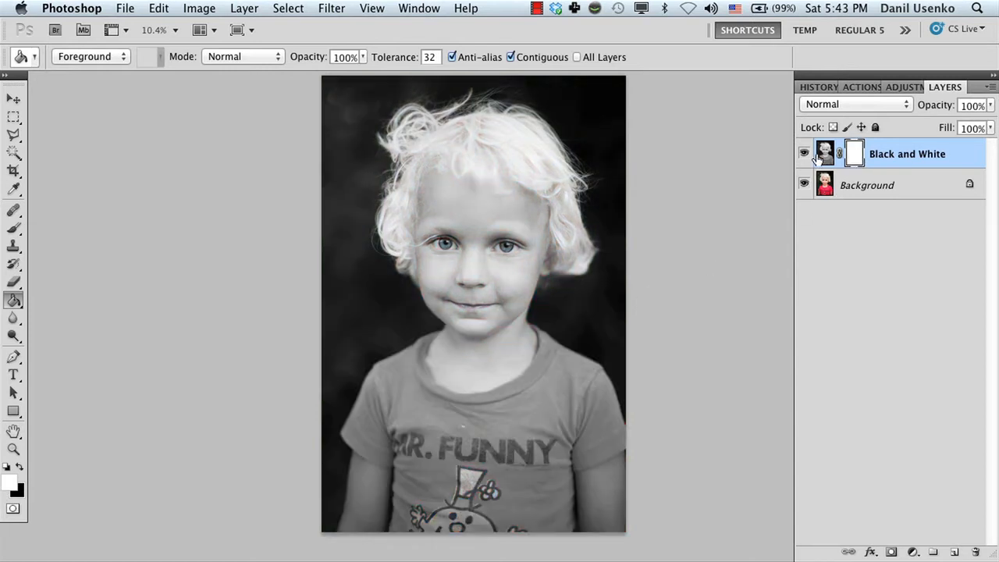
pyautogui.click(8, 467)
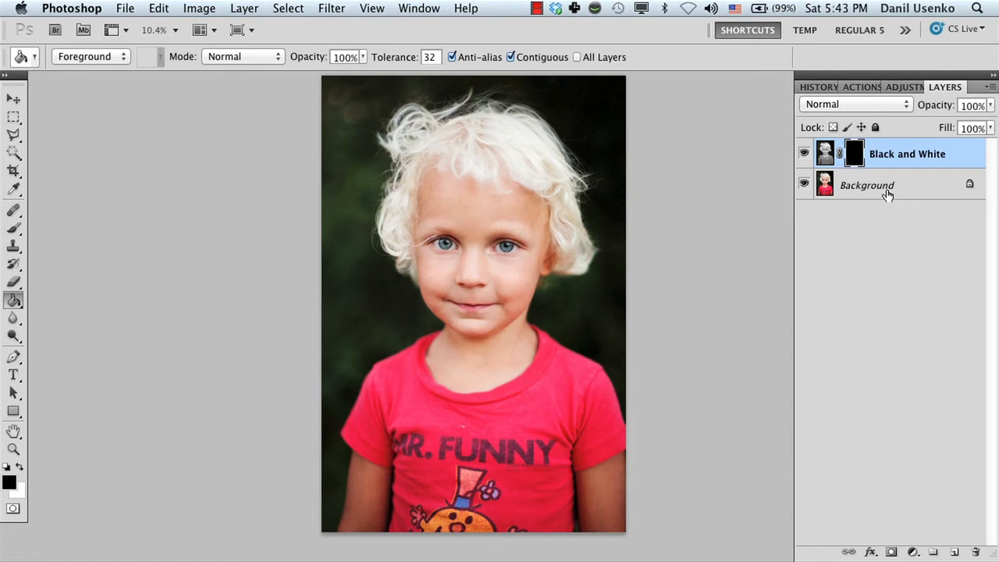
pyautogui.click(20, 468)
pyautogui.click(422, 361)
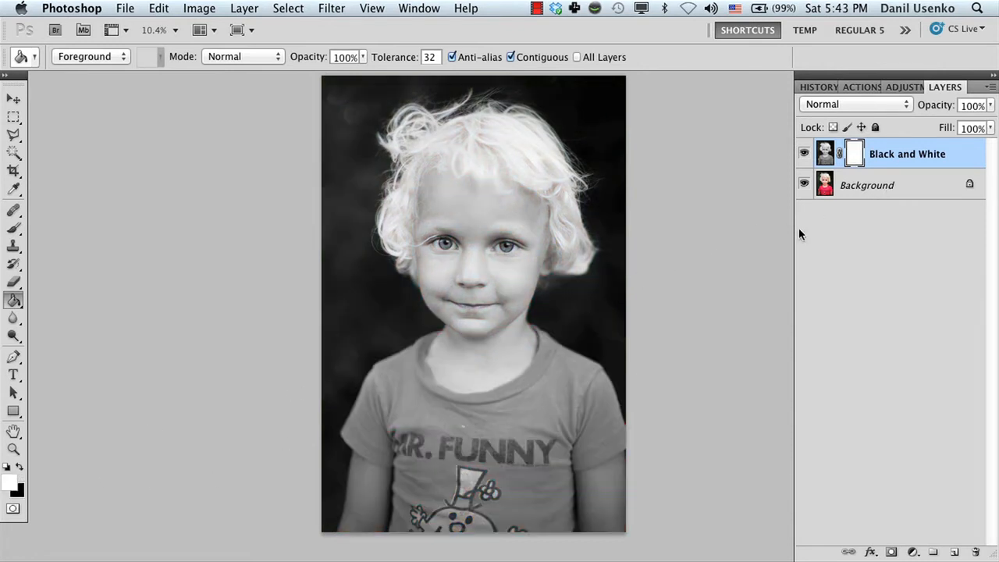
# Step: Paint black over the shirt on the Black and White layer's mask with a size 124 brush at 100% opacity
pyautogui.click(15, 228)
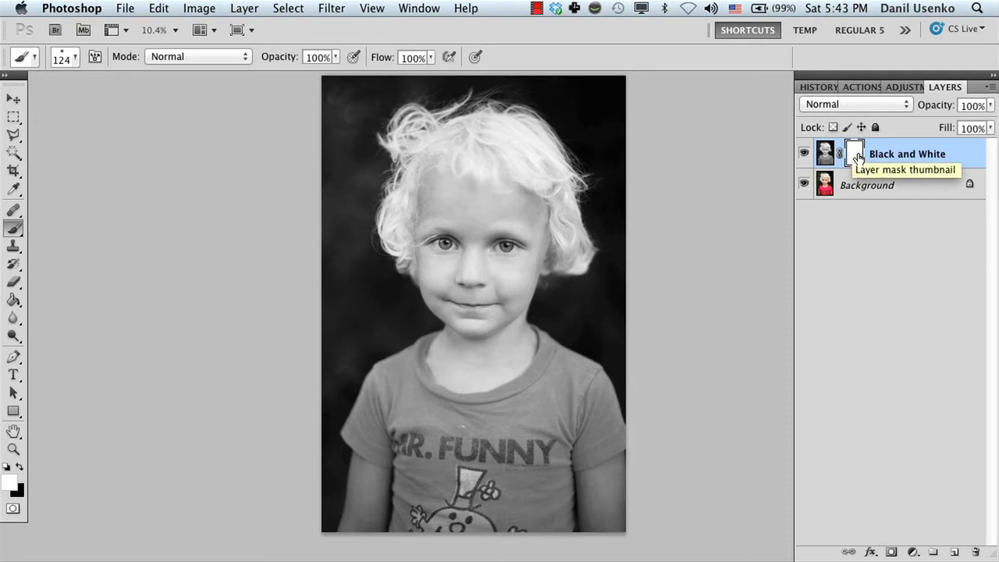
pyautogui.click(19, 467)
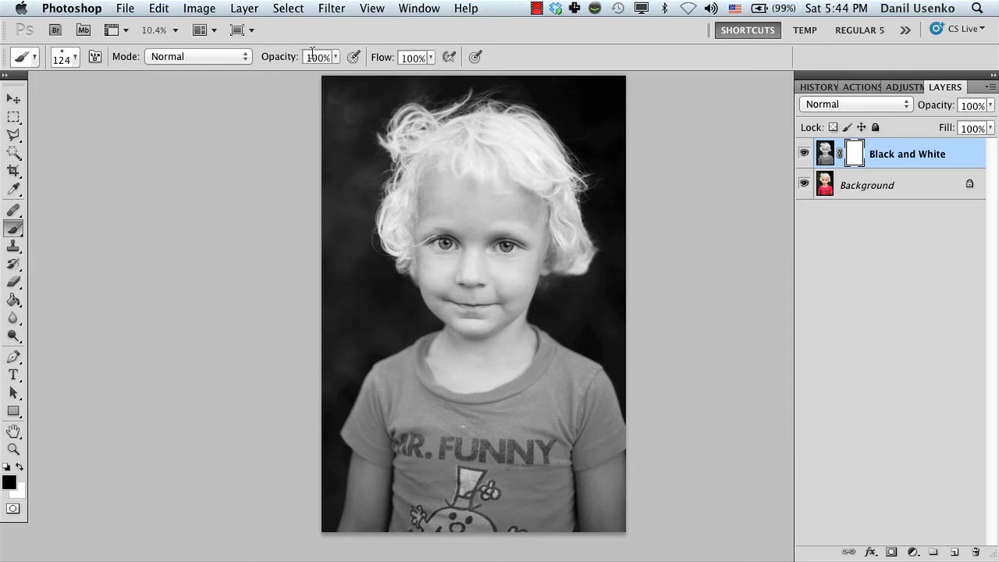
pyautogui.moveTo(373, 363)
pyautogui.mouseDown()
pyautogui.moveTo(389, 384)
pyautogui.moveTo(396, 372)
pyautogui.moveTo(370, 429)
pyautogui.moveTo(401, 413)
pyautogui.moveTo(413, 435)
pyautogui.moveTo(538, 424)
pyautogui.moveTo(569, 364)
pyautogui.moveTo(581, 419)
pyautogui.moveTo(537, 532)
pyautogui.moveTo(520, 510)
pyautogui.moveTo(459, 476)
pyautogui.moveTo(426, 494)
pyautogui.moveTo(420, 531)
pyautogui.mouseUp()
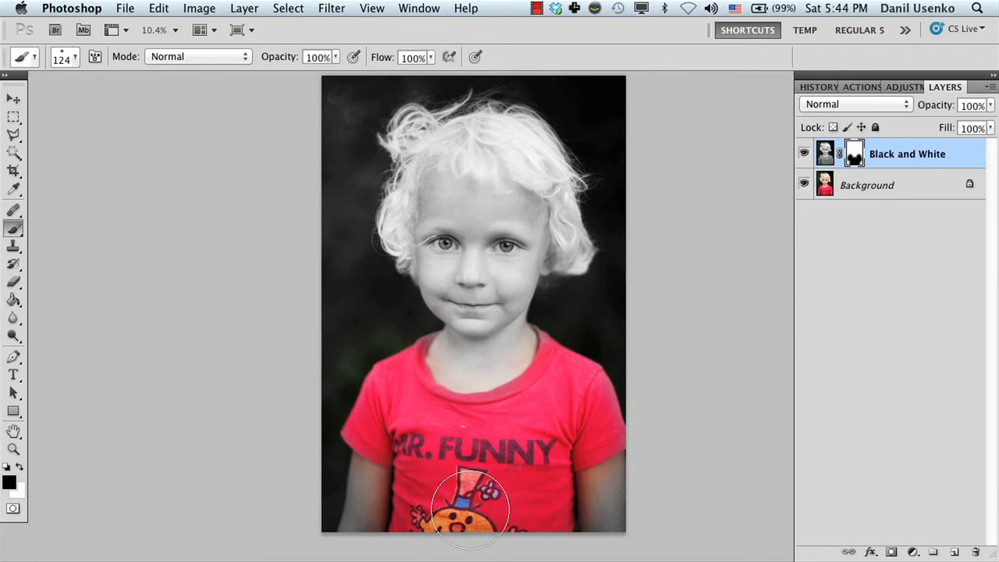
# Step: Hide the Background layer and paint white on the mask over the arm at the photo's lower right corner
pyautogui.click(804, 186)
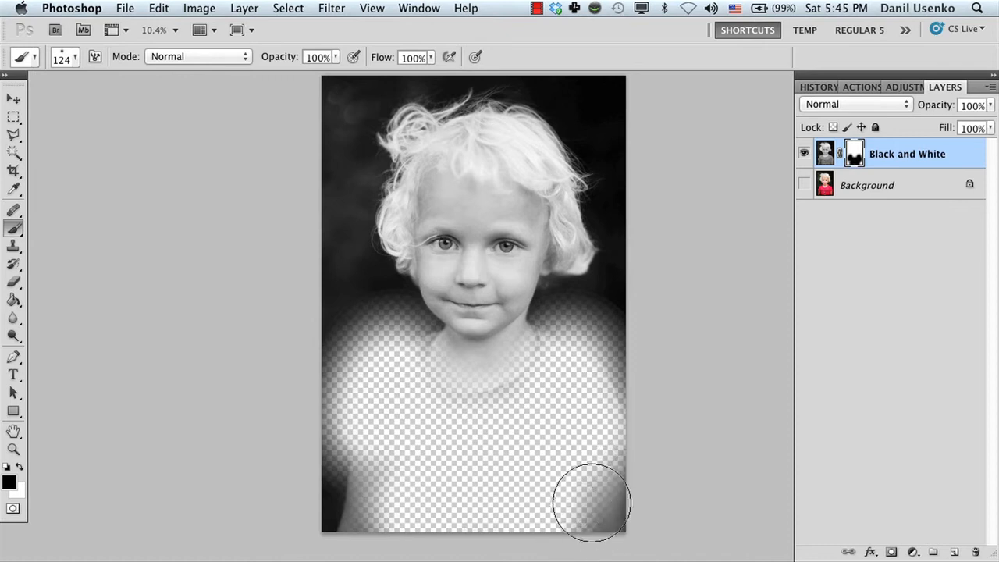
pyautogui.click(20, 467)
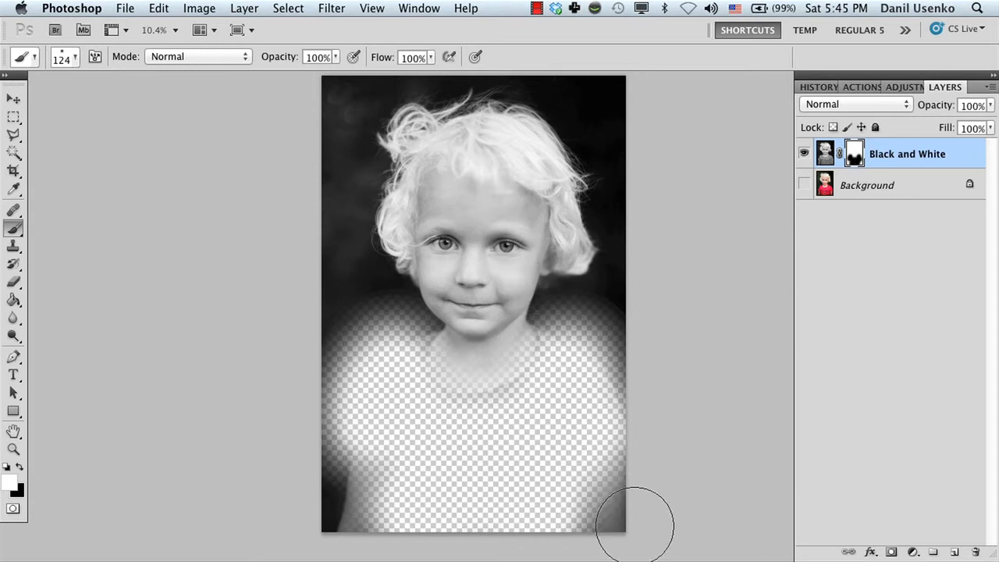
pyautogui.click(597, 519)
pyautogui.moveTo(597, 520); pyautogui.dragTo(581, 499)
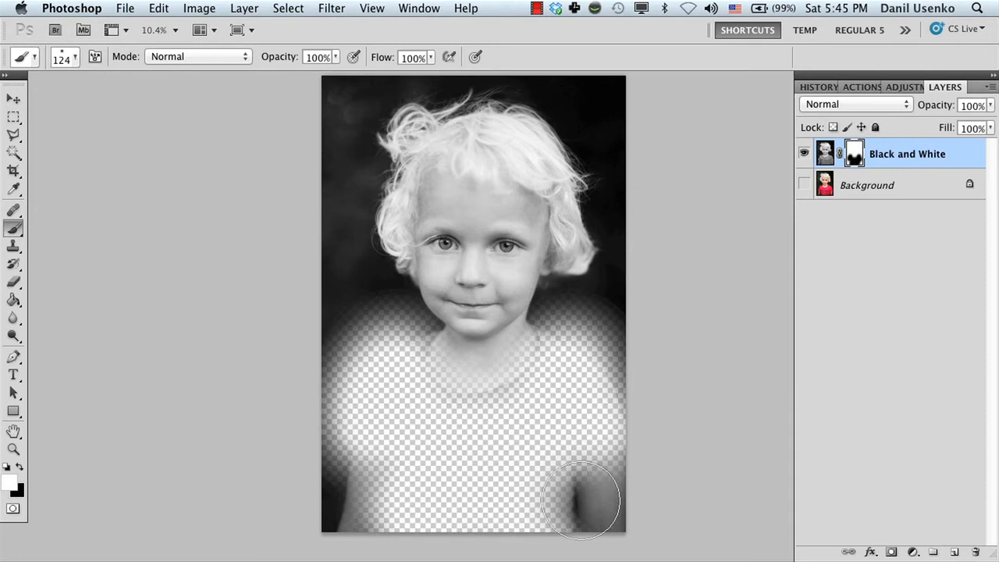
# Step: Try painting white on the mask across the shirt, show the Background layer, and repaint the shirt area black to bring back its colour
pyautogui.moveTo(593, 505)
pyautogui.mouseDown()
pyautogui.moveTo(575, 502)
pyautogui.moveTo(552, 476)
pyautogui.moveTo(346, 424)
pyautogui.moveTo(332, 429)
pyautogui.mouseUp()
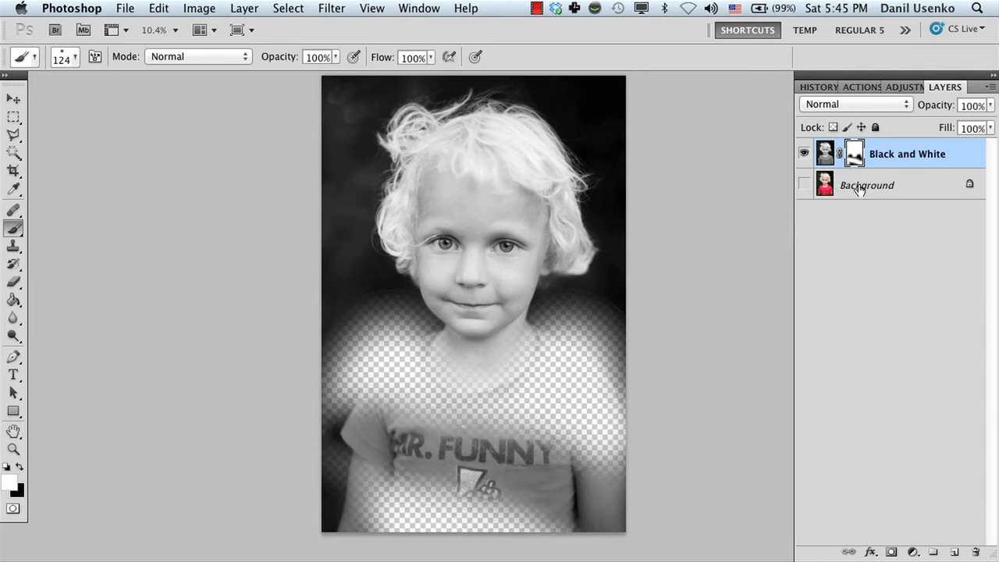
pyautogui.click(805, 185)
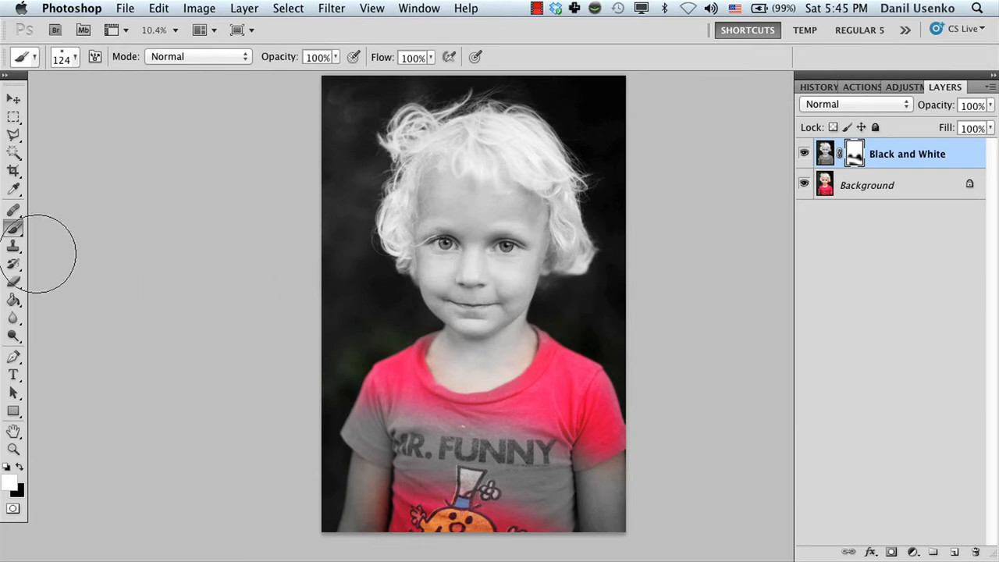
pyautogui.click(20, 466)
pyautogui.moveTo(521, 469)
pyautogui.mouseDown()
pyautogui.moveTo(490, 497)
pyautogui.moveTo(393, 421)
pyautogui.moveTo(368, 426)
pyautogui.moveTo(565, 444)
pyautogui.moveTo(593, 425)
pyautogui.moveTo(553, 421)
pyautogui.moveTo(545, 405)
pyautogui.moveTo(566, 394)
pyautogui.mouseUp()
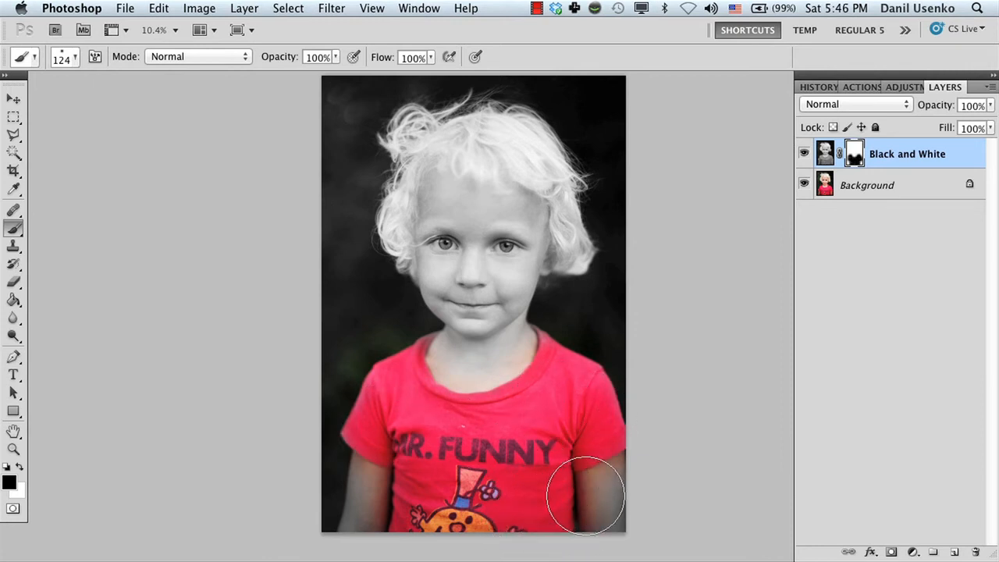
# Step: Paint white on the Black and White layer's mask over the arm at the photo's lower right corner with a size 182 brush
pyautogui.press('z')
pyautogui.moveTo(617, 490); pyautogui.dragTo(684, 492)
pyautogui.moveTo(525, 504); pyautogui.dragTo(522, 397)
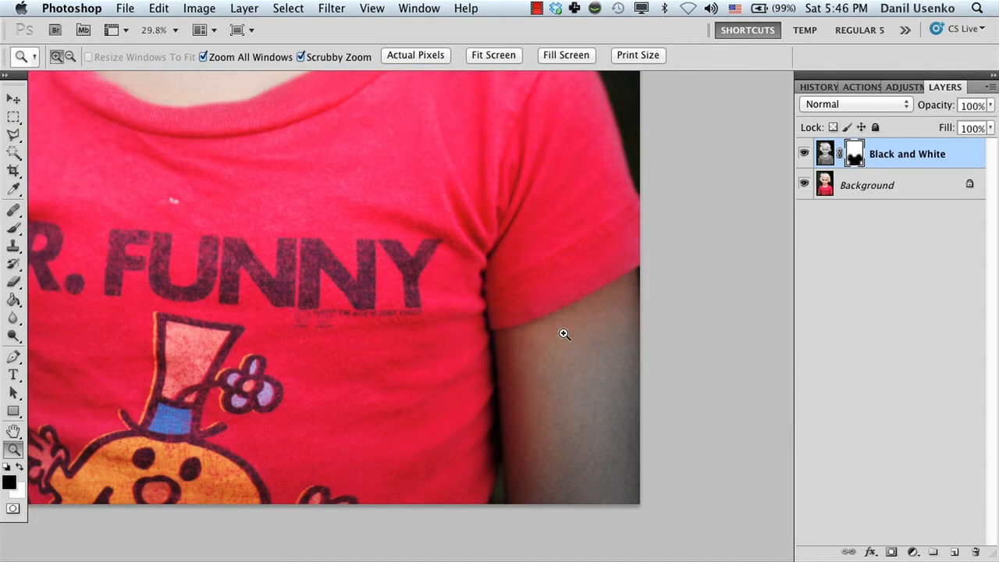
pyautogui.press('x')
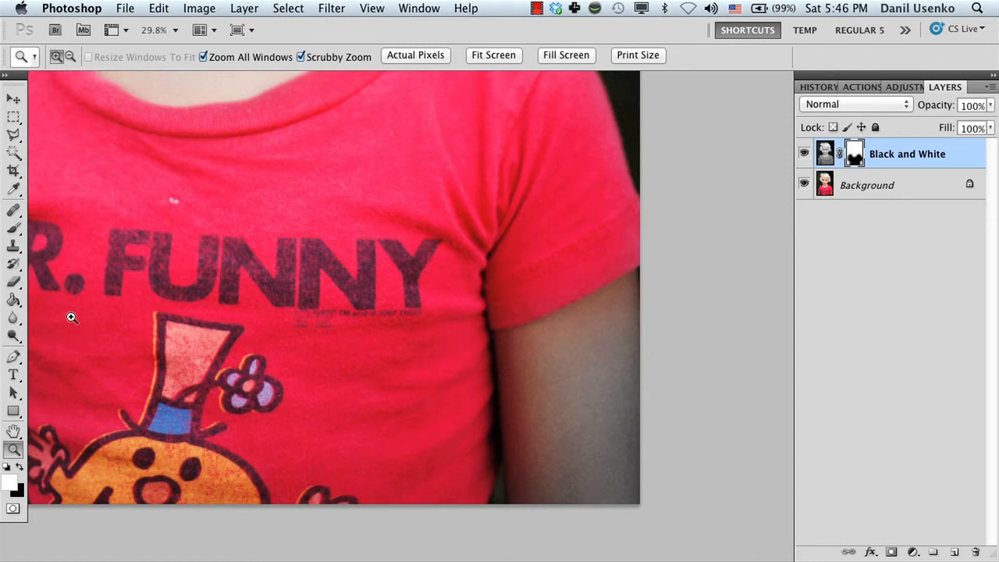
pyautogui.click(14, 228)
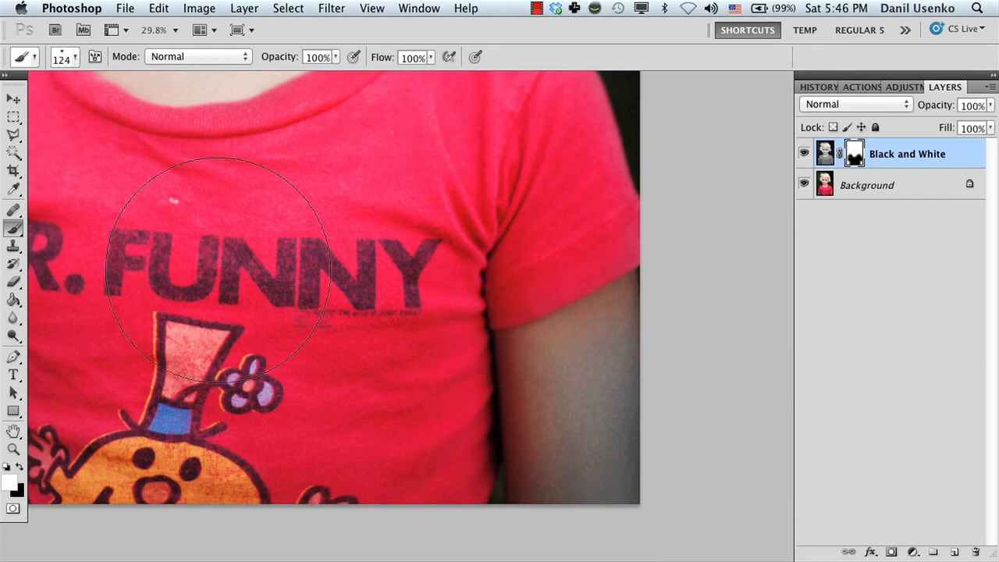
pyautogui.rightClick(448, 381)
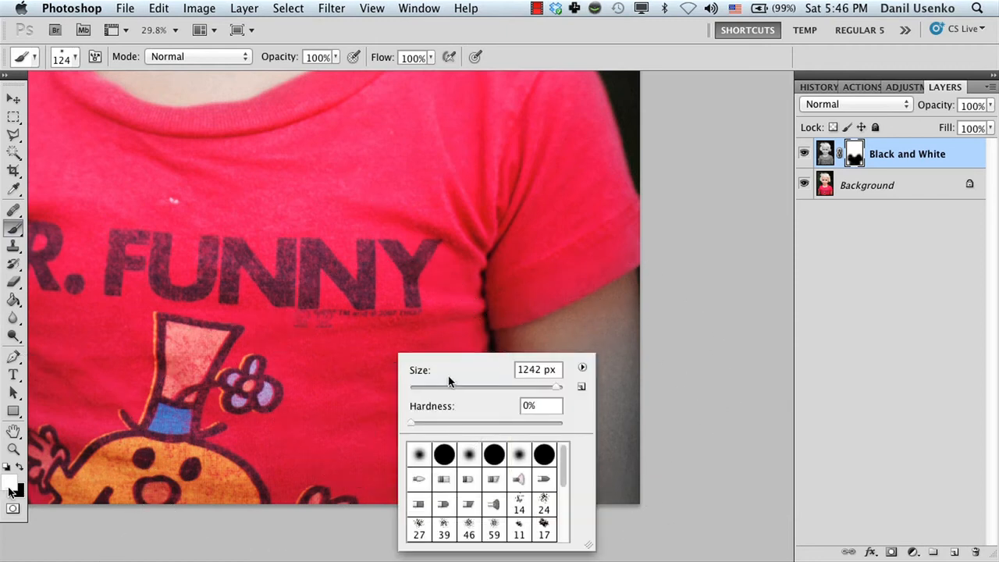
pyautogui.moveTo(505, 396); pyautogui.dragTo(485, 394)
pyautogui.click(717, 359)
pyautogui.moveTo(629, 296)
pyautogui.mouseDown()
pyautogui.moveTo(616, 295)
pyautogui.moveTo(627, 287)
pyautogui.moveTo(577, 328)
pyautogui.moveTo(596, 313)
pyautogui.moveTo(511, 352)
pyautogui.moveTo(540, 464)
pyautogui.moveTo(602, 414)
pyautogui.moveTo(618, 339)
pyautogui.moveTo(581, 447)
pyautogui.mouseUp()
pyautogui.moveTo(545, 518)
pyautogui.mouseDown()
pyautogui.moveTo(525, 493)
pyautogui.moveTo(528, 357)
pyautogui.moveTo(519, 357)
pyautogui.moveTo(533, 343)
pyautogui.mouseUp()
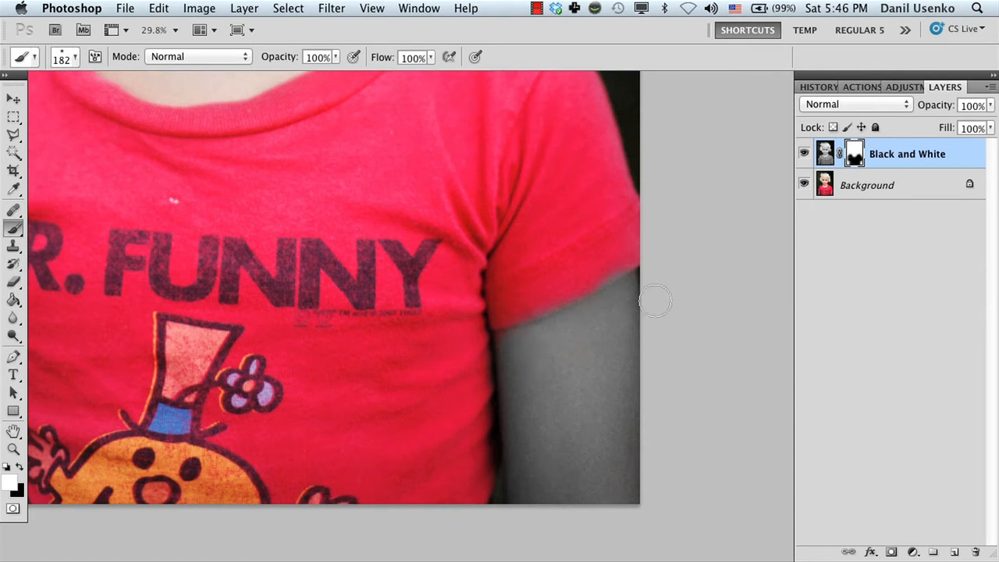
# Step: Paint black on the mask along the lower edge of the sleeve above that arm to clean up the shirt's red edge
pyautogui.press('z')
pyautogui.moveTo(654, 279); pyautogui.dragTo(687, 285)
pyautogui.moveTo(437, 312); pyautogui.dragTo(466, 307)
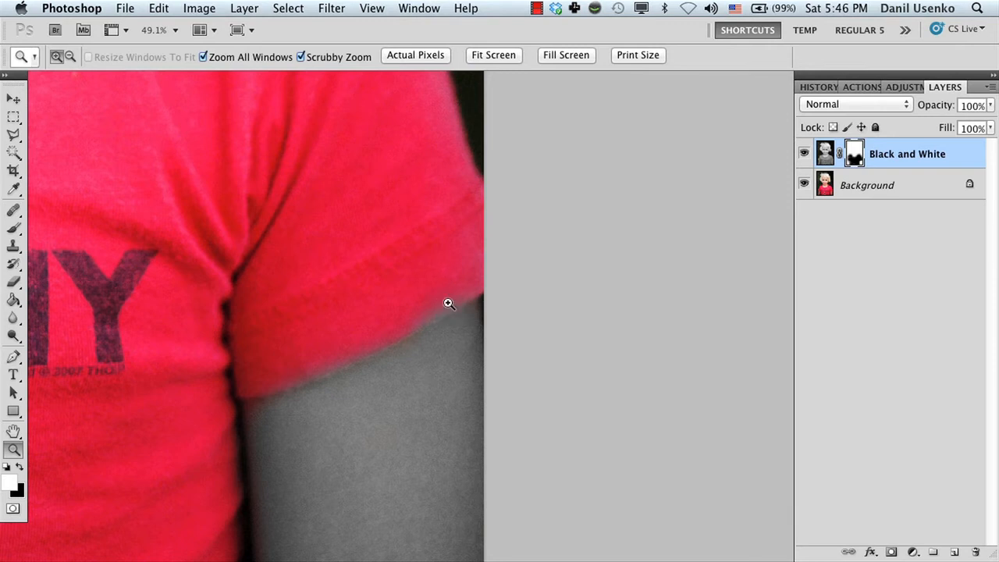
pyautogui.click(20, 467)
pyautogui.click(14, 228)
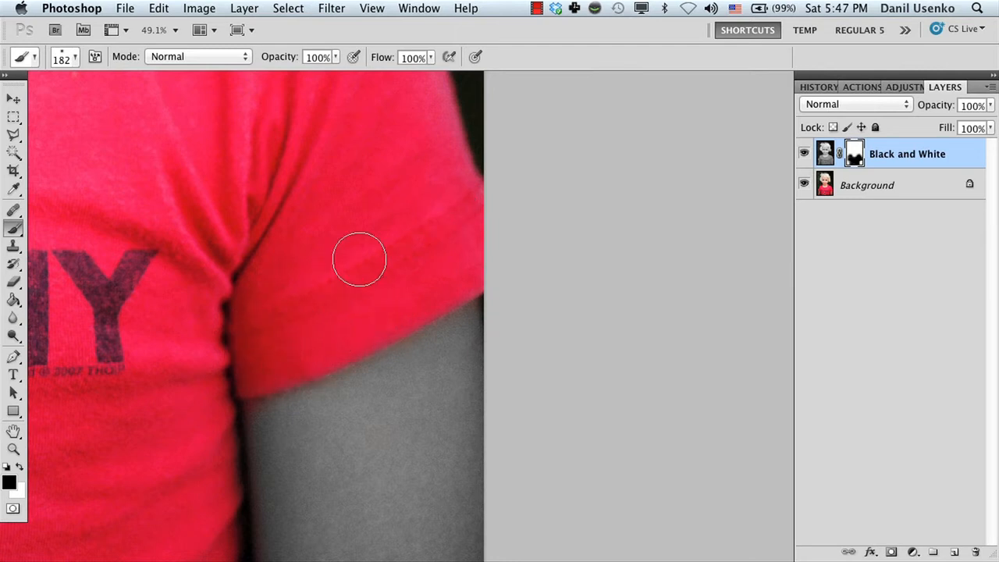
pyautogui.press('z')
pyautogui.moveTo(326, 295); pyautogui.dragTo(213, 334)
pyautogui.moveTo(260, 169); pyautogui.dragTo(514, 332)
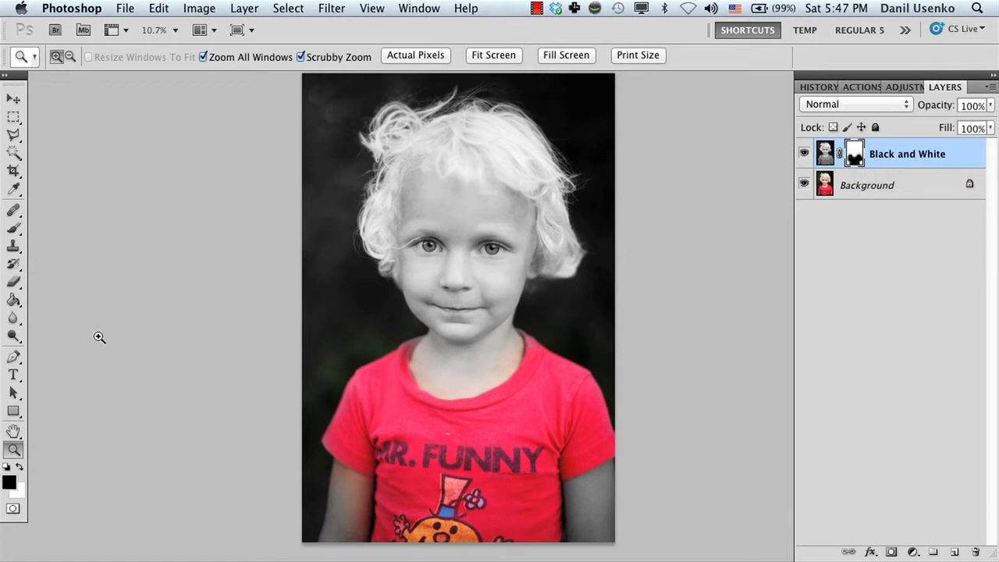
# Step: Set the Brush tool's foreground colour to mid-grey #8b8b8b
pyautogui.click(13, 228)
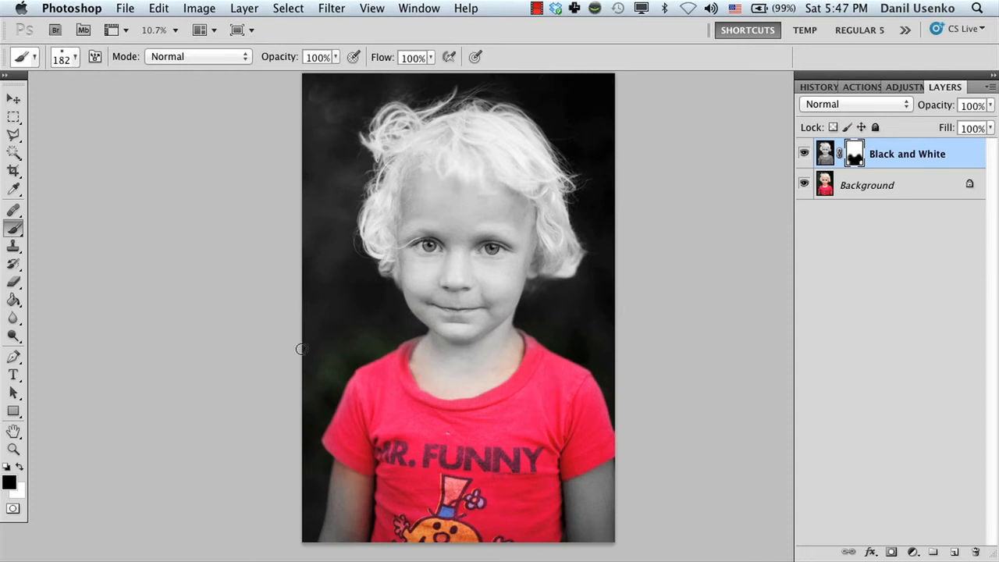
pyautogui.click(9, 482)
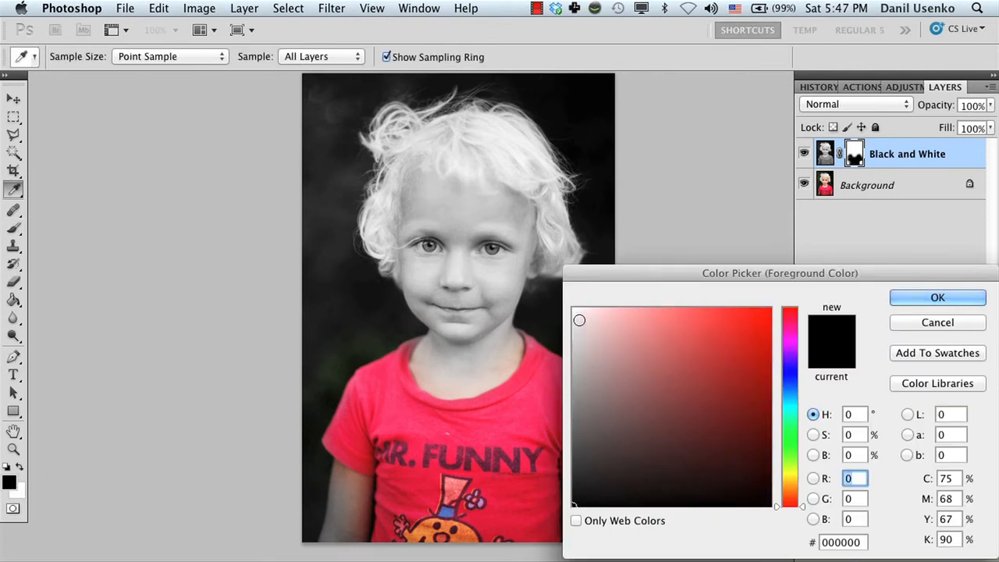
pyautogui.moveTo(559, 408); pyautogui.dragTo(552, 398)
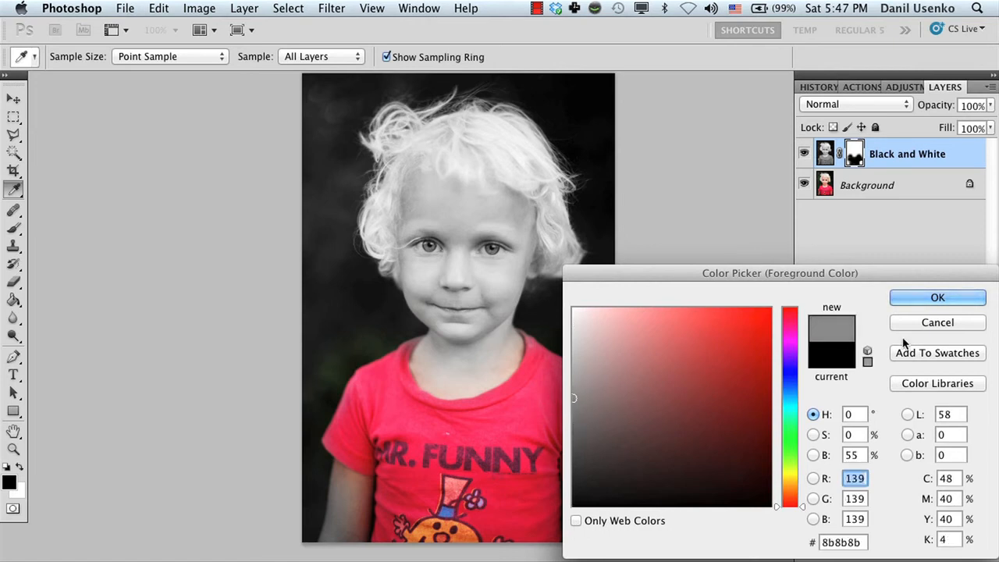
pyautogui.click(930, 301)
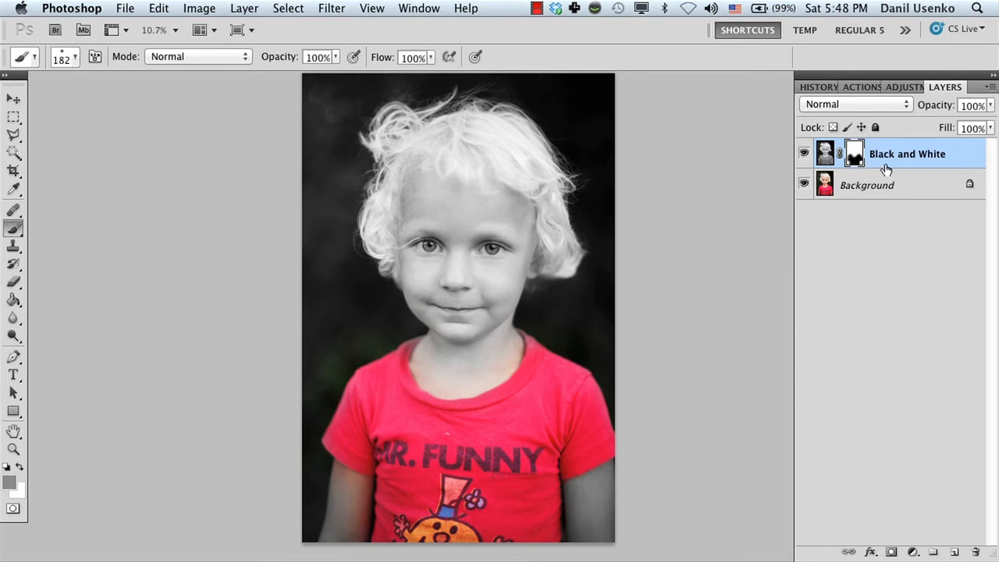
# Step: Paint grey on the mask over the child's face with a soft 666 px brush to bring back part of its colour
pyautogui.rightClick(413, 341)
pyautogui.moveTo(548, 368); pyautogui.dragTo(554, 371)
pyautogui.click(691, 319)
pyautogui.moveTo(427, 269)
pyautogui.mouseDown()
pyautogui.moveTo(417, 281)
pyautogui.moveTo(451, 231)
pyautogui.mouseUp()
pyautogui.moveTo(499, 209)
pyautogui.mouseDown()
pyautogui.moveTo(483, 281)
pyautogui.moveTo(461, 306)
pyautogui.moveTo(458, 291)
pyautogui.moveTo(433, 301)
pyautogui.moveTo(435, 366)
pyautogui.moveTo(490, 323)
pyautogui.mouseUp()
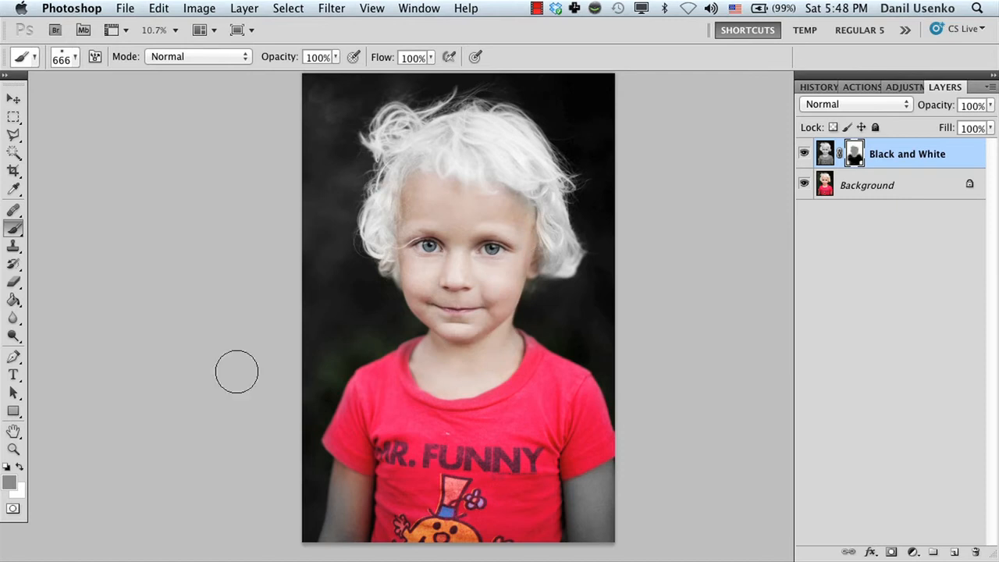
# Step: Set the foreground colour to black (#000000)
pyautogui.click(9, 486)
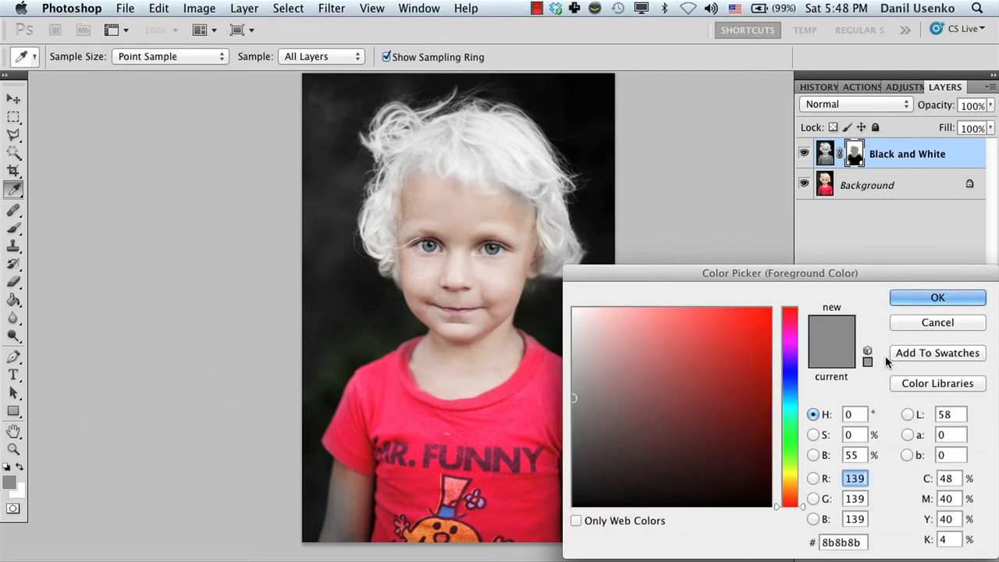
pyautogui.click(937, 322)
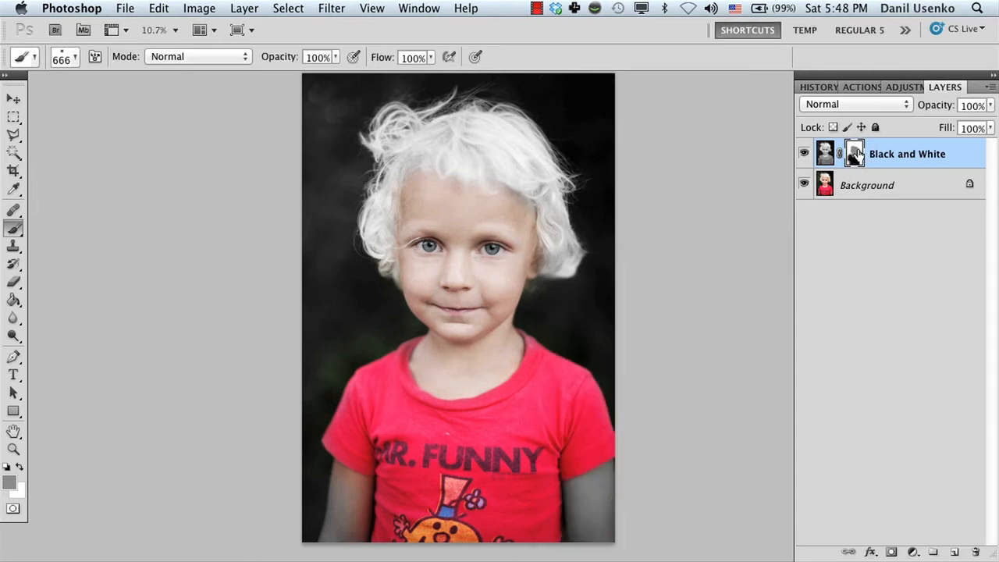
pyautogui.click(11, 490)
pyautogui.moveTo(592, 405); pyautogui.dragTo(532, 532)
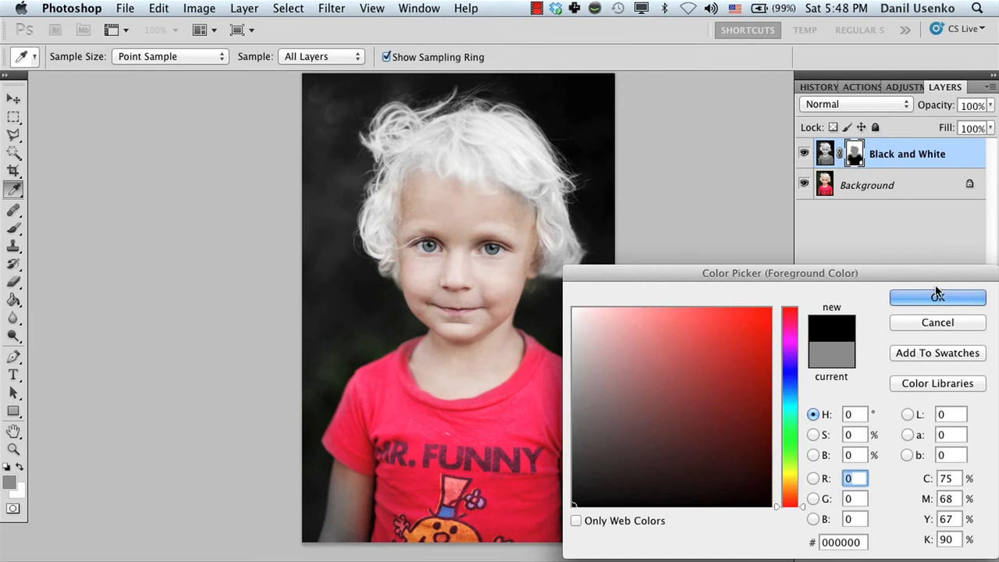
pyautogui.click(938, 297)
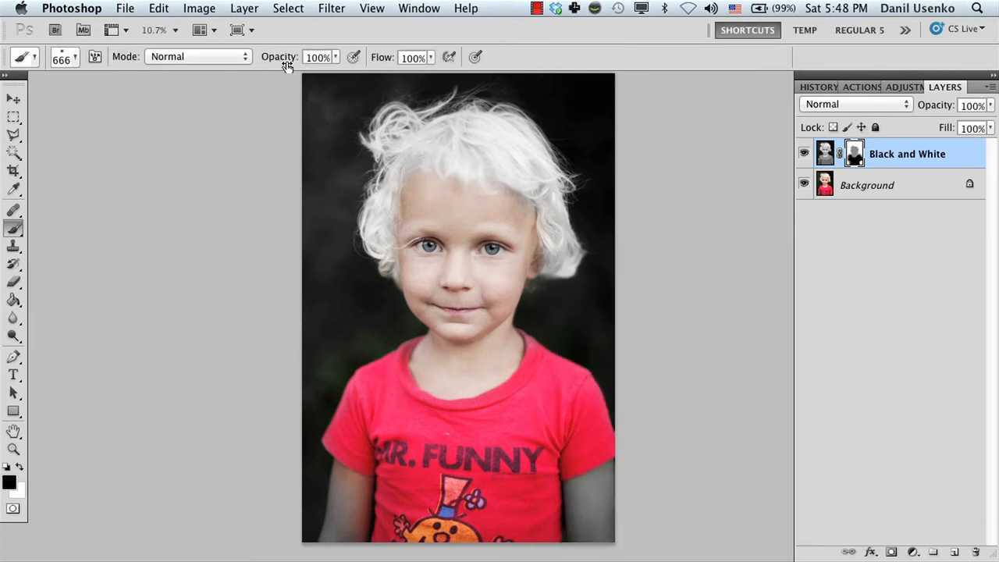
# Step: Enlarge the brush, set its opacity to 50% and paint black on the mask over the dark background around the head
pyautogui.rightClick(358, 319)
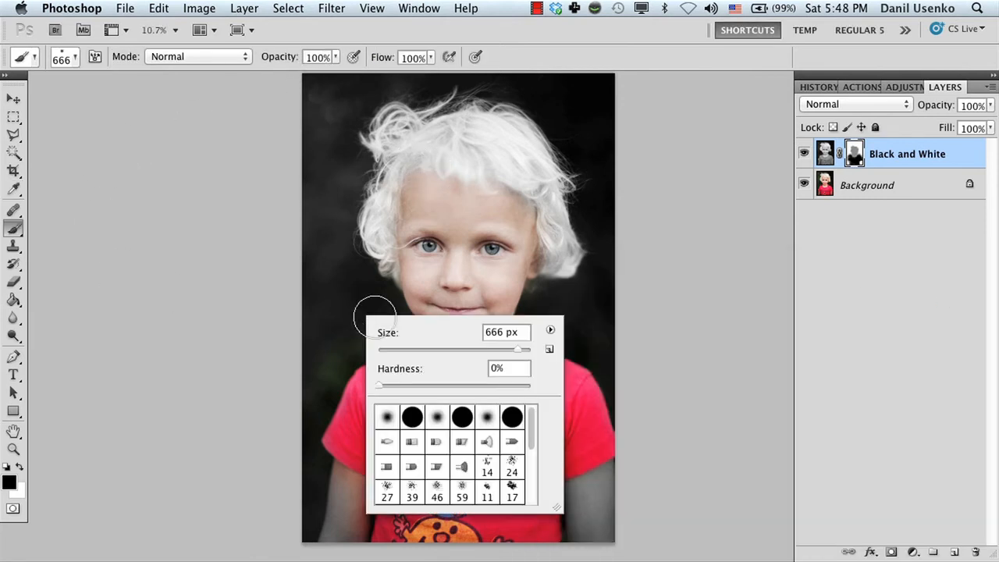
pyautogui.moveTo(517, 348); pyautogui.dragTo(575, 333)
pyautogui.press('Return')
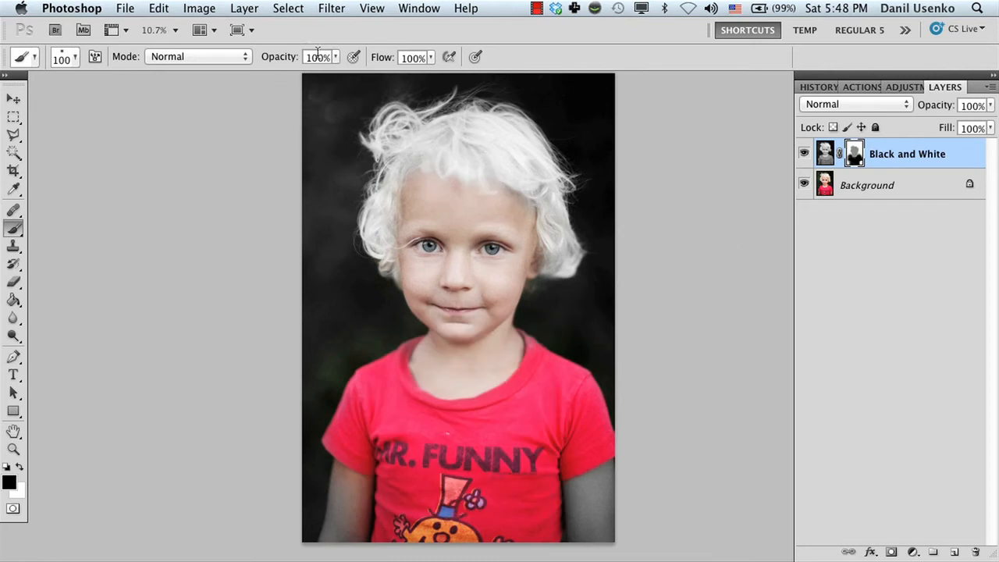
pyautogui.write('50')
pyautogui.press('Return')
pyautogui.moveTo(345, 187)
pyautogui.mouseDown()
pyautogui.moveTo(306, 309)
pyautogui.moveTo(311, 289)
pyautogui.moveTo(339, 307)
pyautogui.moveTo(313, 246)
pyautogui.moveTo(336, 113)
pyautogui.moveTo(368, 106)
pyautogui.moveTo(366, 121)
pyautogui.moveTo(369, 107)
pyautogui.moveTo(576, 94)
pyautogui.moveTo(604, 186)
pyautogui.moveTo(607, 270)
pyautogui.mouseUp()
# Step: Paint the entire Black and White mask white with an enlarged brush at 100% opacity to make the whole photo monochrome
pyautogui.click(335, 56)
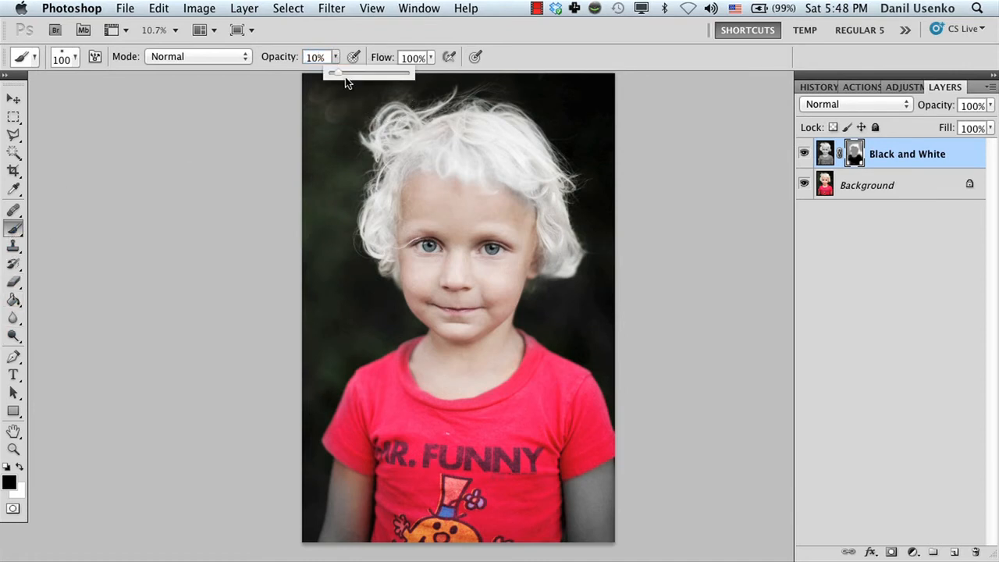
pyautogui.click(21, 467)
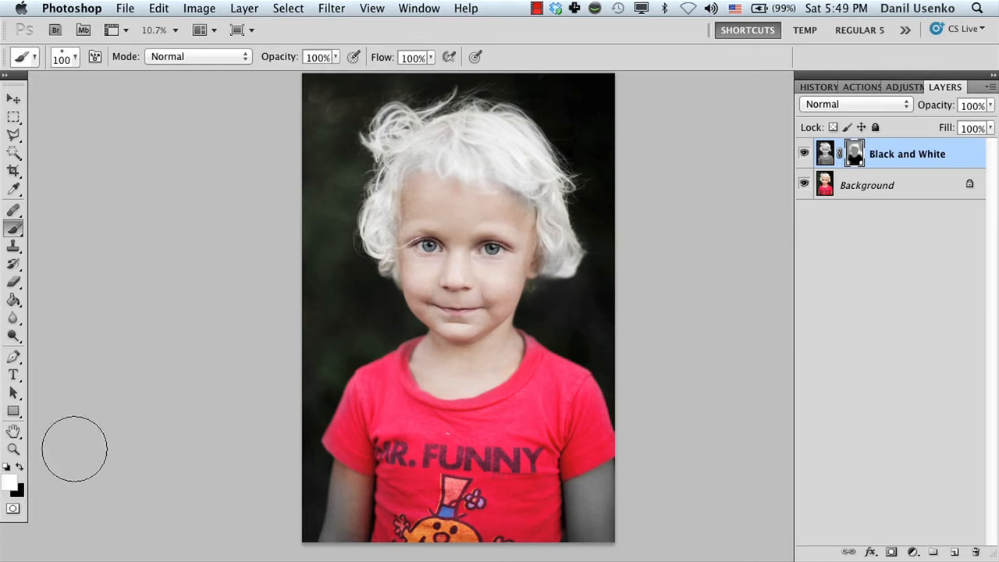
pyautogui.rightClick(453, 307)
pyautogui.moveTo(614, 340); pyautogui.dragTo(621, 340)
pyautogui.click(647, 236)
pyautogui.moveTo(518, 203)
pyautogui.mouseDown()
pyautogui.moveTo(429, 260)
pyautogui.moveTo(394, 394)
pyautogui.mouseUp()
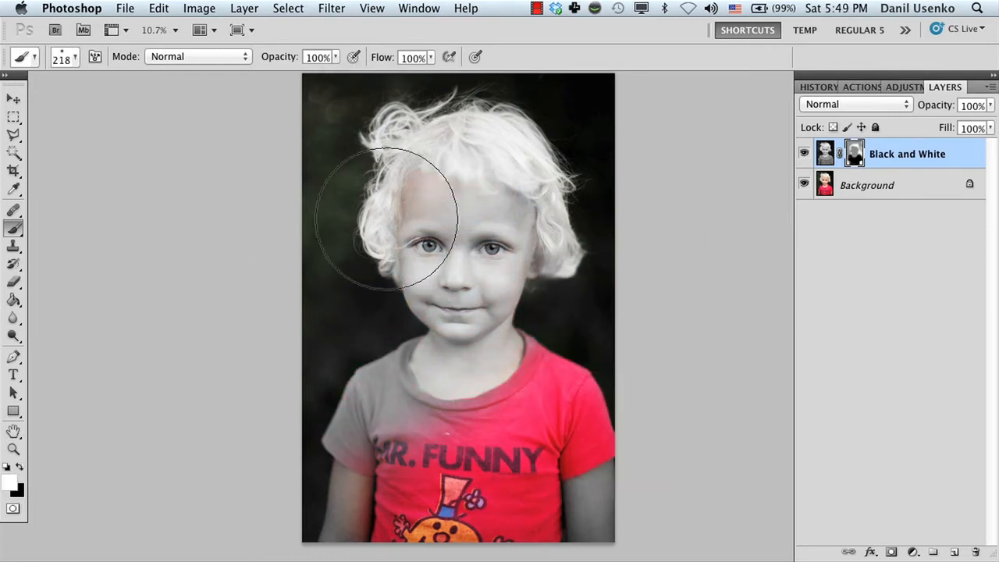
pyautogui.moveTo(380, 537)
pyautogui.mouseDown()
pyautogui.moveTo(382, 509)
pyautogui.moveTo(523, 500)
pyautogui.mouseUp()
pyautogui.moveTo(563, 382); pyautogui.dragTo(578, 400)
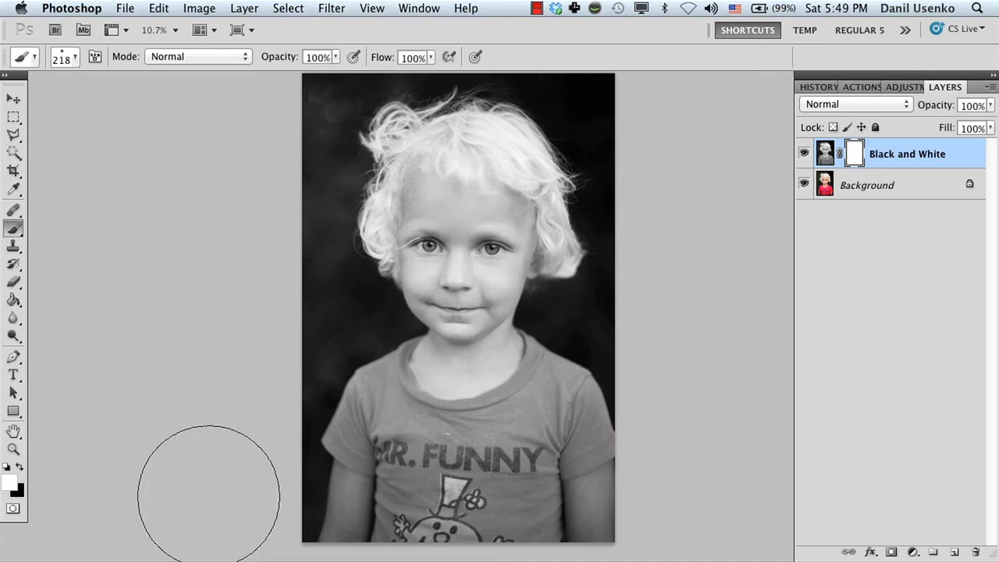
# Step: Paint black at 14% brush opacity over the shirt on the mask, briefly hiding the Background layer to check the transparency
pyautogui.click(19, 467)
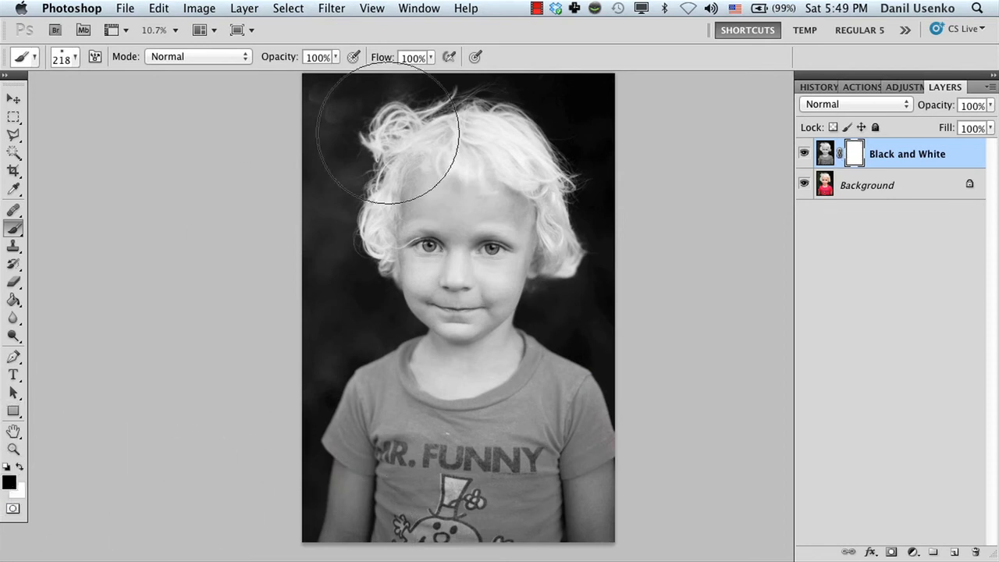
pyautogui.click(336, 57)
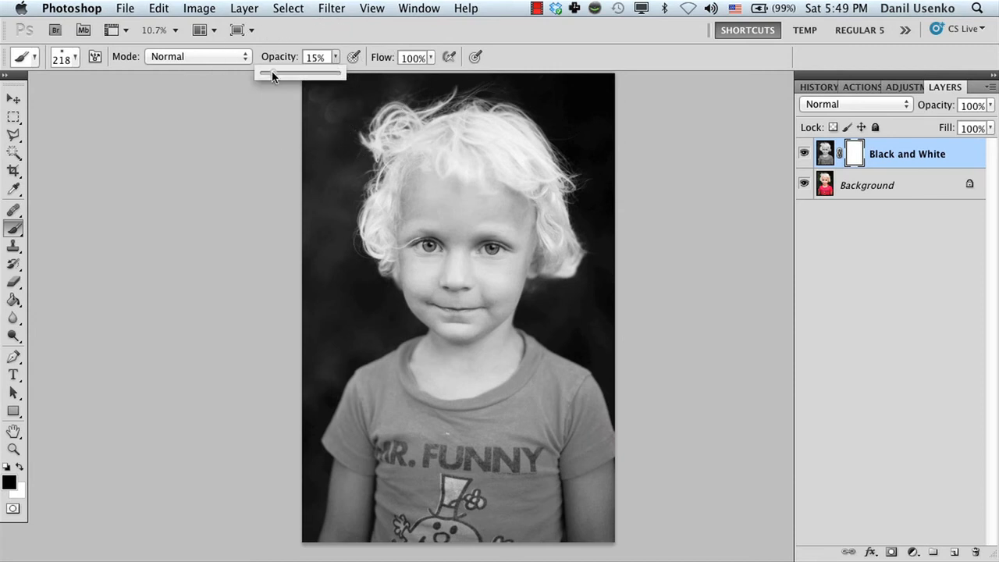
pyautogui.moveTo(274, 73); pyautogui.dragTo(271, 74)
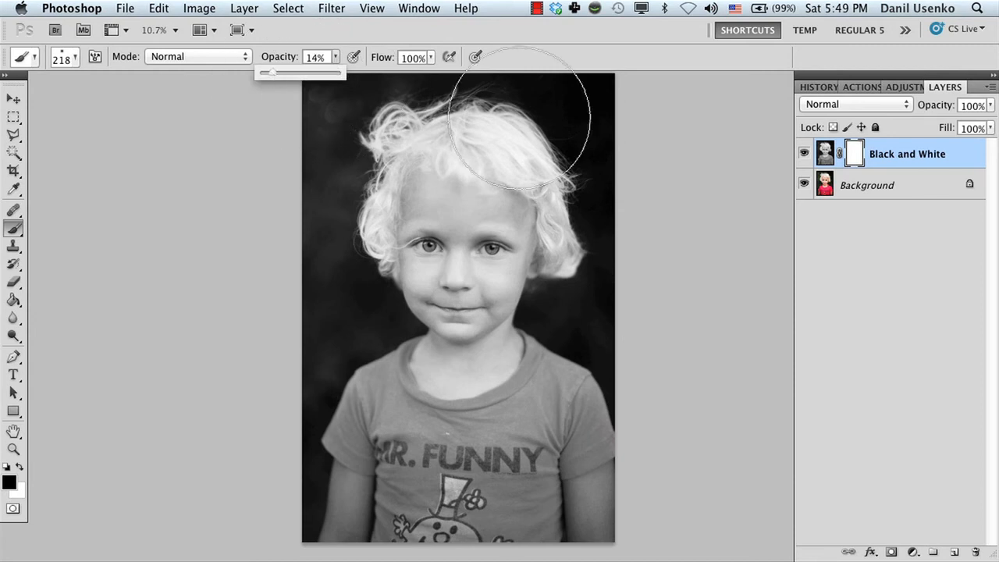
pyautogui.click(841, 270)
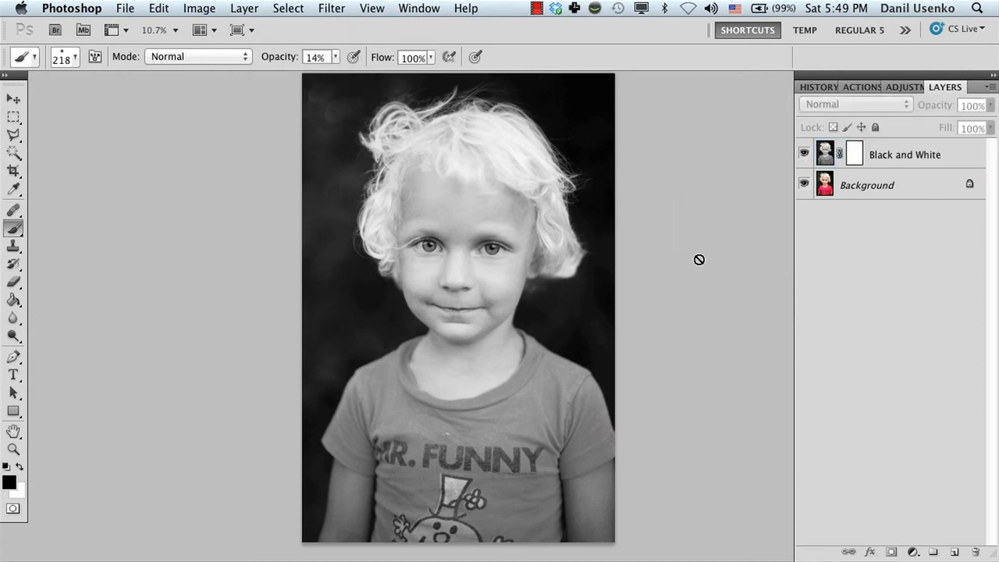
pyautogui.click(856, 157)
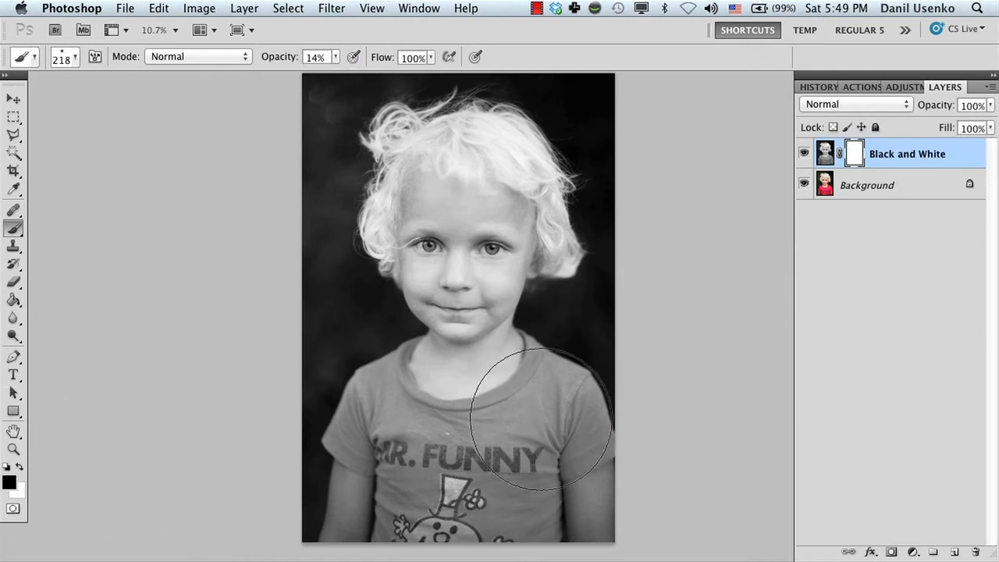
pyautogui.moveTo(536, 415)
pyautogui.mouseDown()
pyautogui.moveTo(500, 398)
pyautogui.moveTo(469, 445)
pyautogui.moveTo(457, 507)
pyautogui.moveTo(436, 515)
pyautogui.moveTo(384, 468)
pyautogui.moveTo(400, 427)
pyautogui.moveTo(370, 414)
pyautogui.moveTo(391, 400)
pyautogui.mouseUp()
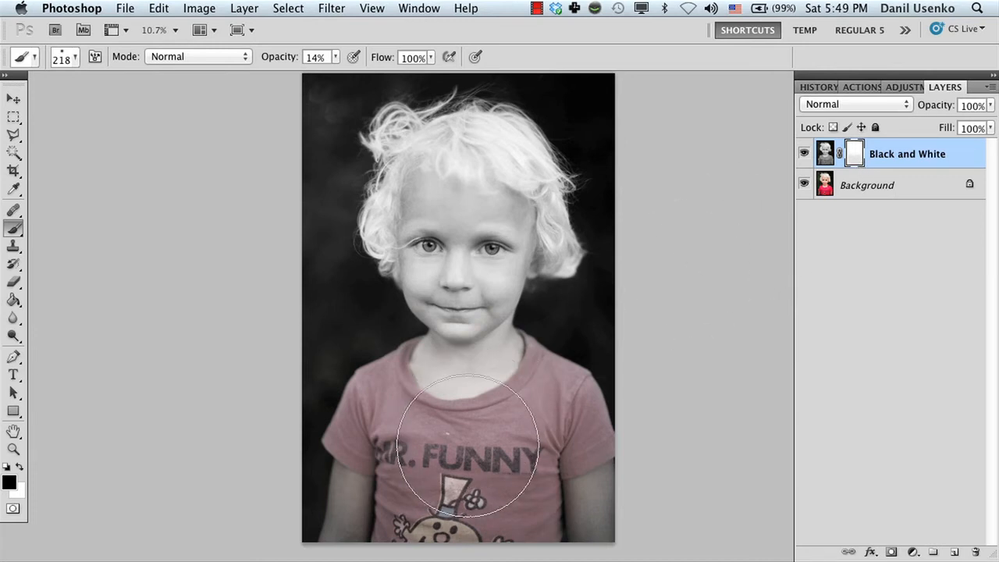
pyautogui.click(805, 184)
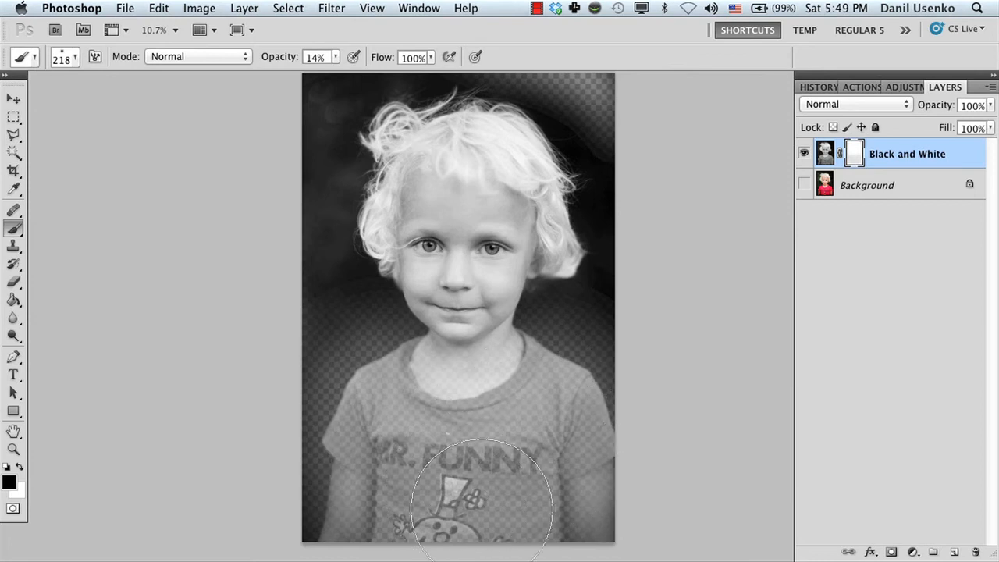
pyautogui.click(805, 185)
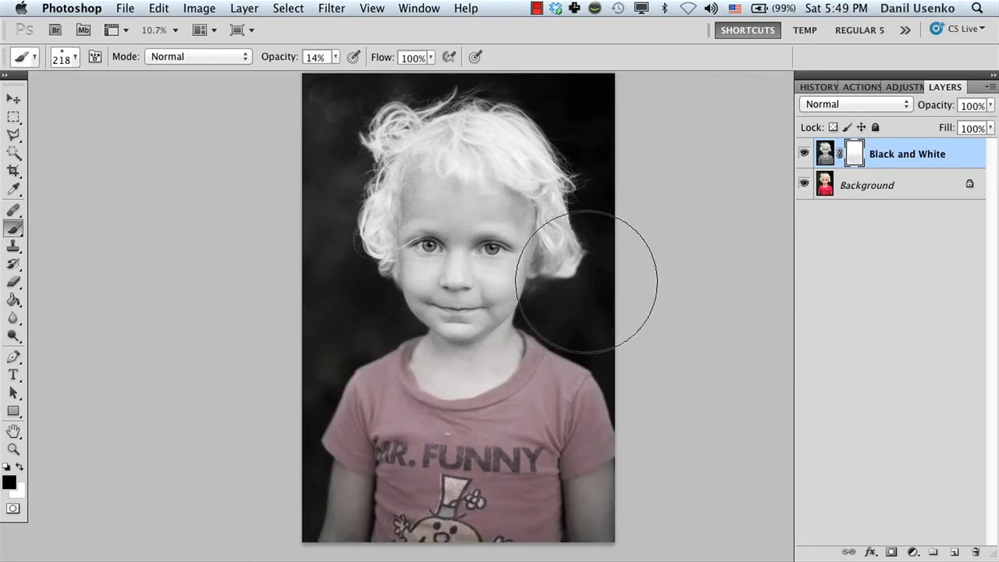
# Step: Paint black at 100% brush opacity over the face and shirt on the mask, and repaint those areas white
pyautogui.click(19, 467)
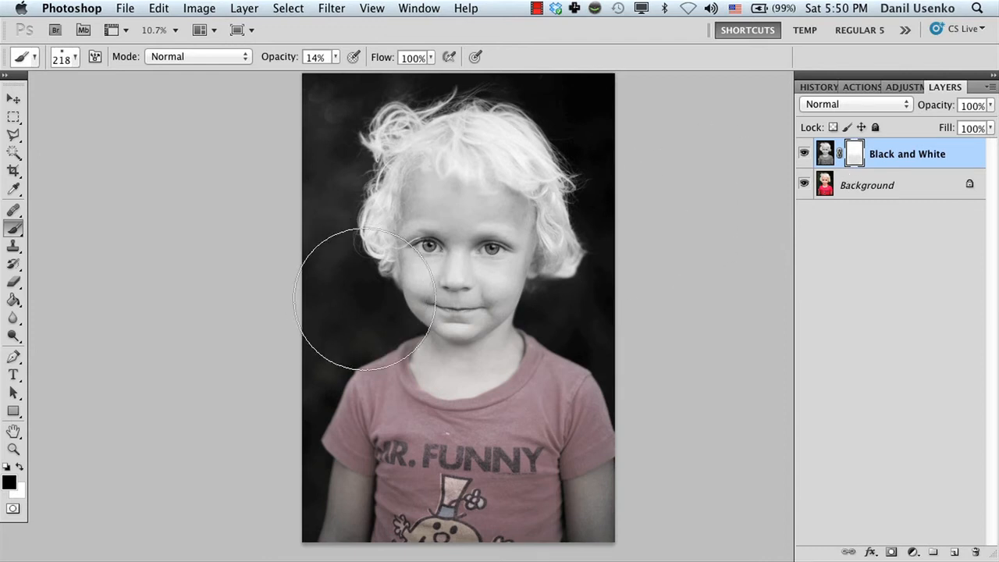
pyautogui.click(335, 57)
pyautogui.click(900, 316)
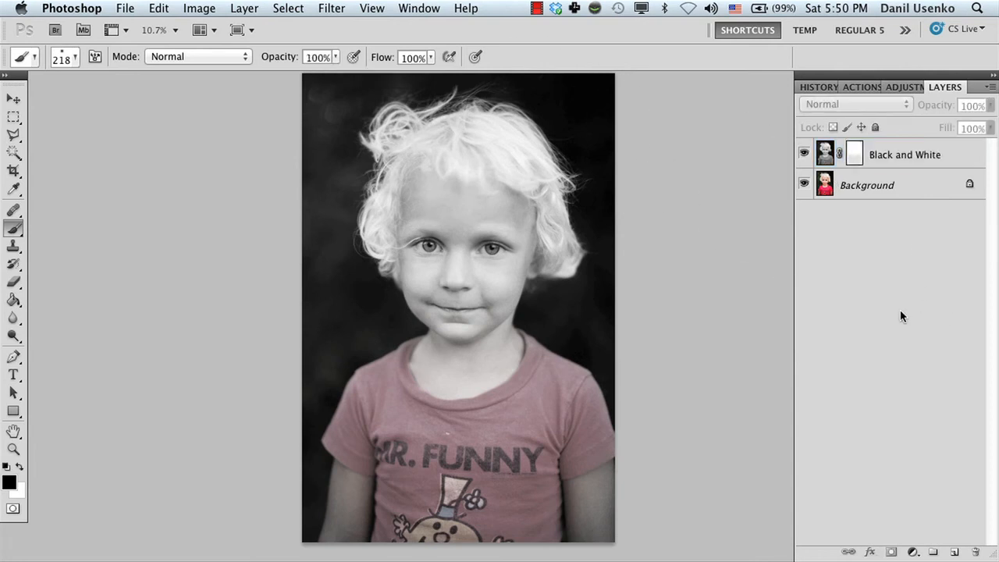
pyautogui.click(19, 467)
pyautogui.click(852, 163)
pyautogui.moveTo(423, 199)
pyautogui.mouseDown()
pyautogui.moveTo(348, 328)
pyautogui.moveTo(481, 334)
pyautogui.moveTo(477, 389)
pyautogui.moveTo(507, 425)
pyautogui.mouseUp()
pyautogui.click(19, 467)
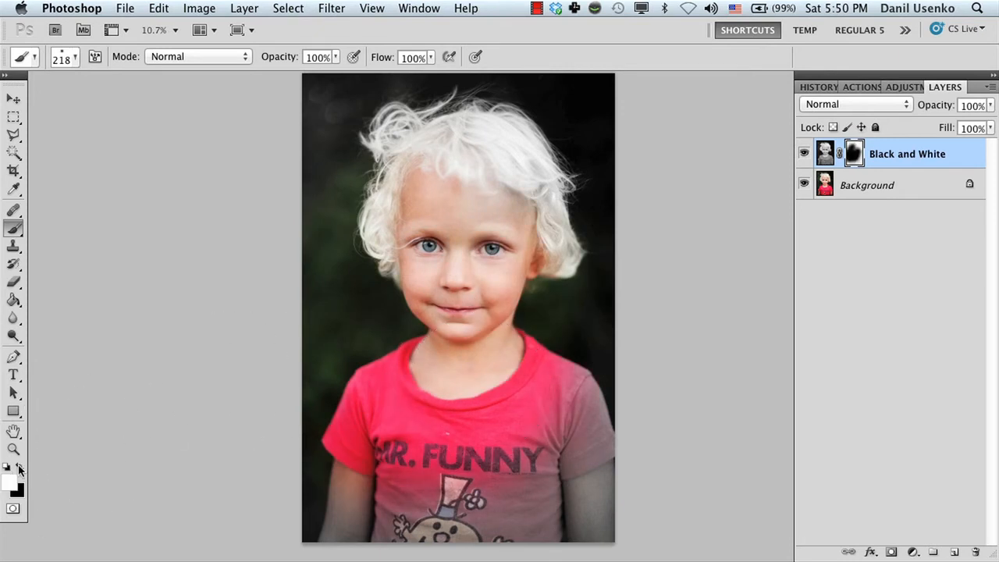
pyautogui.moveTo(339, 491)
pyautogui.mouseDown()
pyautogui.moveTo(539, 335)
pyautogui.moveTo(486, 312)
pyautogui.moveTo(437, 257)
pyautogui.moveTo(419, 176)
pyautogui.moveTo(424, 89)
pyautogui.moveTo(468, 132)
pyautogui.mouseUp()
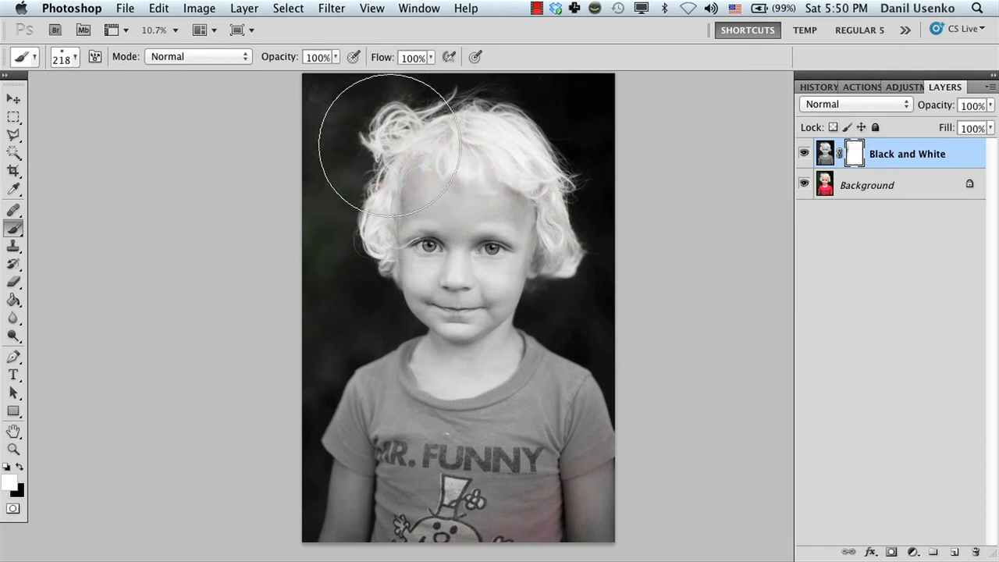
# Step: Finish whitening the Black and White mask, and paint black over the hair and forehead with a brush at 0% hardness
pyautogui.moveTo(356, 205)
pyautogui.mouseDown()
pyautogui.moveTo(380, 111)
pyautogui.moveTo(480, 492)
pyautogui.moveTo(557, 446)
pyautogui.moveTo(404, 401)
pyautogui.mouseUp()
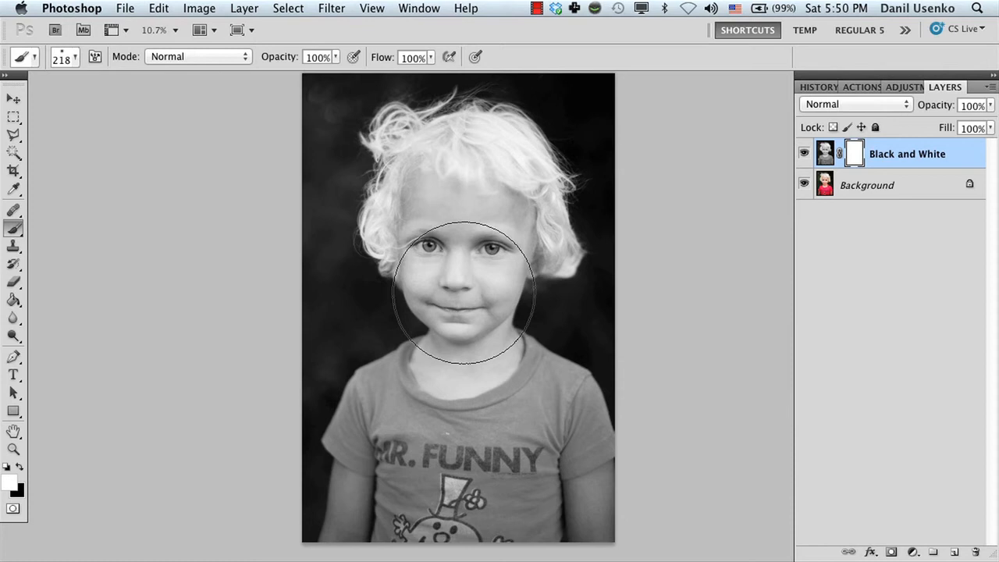
pyautogui.click(19, 466)
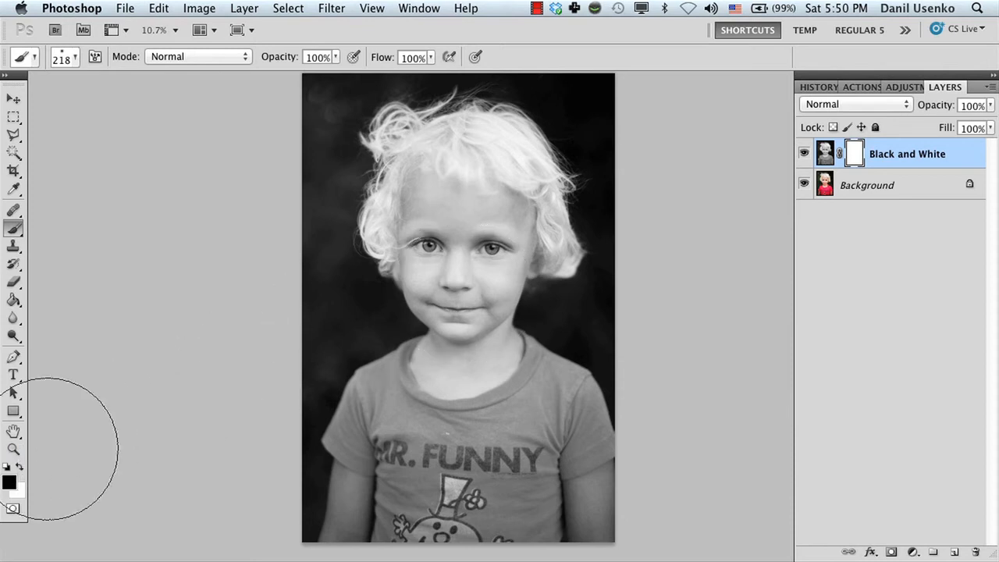
pyautogui.rightClick(373, 157)
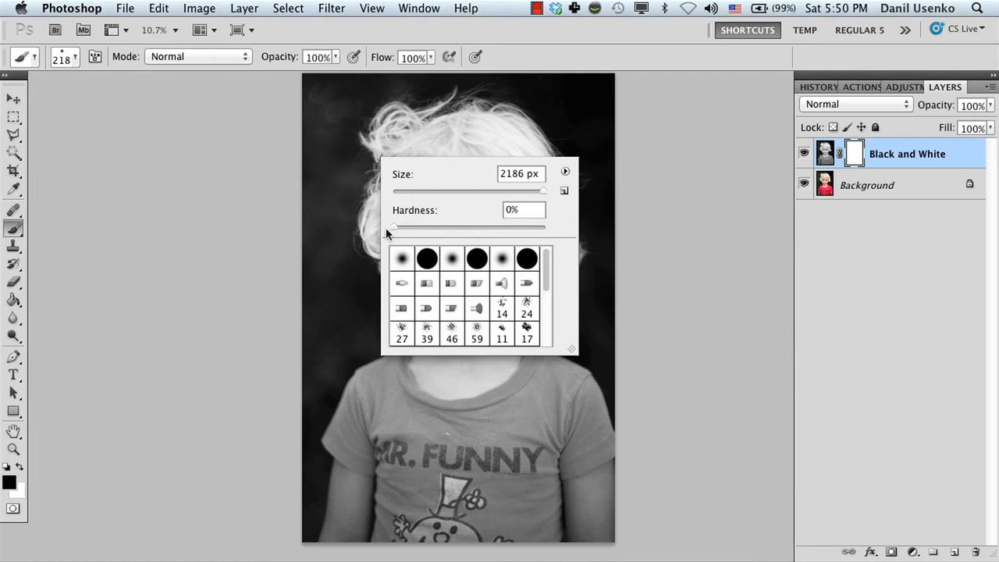
pyautogui.click(392, 224)
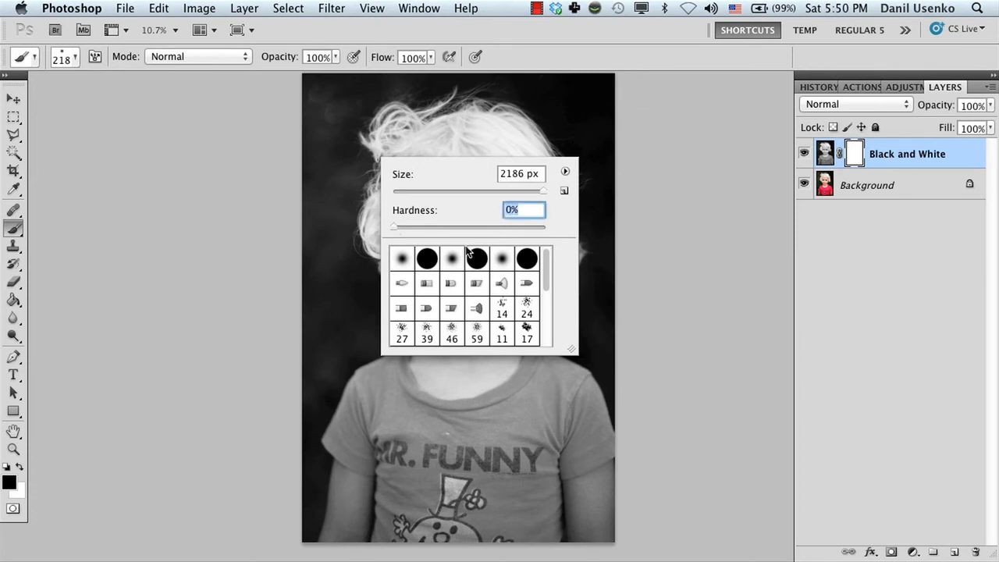
pyautogui.click(881, 279)
pyautogui.press('x')
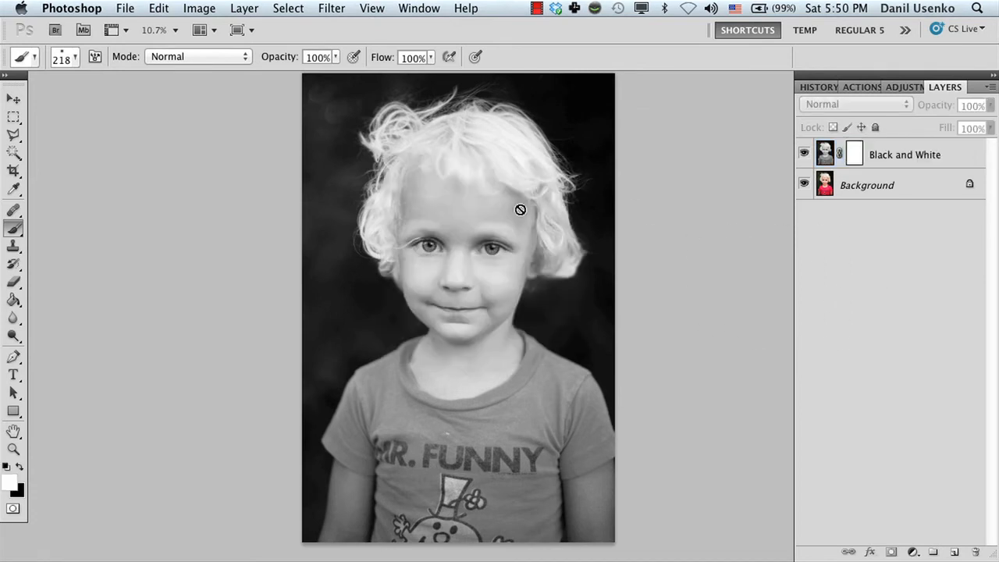
pyautogui.click(856, 153)
pyautogui.press('x')
pyautogui.moveTo(422, 117)
pyautogui.mouseDown()
pyautogui.moveTo(351, 161)
pyautogui.moveTo(379, 179)
pyautogui.moveTo(556, 192)
pyautogui.mouseUp()
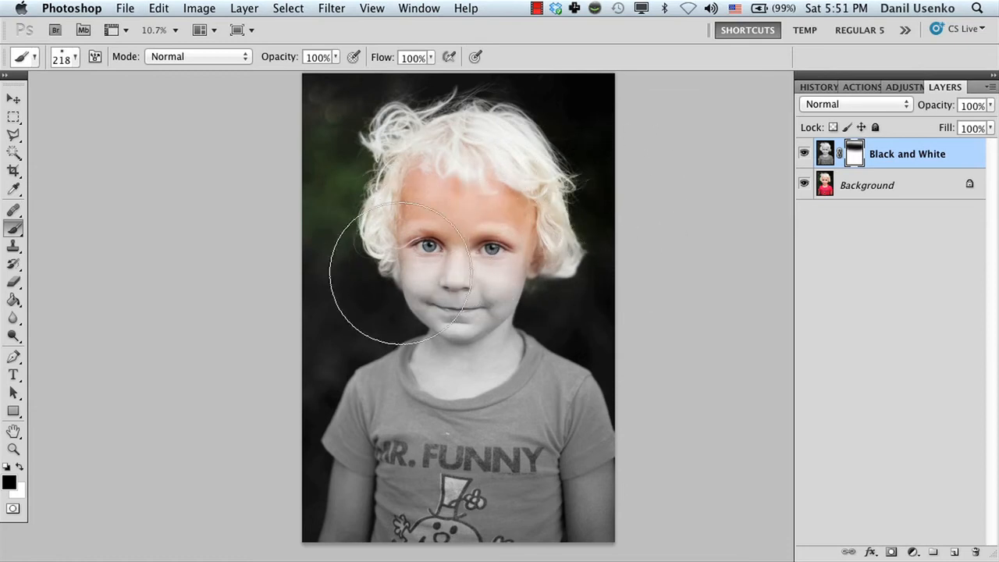
# Step: Paint black across the neck and shirt on the Black and White mask with a brush at 100% hardness
pyautogui.press('z')
pyautogui.moveTo(445, 270)
pyautogui.mouseDown()
pyautogui.moveTo(553, 265)
pyautogui.moveTo(522, 275)
pyautogui.moveTo(455, 388)
pyautogui.mouseUp()
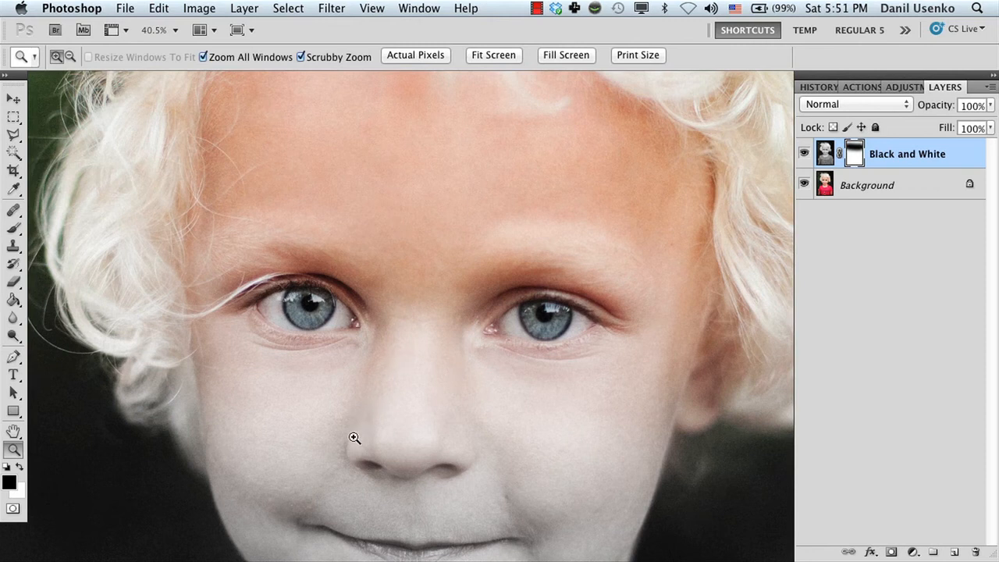
pyautogui.moveTo(435, 356); pyautogui.dragTo(336, 375)
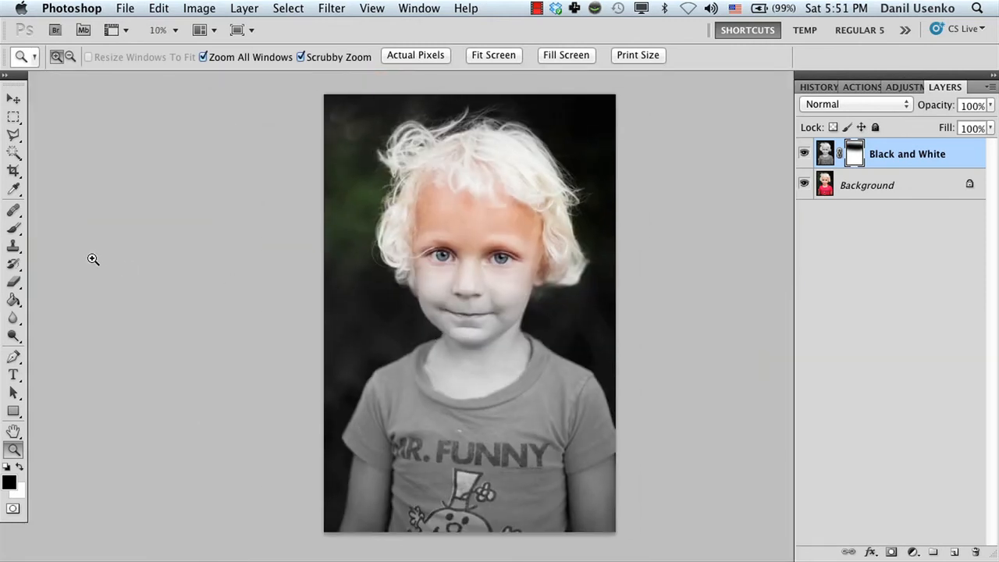
pyautogui.click(13, 228)
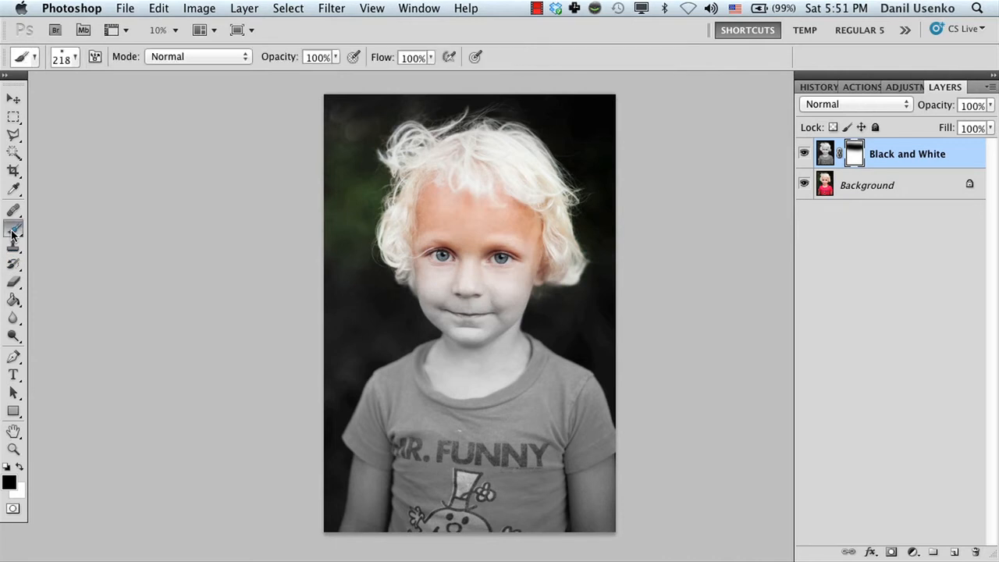
pyautogui.rightClick(442, 273)
pyautogui.click(545, 342)
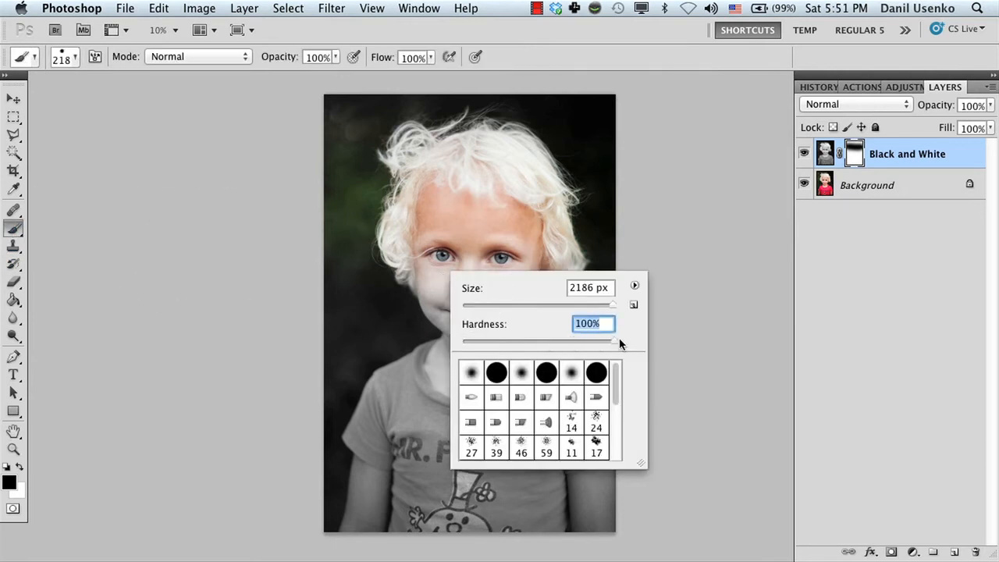
pyautogui.click(902, 362)
pyautogui.press('x')
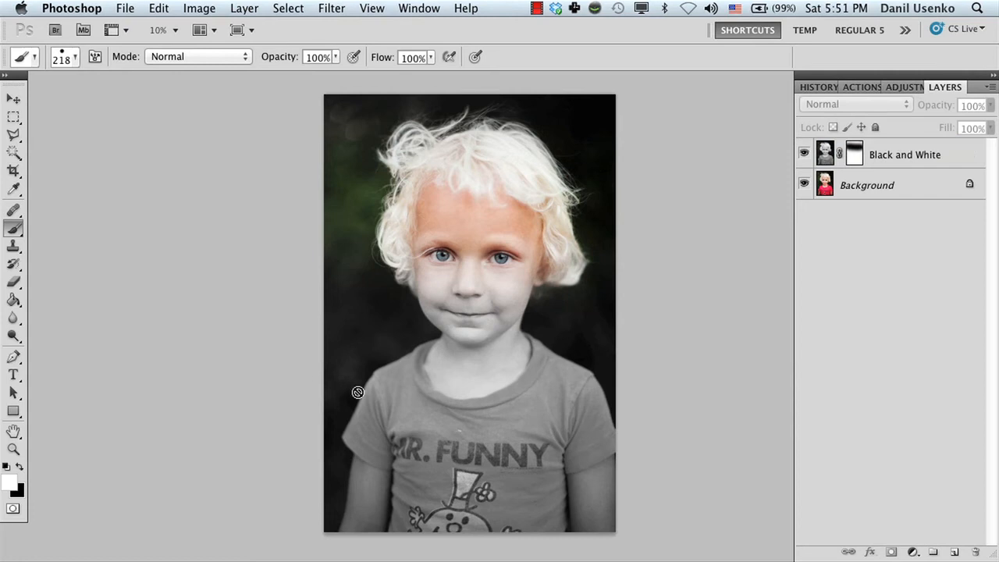
pyautogui.click(854, 154)
pyautogui.moveTo(357, 408)
pyautogui.mouseDown()
pyautogui.moveTo(629, 413)
pyautogui.moveTo(553, 364)
pyautogui.moveTo(604, 319)
pyautogui.moveTo(627, 320)
pyautogui.mouseUp()
# Step: Compare the hard mask edge across the chin and neck with the soft mask edge around the eyes at close range
pyautogui.press('z')
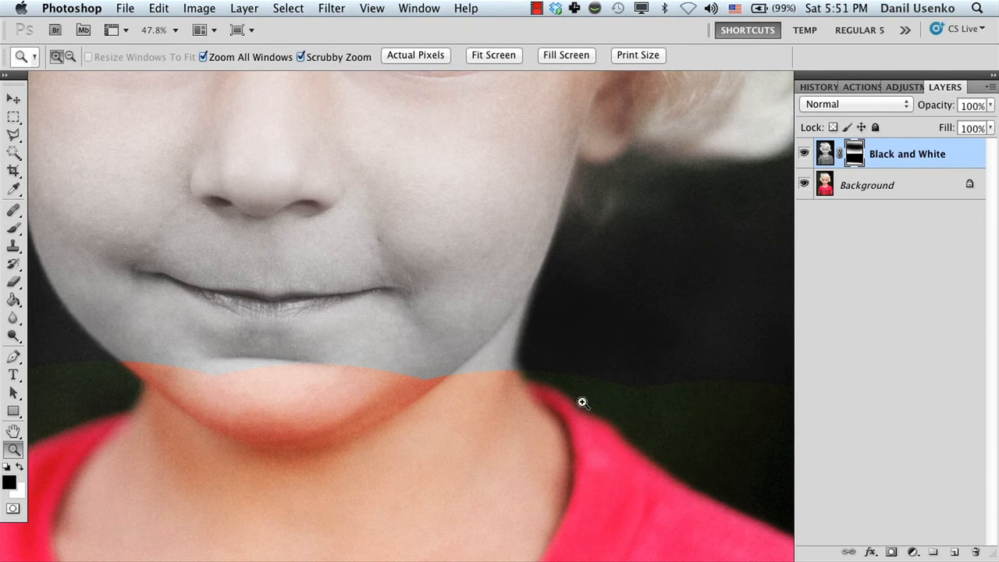
pyautogui.moveTo(609, 339); pyautogui.dragTo(545, 409)
pyautogui.moveTo(603, 401); pyautogui.dragTo(493, 391)
pyautogui.moveTo(470, 426); pyautogui.dragTo(544, 284)
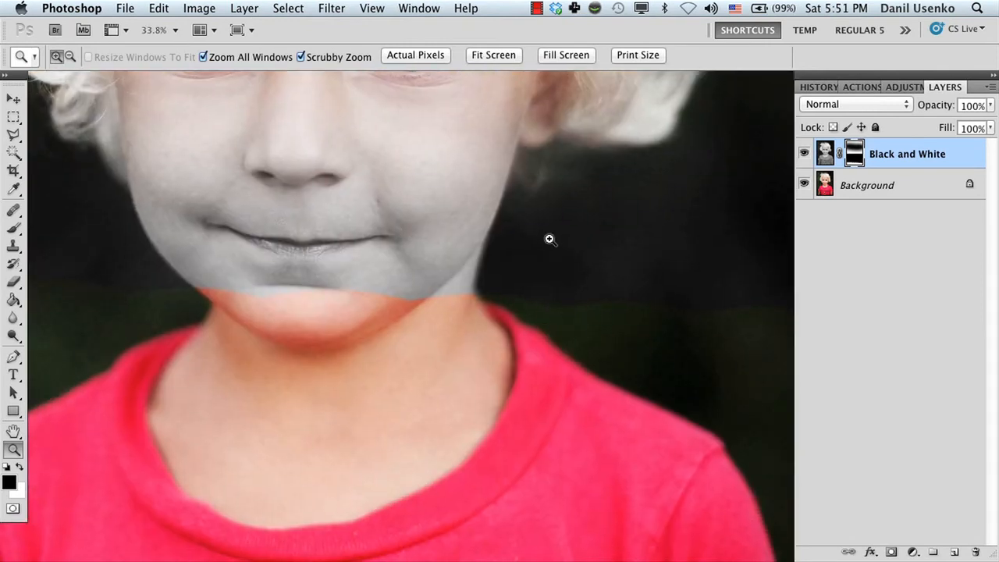
pyautogui.moveTo(525, 367); pyautogui.dragTo(442, 388)
pyautogui.moveTo(559, 370); pyautogui.dragTo(495, 362)
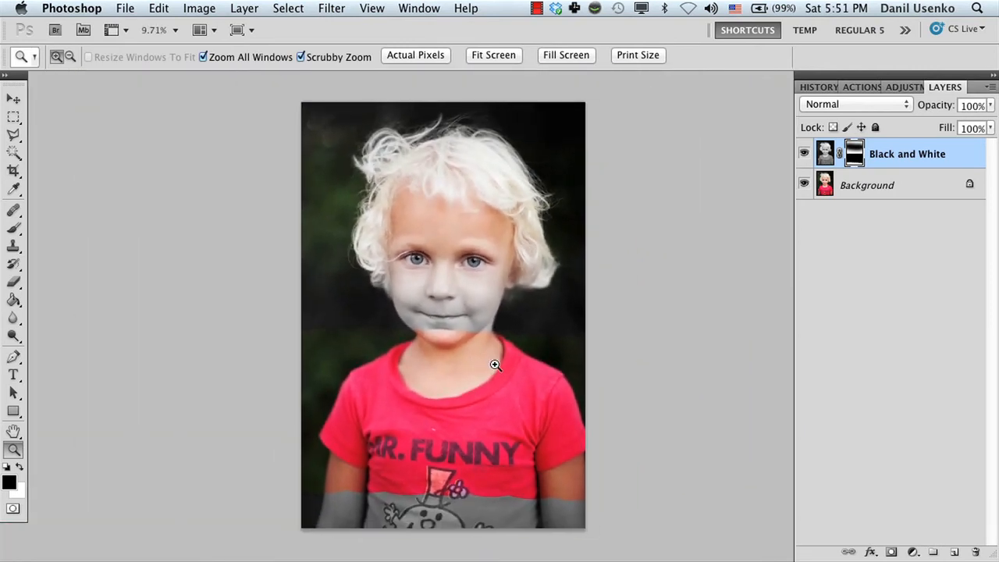
pyautogui.moveTo(484, 306); pyautogui.dragTo(539, 380)
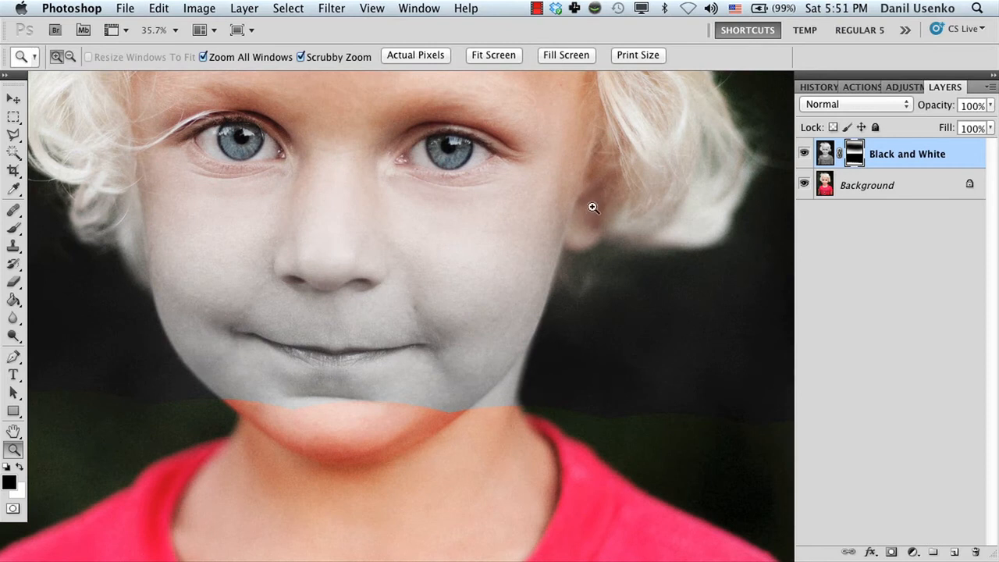
pyautogui.hscroll(3, 538, 386)
pyautogui.scroll(2, 538, 385)
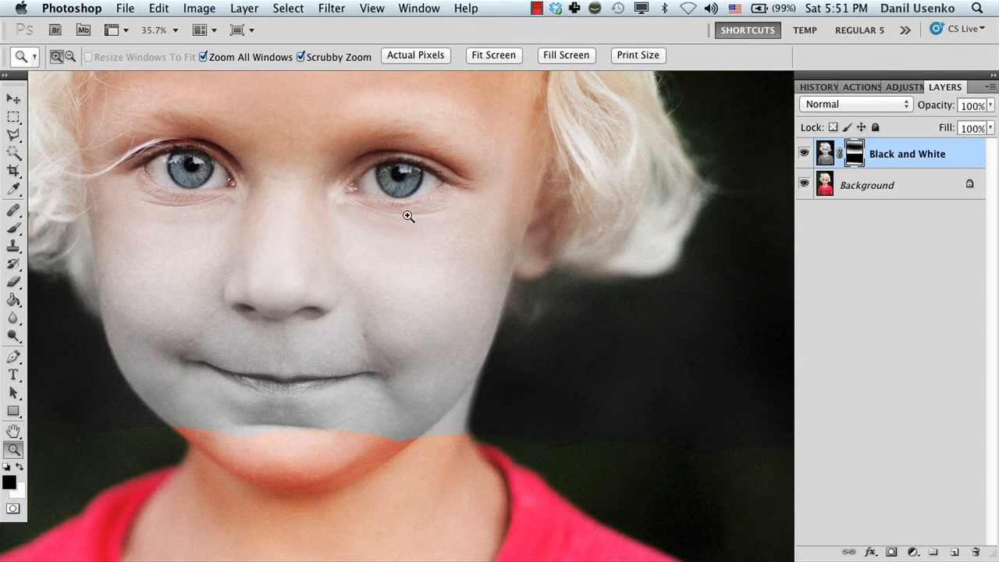
pyautogui.moveTo(404, 193); pyautogui.dragTo(469, 306)
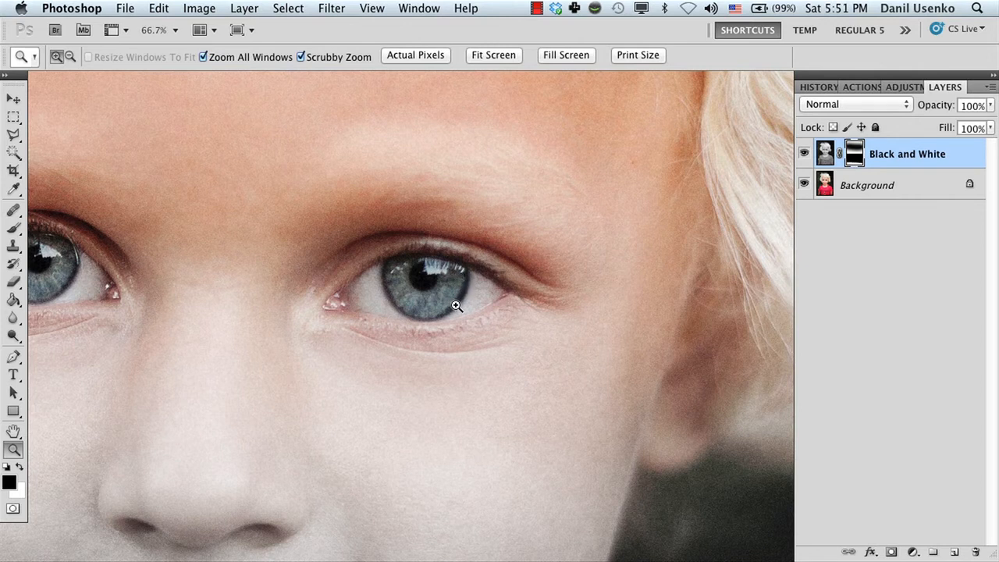
pyautogui.moveTo(484, 341); pyautogui.dragTo(425, 345)
pyautogui.moveTo(522, 503); pyautogui.dragTo(437, 286)
pyautogui.moveTo(556, 383); pyautogui.dragTo(498, 369)
pyautogui.moveTo(495, 372); pyautogui.dragTo(526, 365)
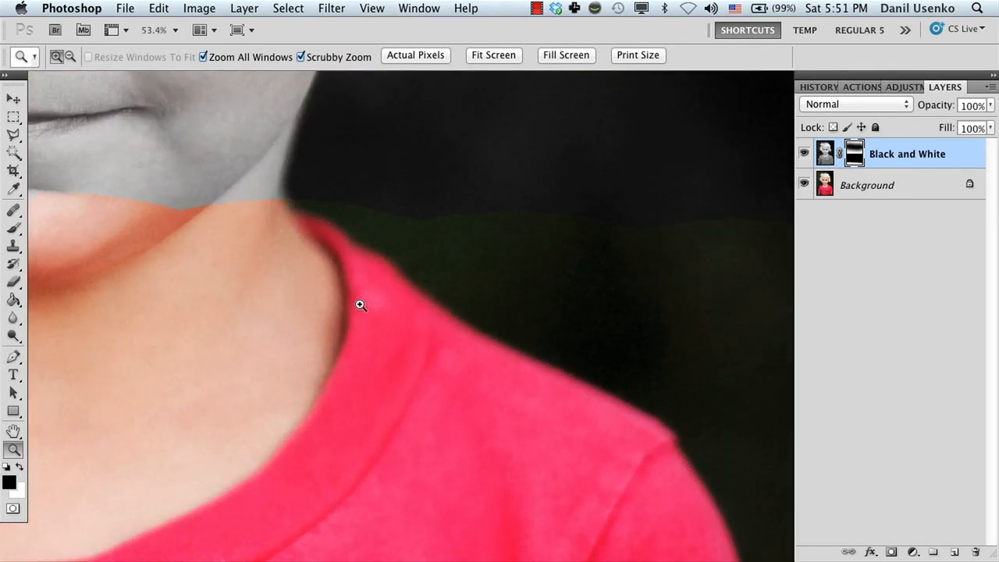
pyautogui.moveTo(435, 346); pyautogui.dragTo(463, 374)
pyautogui.moveTo(424, 330); pyautogui.dragTo(411, 328)
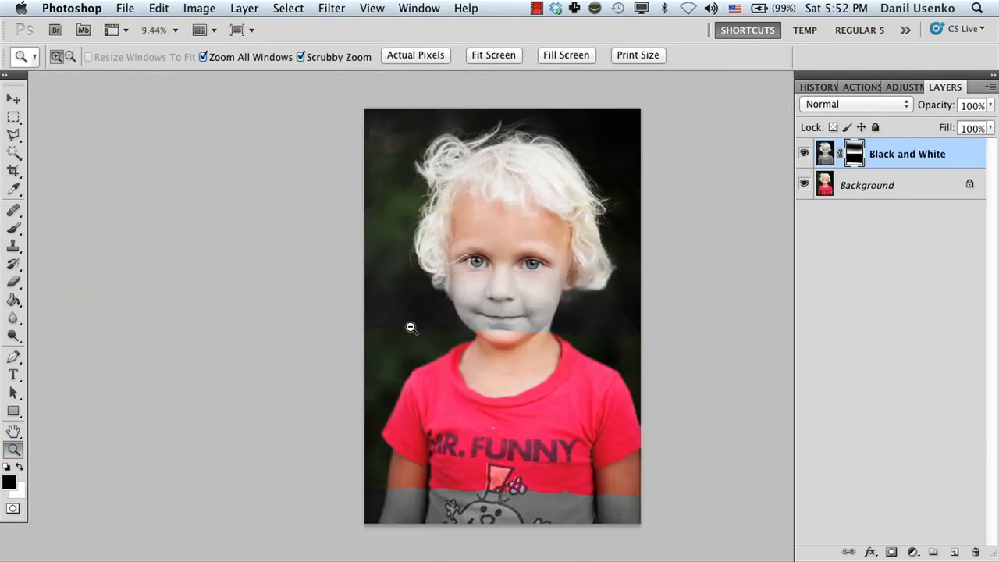
pyautogui.moveTo(525, 333); pyautogui.dragTo(452, 335)
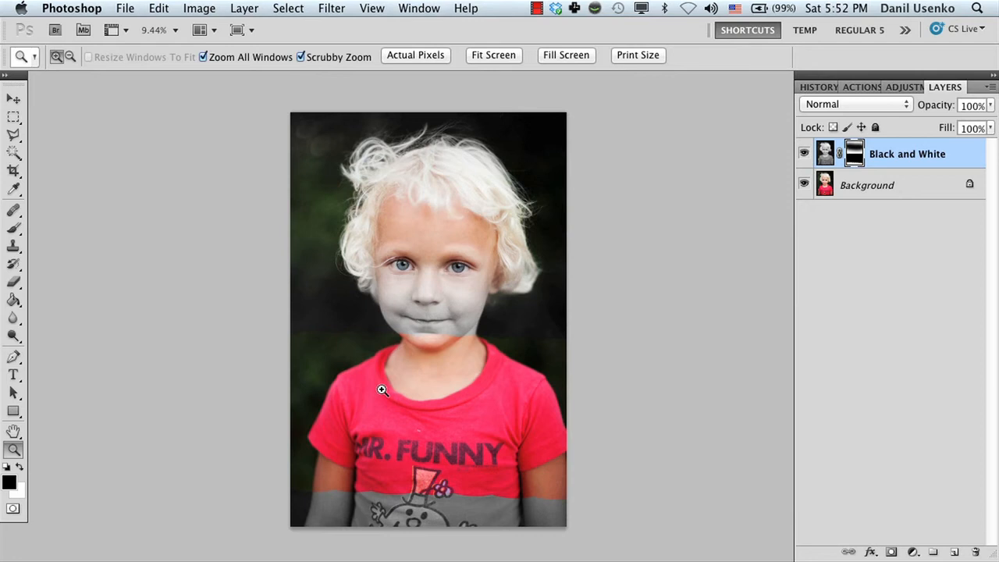
# Step: Delete the Black and White layer so that only the Background layer remains
pyautogui.click(17, 119)
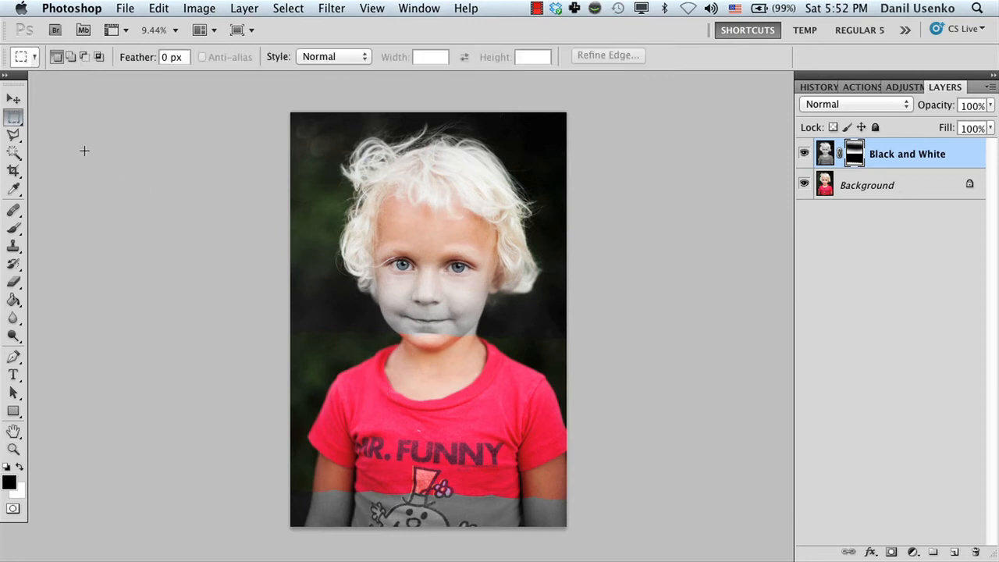
pyautogui.click(205, 8)
pyautogui.click(209, 18)
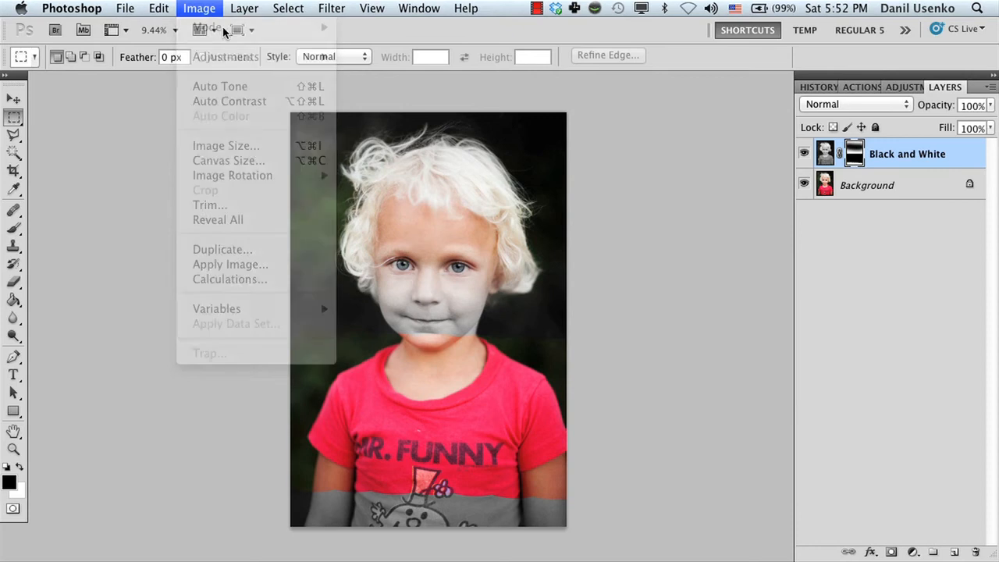
pyautogui.rightClick(880, 159)
pyautogui.click(825, 233)
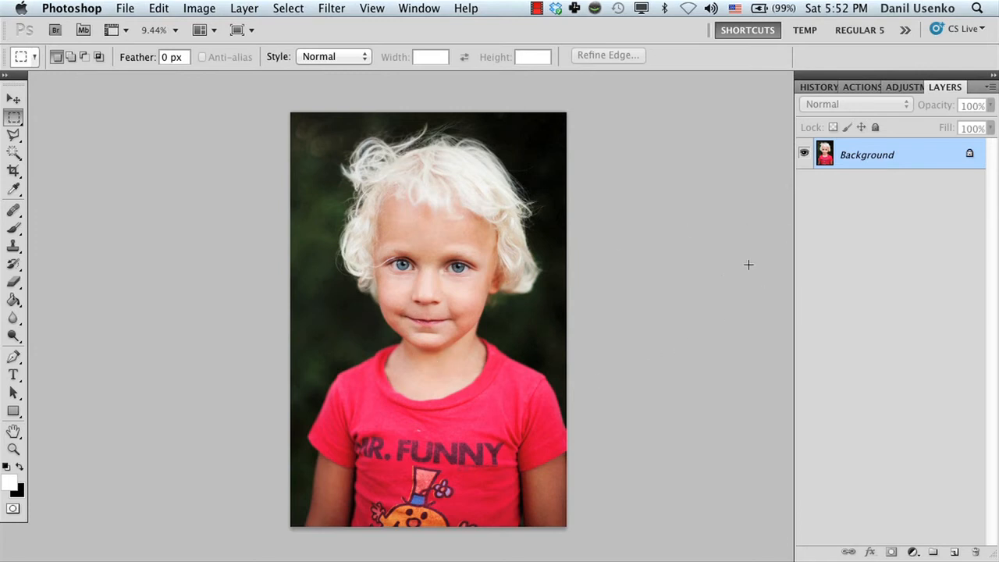
# Step: Duplicate the Background layer as Background copy and delete that copy
pyautogui.rightClick(851, 184)
pyautogui.click(847, 185)
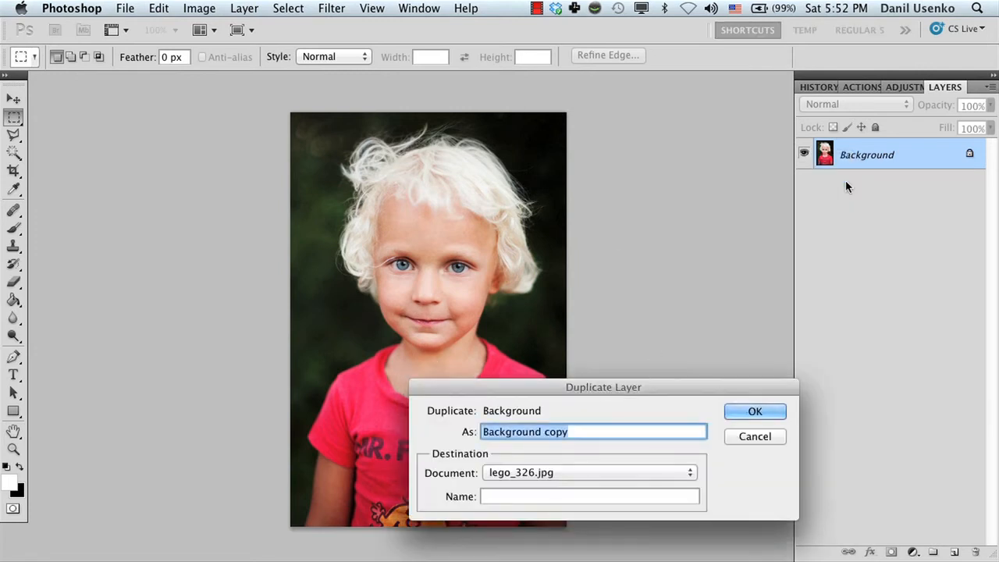
pyautogui.click(737, 414)
pyautogui.click(198, 10)
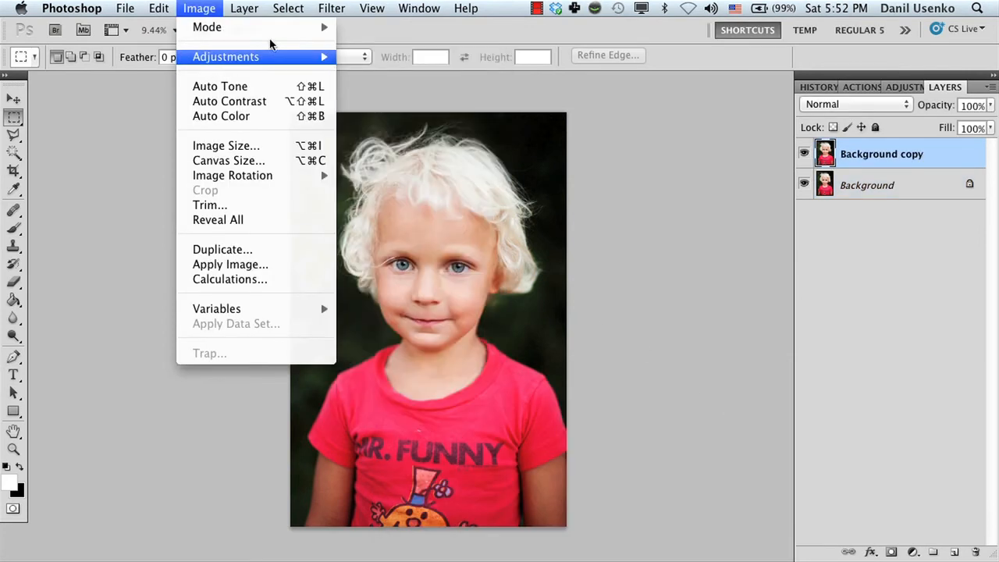
pyautogui.click(203, 6)
pyautogui.rightClick(847, 156)
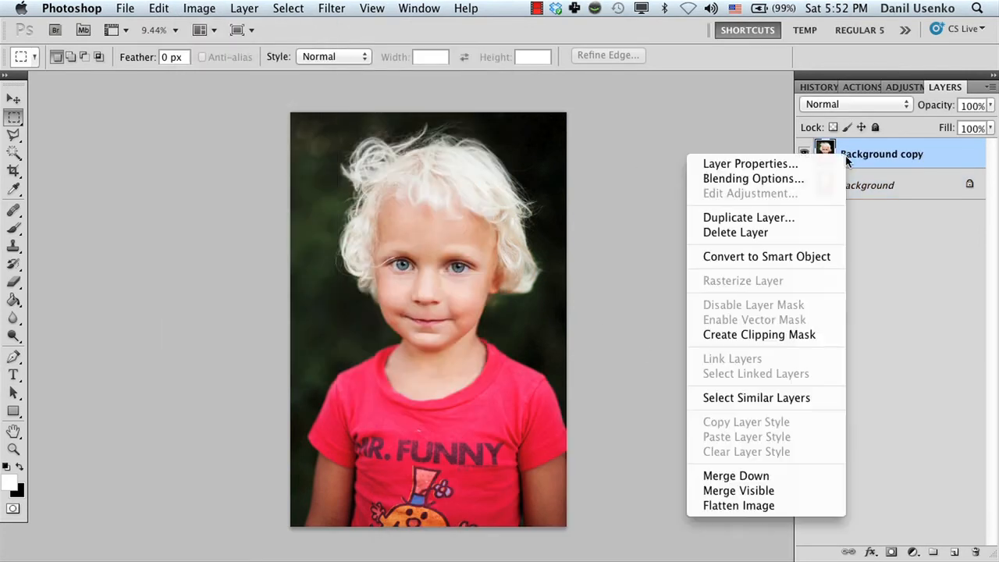
pyautogui.click(796, 231)
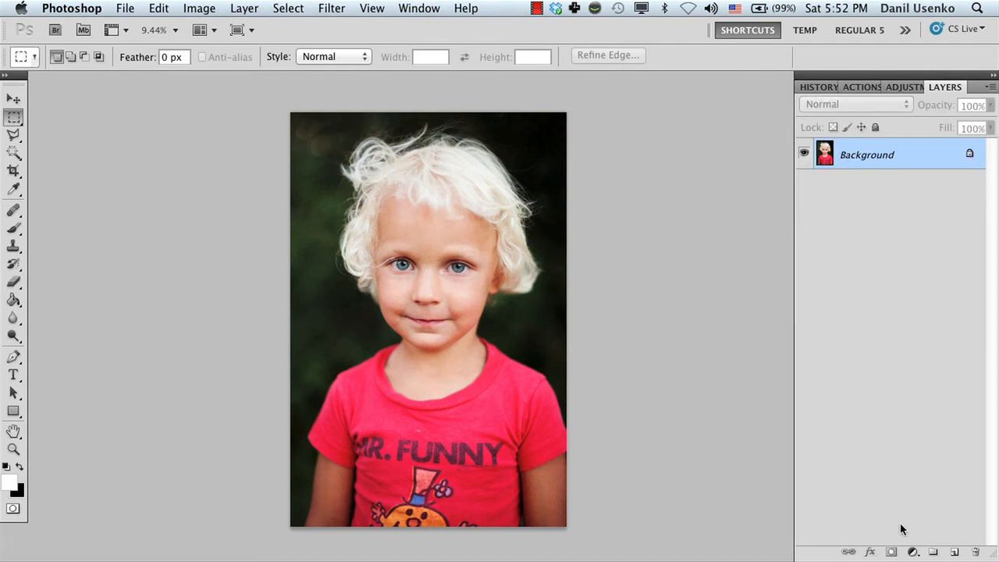
# Step: Add a Hue/Saturation adjustment layer above the Background layer and lower its saturation to the minimum
pyautogui.click(913, 552)
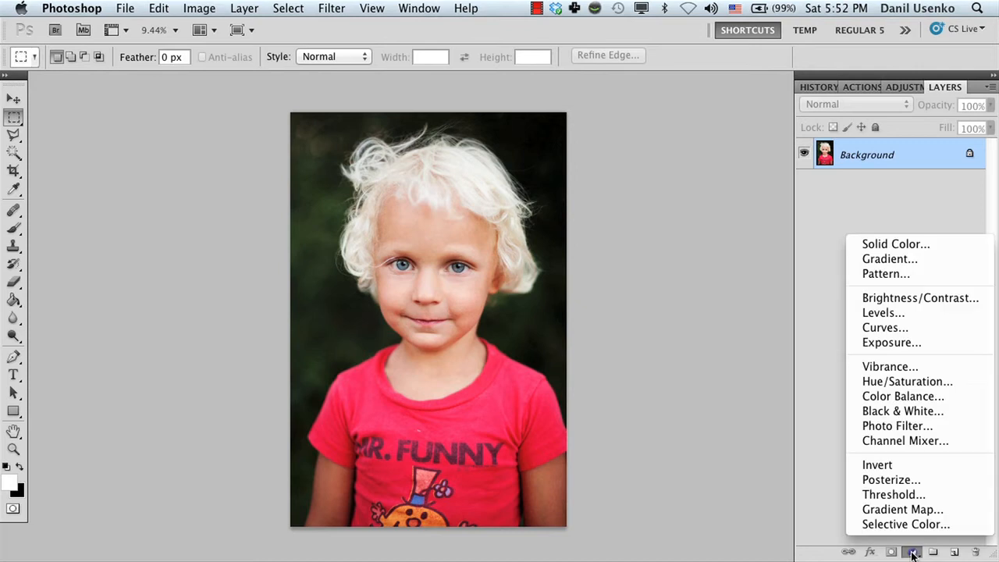
pyautogui.click(917, 383)
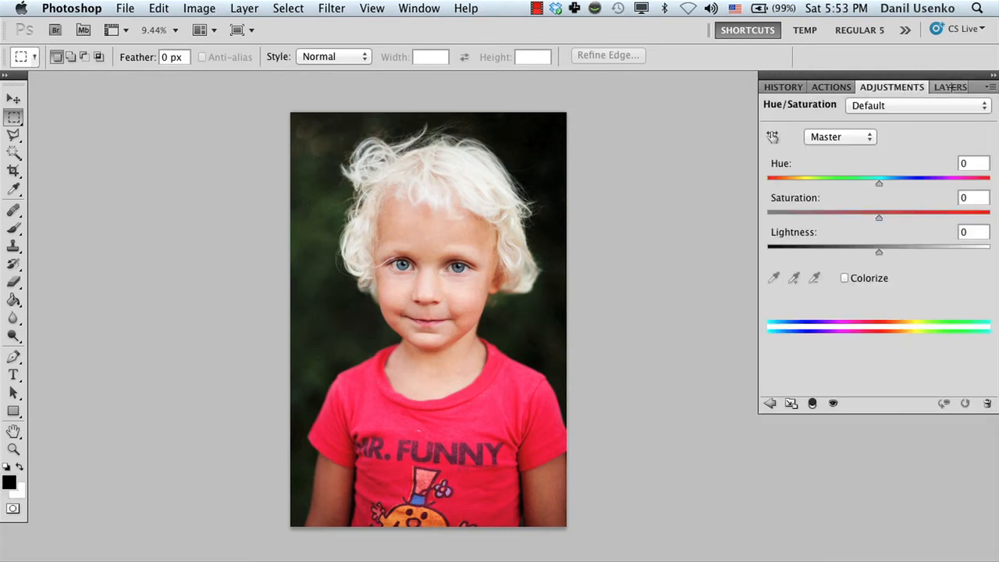
pyautogui.click(951, 89)
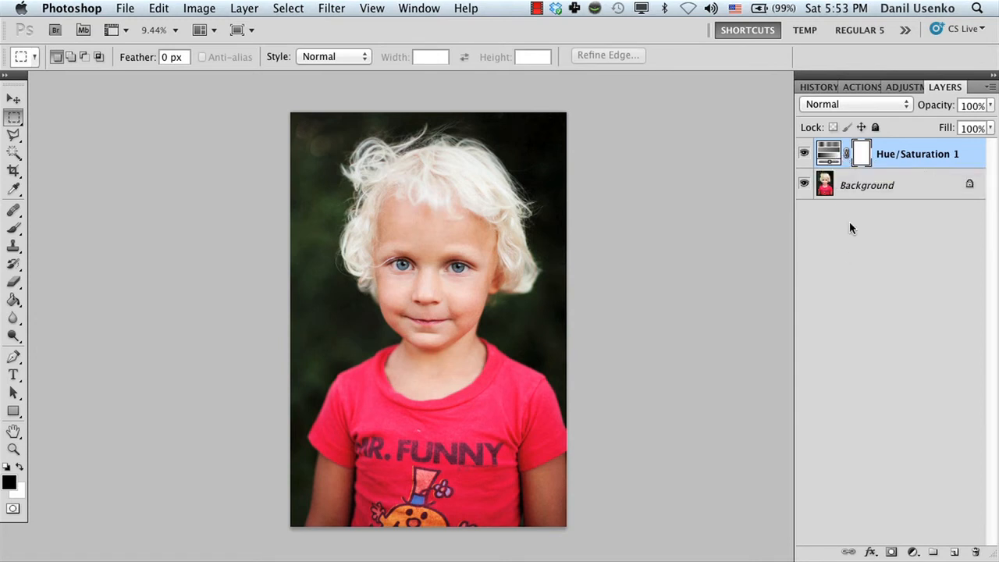
pyautogui.click(904, 86)
pyautogui.moveTo(878, 217); pyautogui.dragTo(764, 221)
pyautogui.click(948, 87)
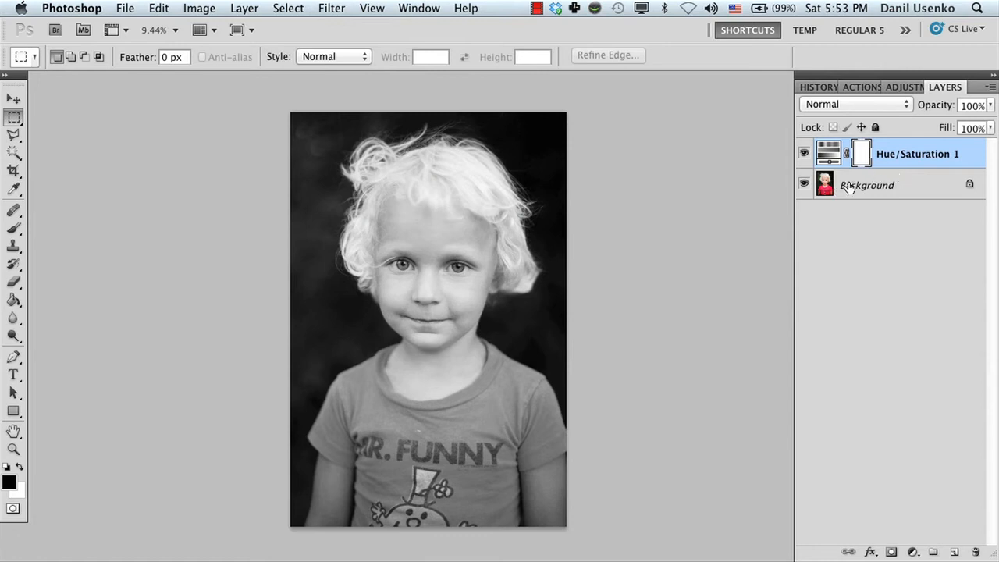
# Step: Toggle the Hue/Saturation layer's visibility repeatedly to compare the photo with and without the adjustment
pyautogui.click(805, 154)
pyautogui.click(804, 154)
pyautogui.click(805, 154)
pyautogui.click(805, 154)
pyautogui.click(805, 154)
pyautogui.click(805, 154)
pyautogui.click(805, 154)
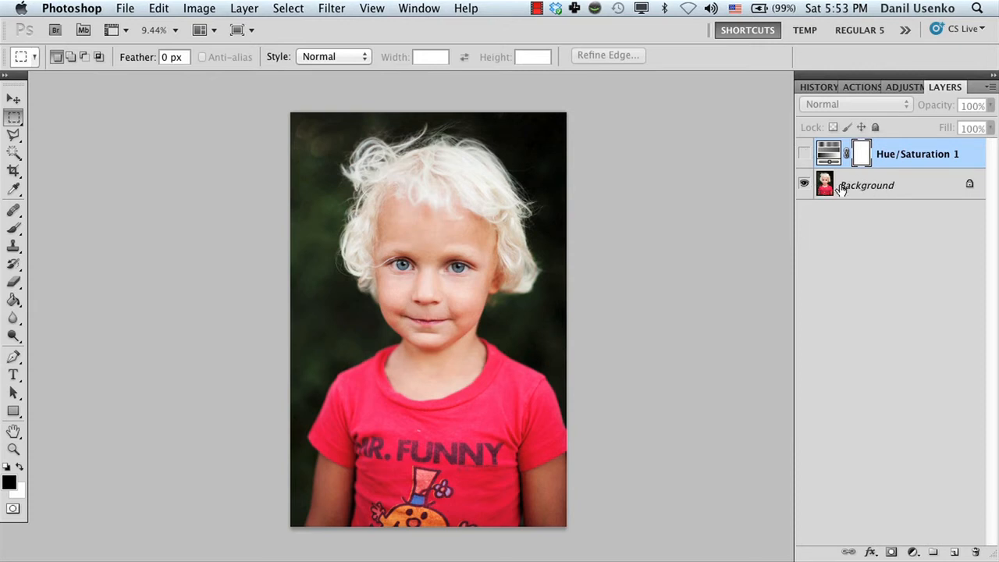
pyautogui.click(806, 156)
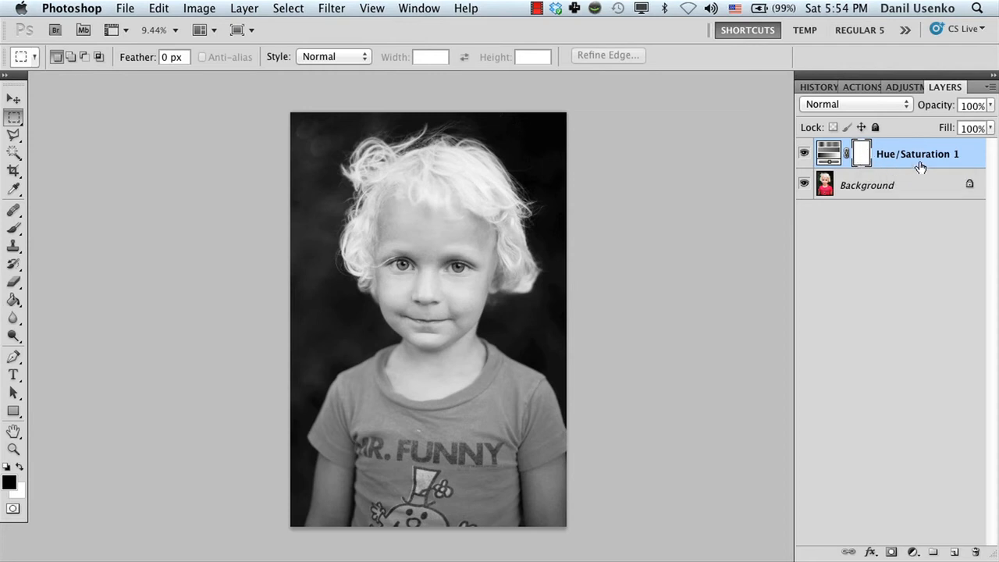
# Step: Paint black over the shirt, neck and lower face on the Hue/Saturation layer's mask with the hard brush at 100% opacity
pyautogui.press('b')
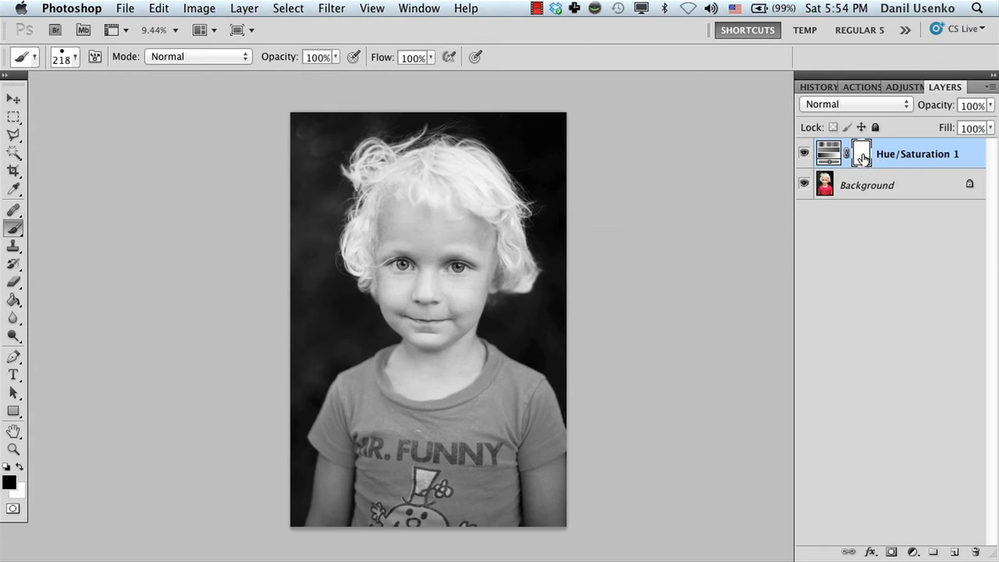
pyautogui.moveTo(531, 376)
pyautogui.mouseDown()
pyautogui.moveTo(382, 488)
pyautogui.moveTo(351, 446)
pyautogui.moveTo(457, 330)
pyautogui.moveTo(491, 556)
pyautogui.mouseUp()
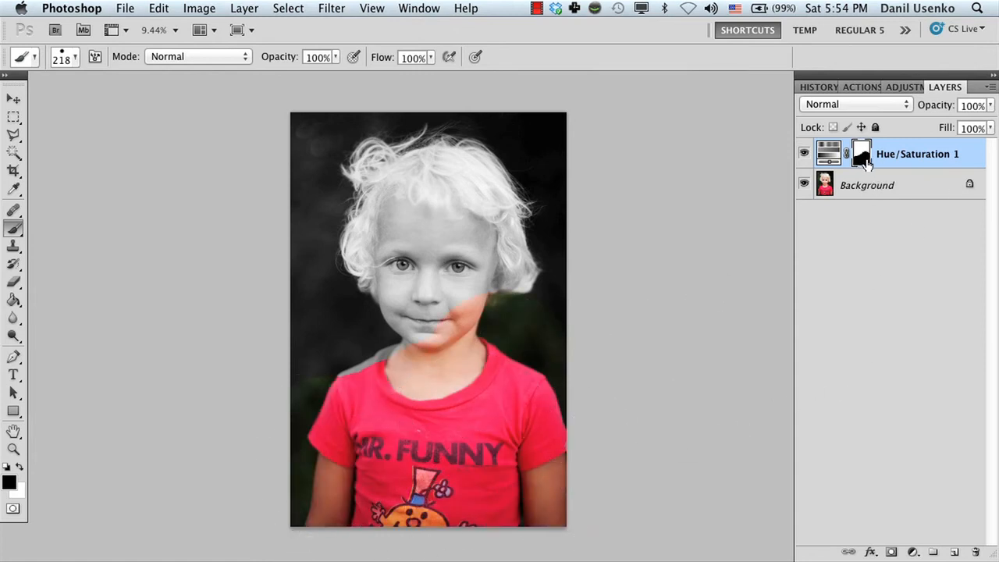
# Step: Rename the Hue/Saturation layer as Black and white, and delete that layer
pyautogui.press('x')
pyautogui.doubleClick(908, 155)
pyautogui.write('Black and white')
pyautogui.press('Return')
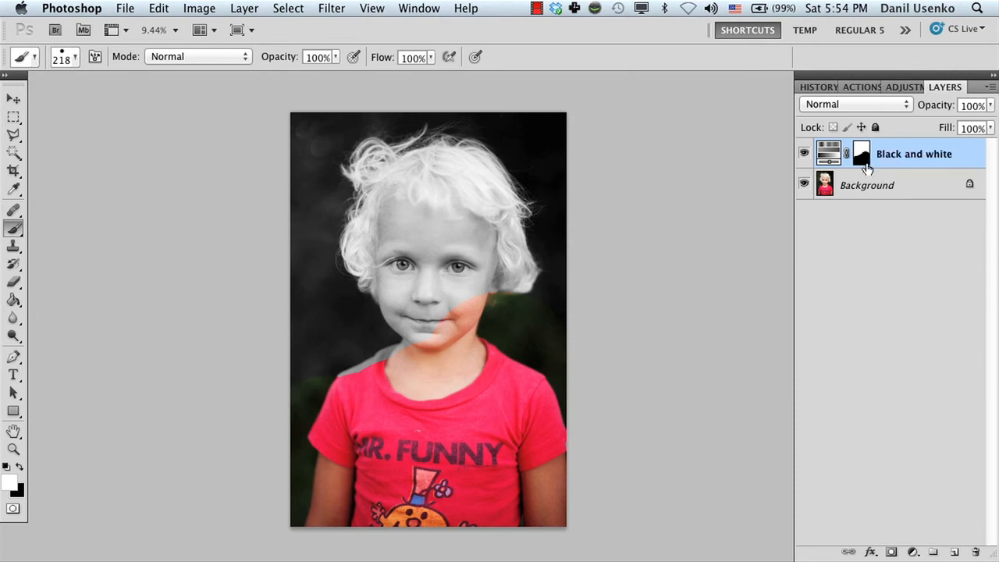
pyautogui.click(864, 163)
pyautogui.press('x')
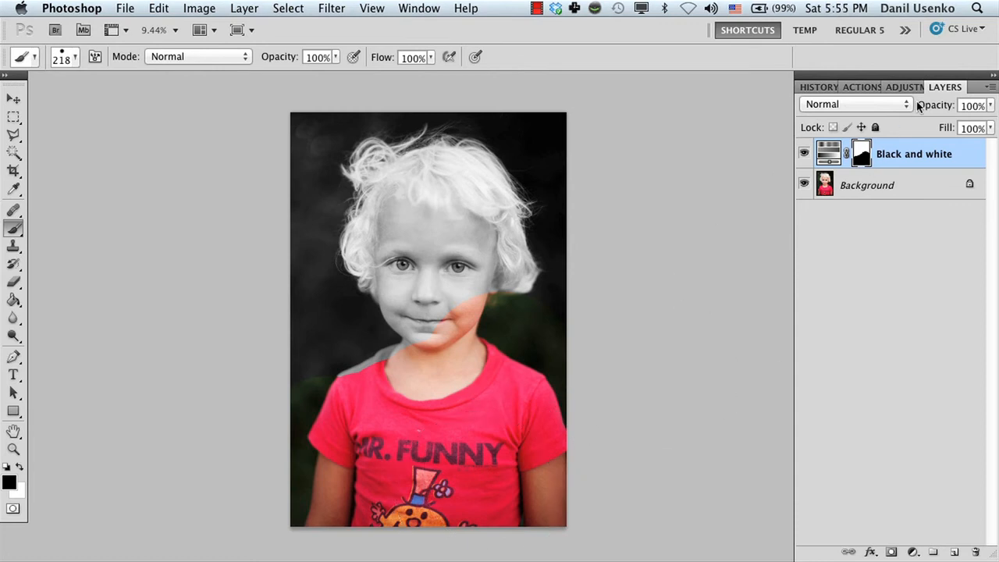
pyautogui.rightClick(900, 158)
pyautogui.click(840, 233)
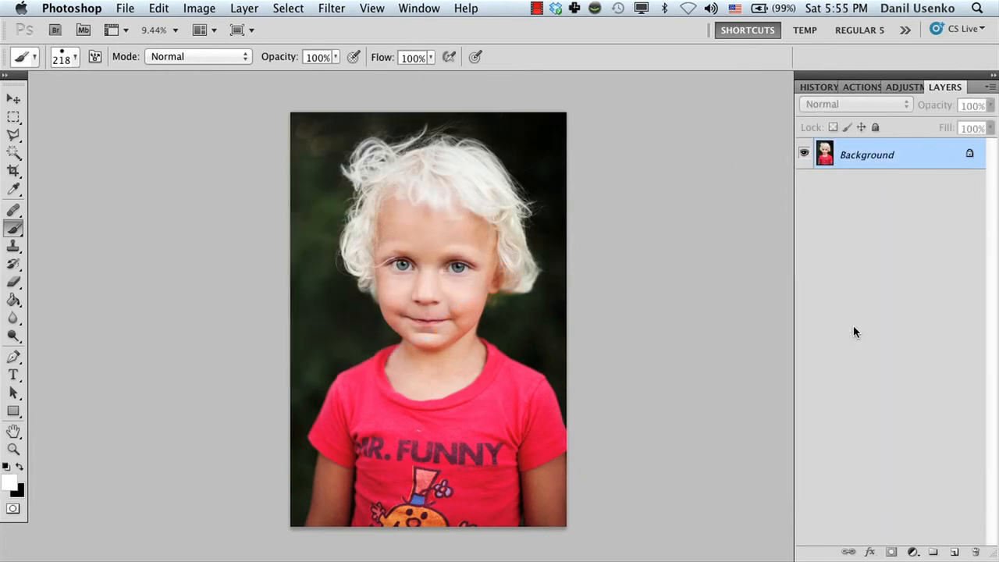
# Step: Add a Brightness/Contrast adjustment layer above the Background layer and set its contrast to 85
pyautogui.click(914, 552)
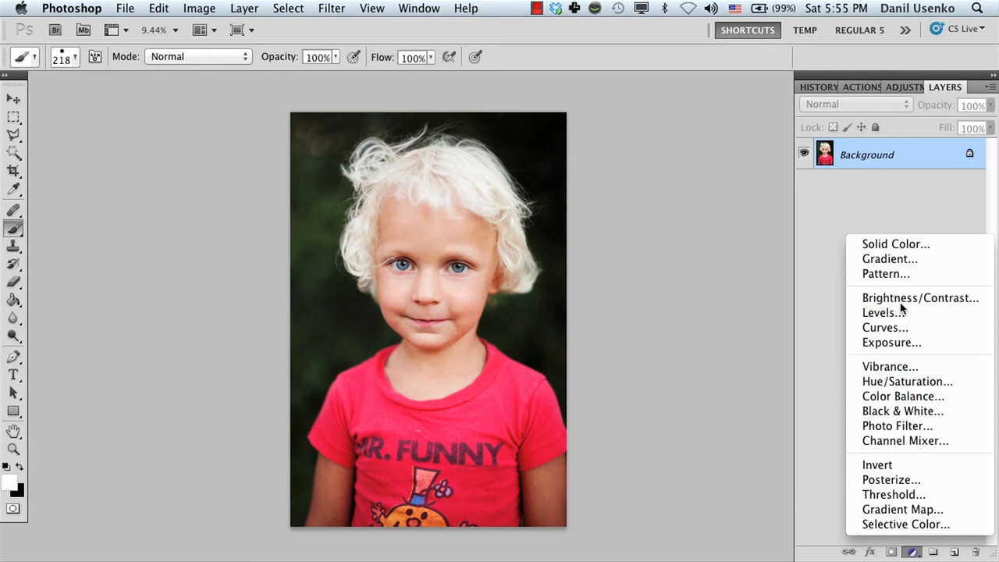
pyautogui.click(878, 298)
pyautogui.moveTo(882, 191); pyautogui.dragTo(973, 195)
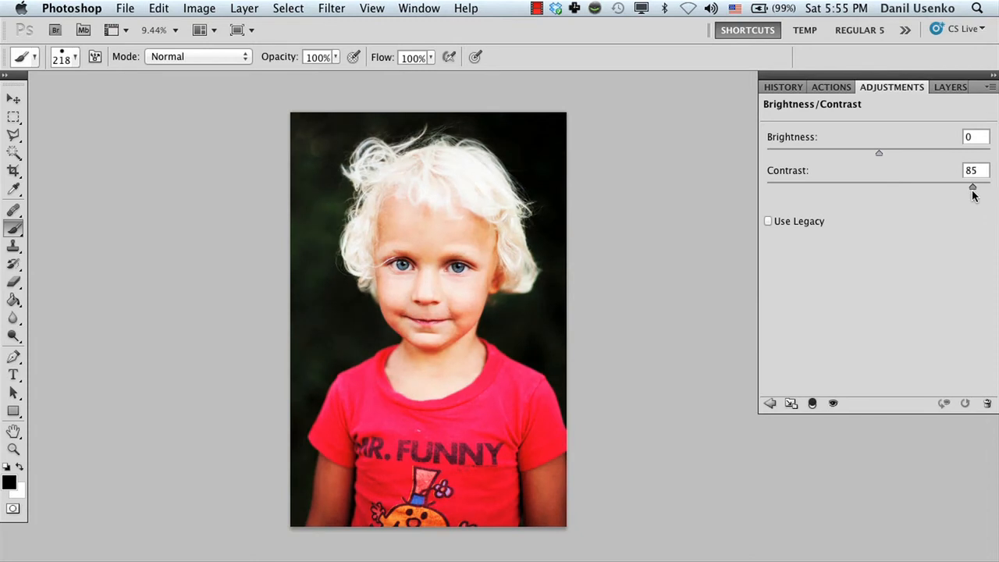
pyautogui.click(952, 85)
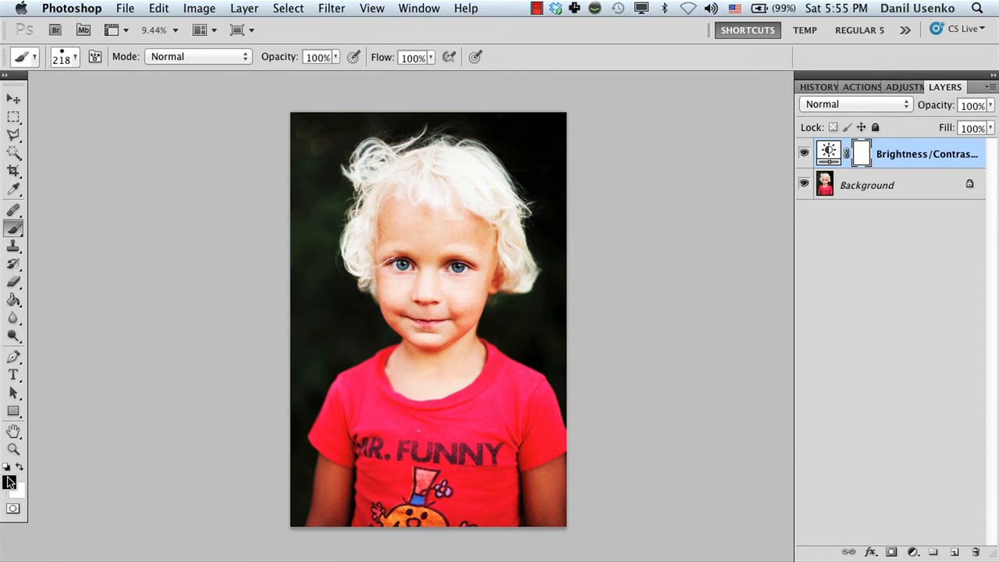
# Step: Soften the brush to 0% hardness and paint black over the shirt and arms on the Brightness/Contrast layer's mask
pyautogui.rightClick(458, 354)
pyautogui.moveTo(485, 422); pyautogui.dragTo(465, 426)
pyautogui.click(821, 402)
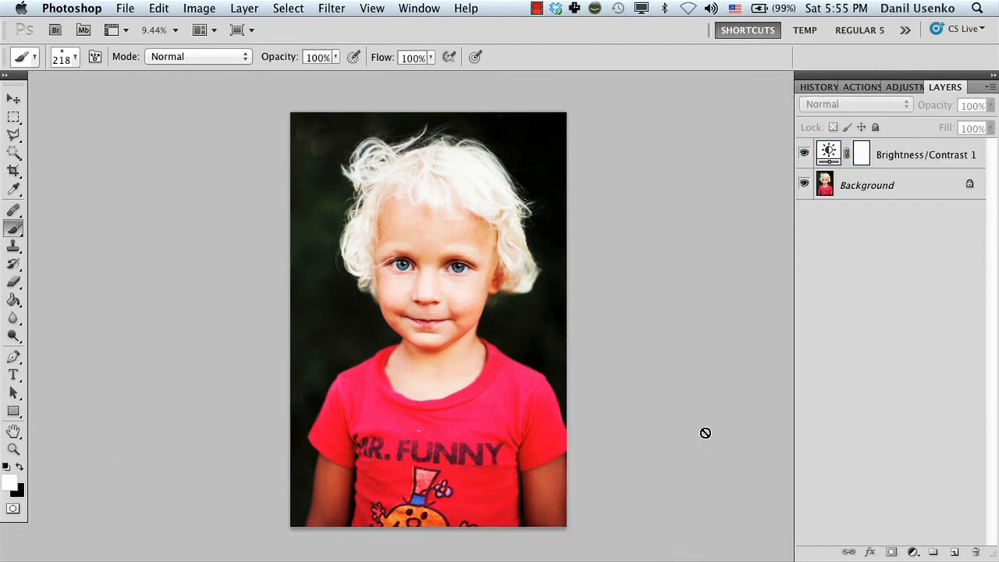
pyautogui.click(862, 159)
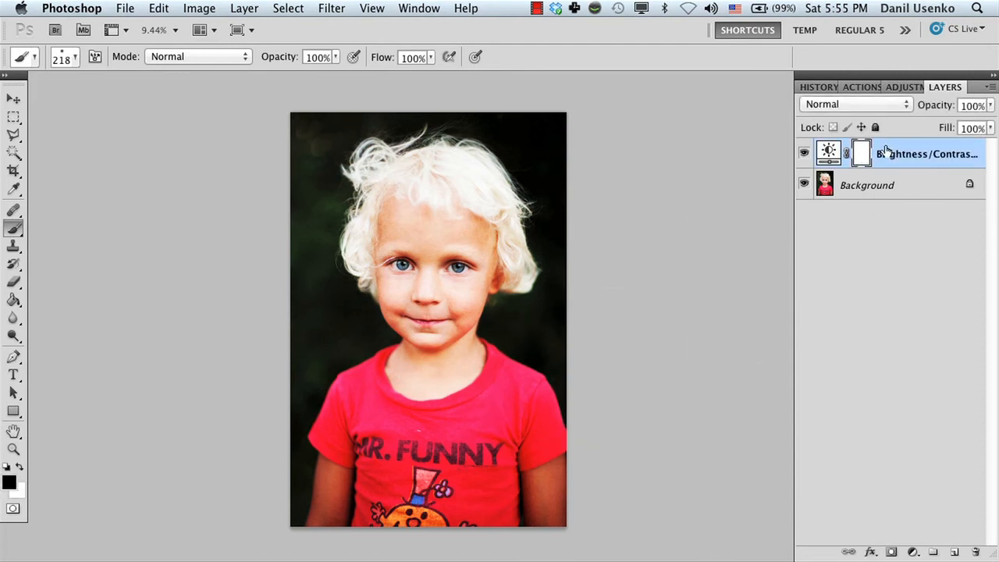
pyautogui.moveTo(453, 478)
pyautogui.mouseDown()
pyautogui.moveTo(424, 502)
pyautogui.moveTo(328, 468)
pyautogui.moveTo(312, 406)
pyautogui.moveTo(370, 467)
pyautogui.moveTo(546, 477)
pyautogui.moveTo(512, 492)
pyautogui.moveTo(343, 515)
pyautogui.moveTo(322, 499)
pyautogui.mouseUp()
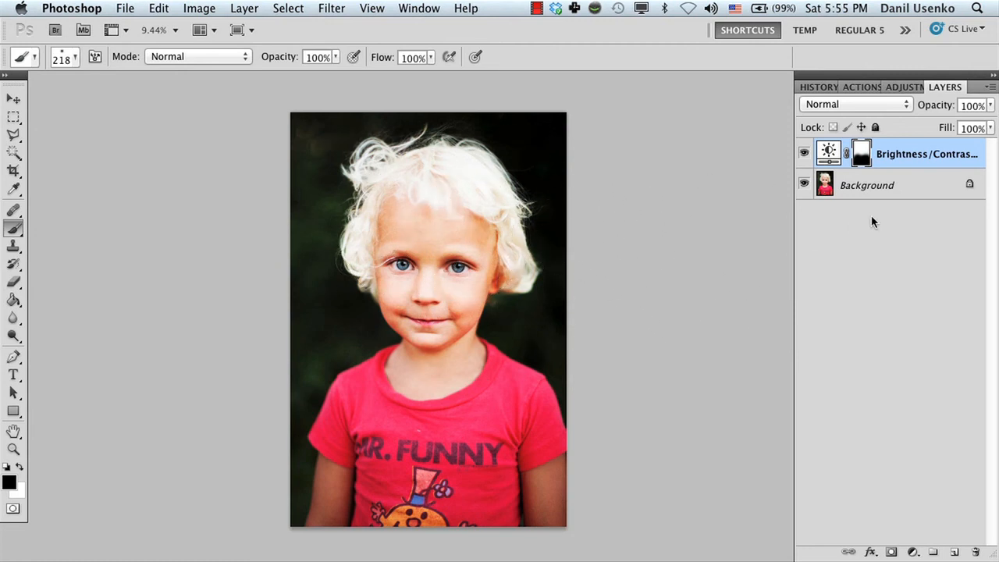
# Step: Toggle the Brightness/Contrast layer's visibility repeatedly to compare the masked contrast effect with the original photo
pyautogui.click(804, 155)
pyautogui.click(803, 154)
pyautogui.click(804, 154)
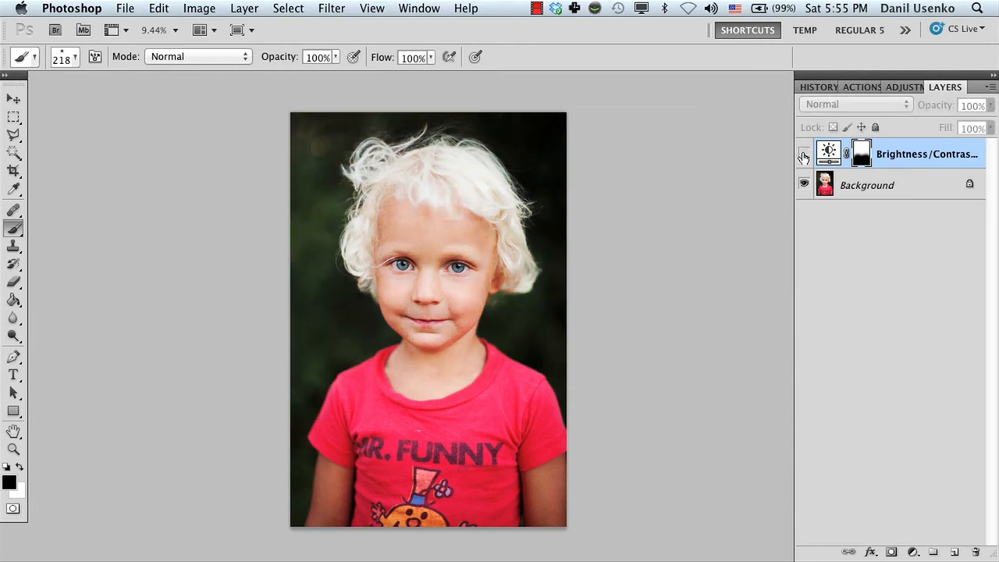
pyautogui.click(804, 155)
pyautogui.click(804, 154)
pyautogui.click(804, 155)
pyautogui.click(804, 155)
pyautogui.click(803, 155)
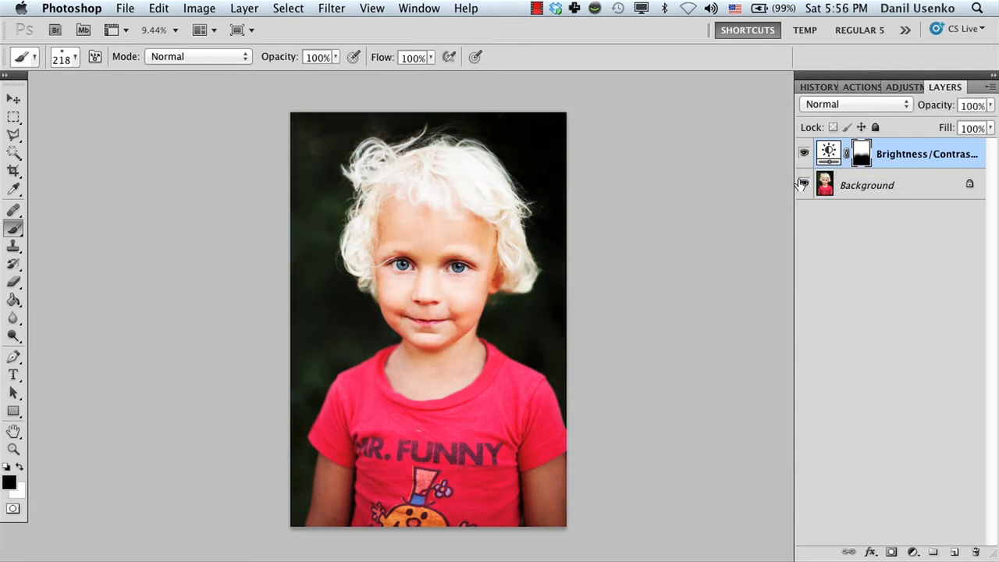
# Step: Delete the Brightness/Contrast adjustment layer
pyautogui.rightClick(885, 160)
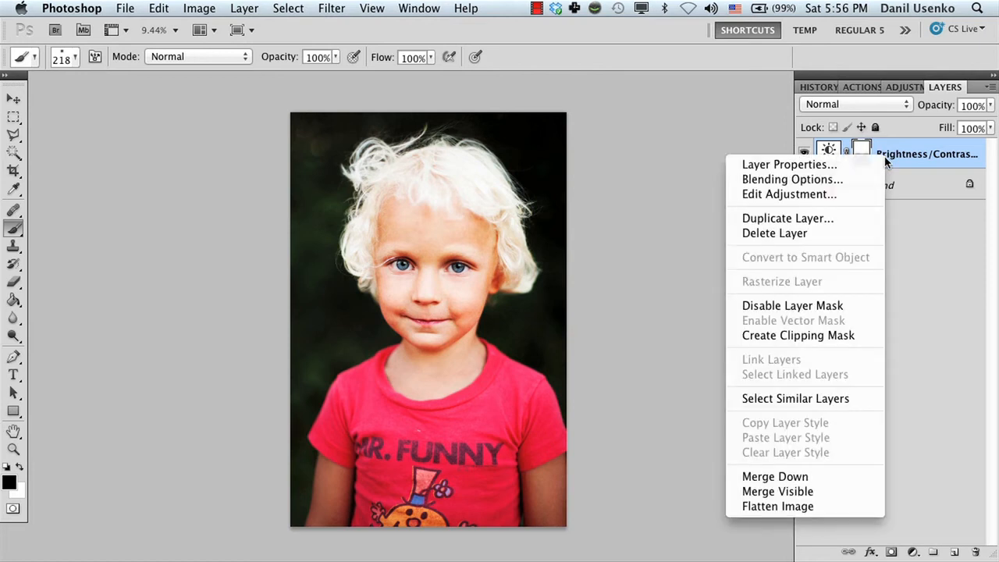
pyautogui.click(849, 230)
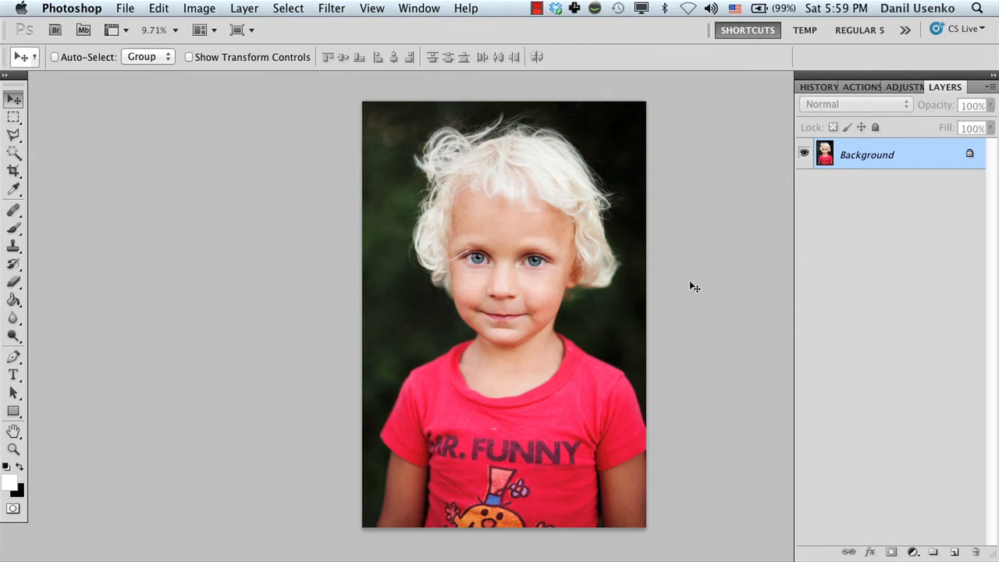
# Step: Add a Brightness/Contrast adjustment layer above the Background layer and raise its brightness to lighten the face
pyautogui.press('z')
pyautogui.moveTo(519, 257); pyautogui.dragTo(493, 161)
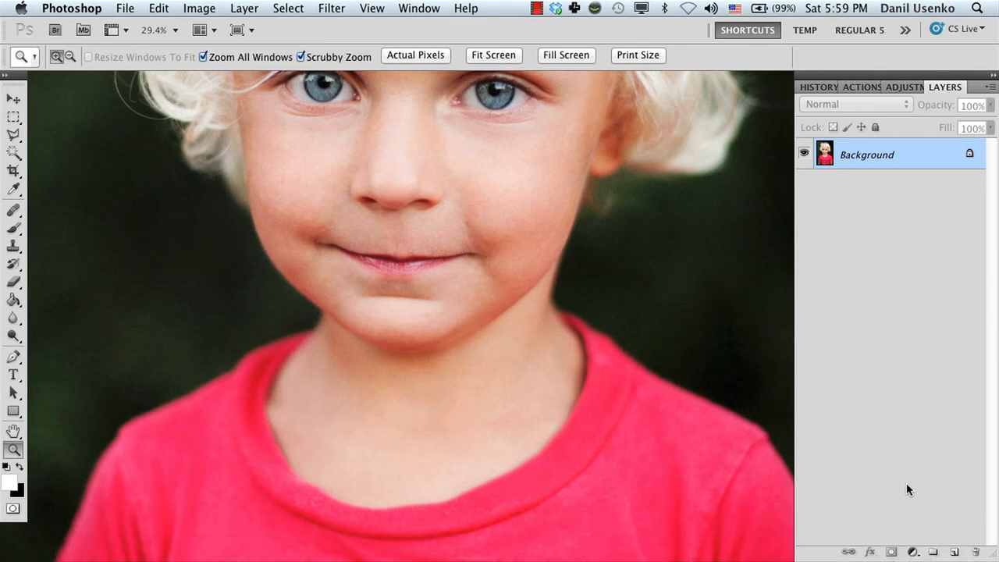
pyautogui.click(914, 552)
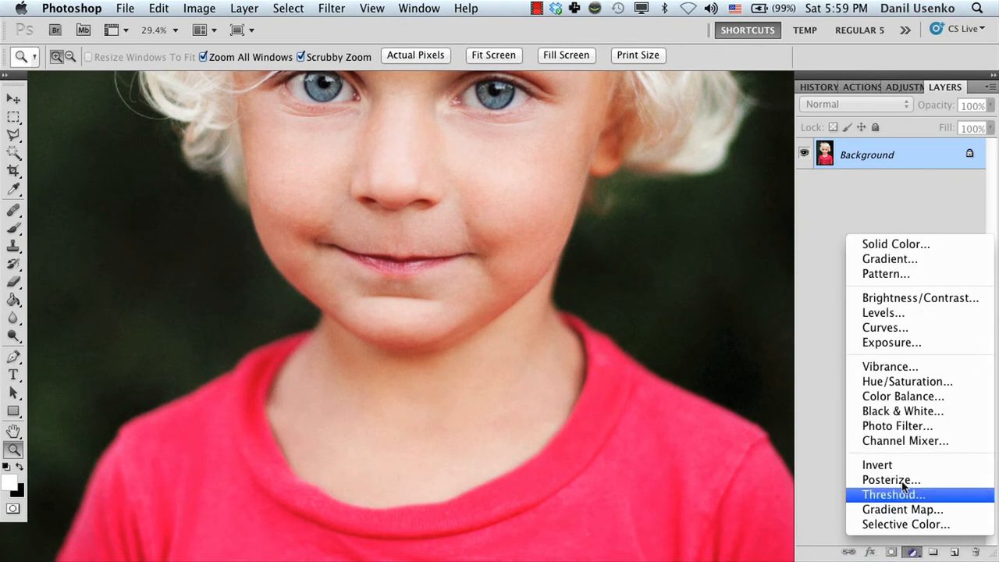
pyautogui.click(901, 300)
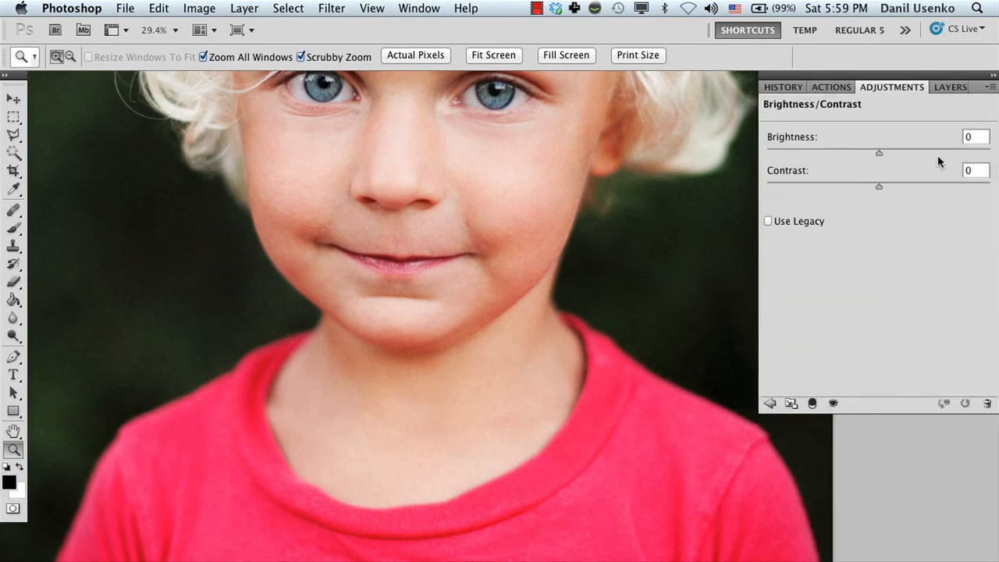
pyautogui.moveTo(880, 156); pyautogui.dragTo(909, 156)
pyautogui.click(950, 88)
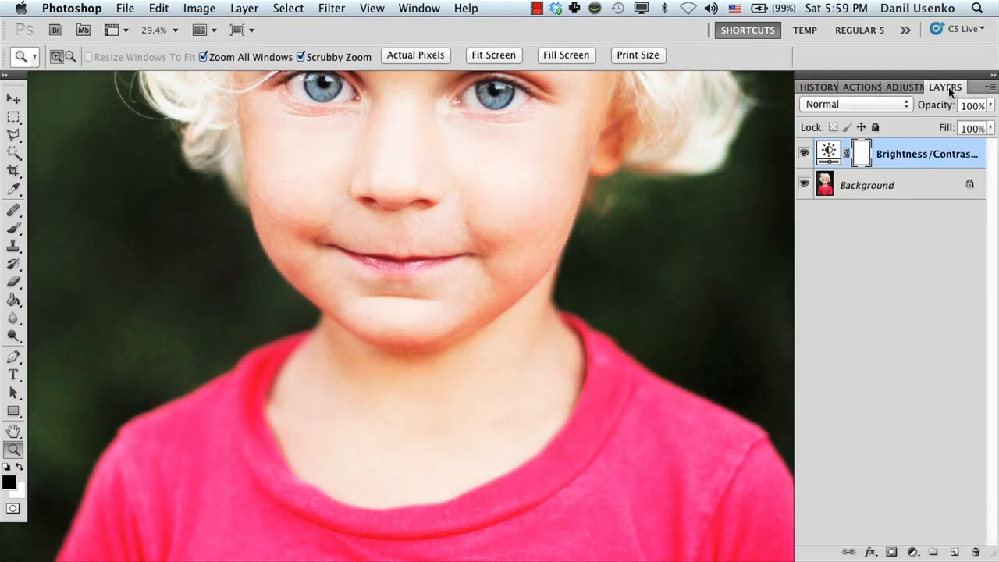
# Step: Fill the Brightness/Contrast layer's mask with black using the Paint Bucket
pyautogui.moveTo(483, 238); pyautogui.dragTo(430, 256)
pyautogui.moveTo(493, 206); pyautogui.dragTo(480, 236)
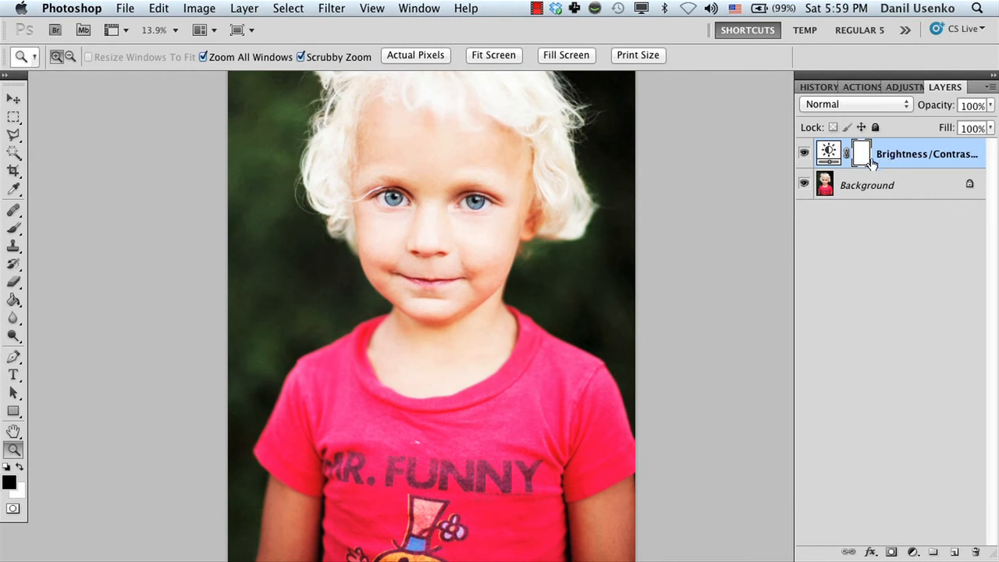
pyautogui.click(13, 300)
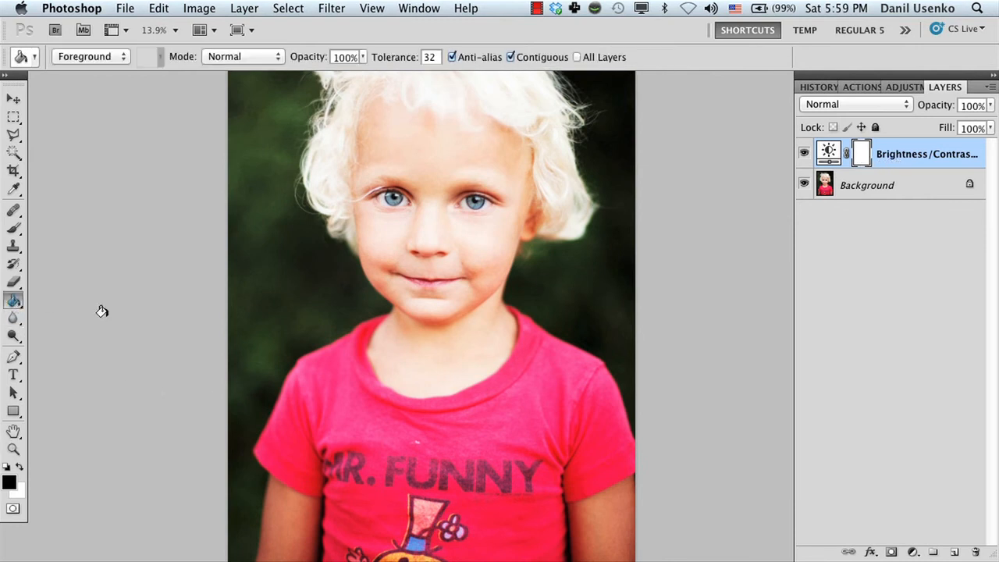
pyautogui.click(414, 285)
# Step: Set up a white Brush with 0% hardness and a size of 96 px for the Brightness/Contrast layer's mask
pyautogui.click(14, 449)
pyautogui.moveTo(430, 336); pyautogui.dragTo(473, 335)
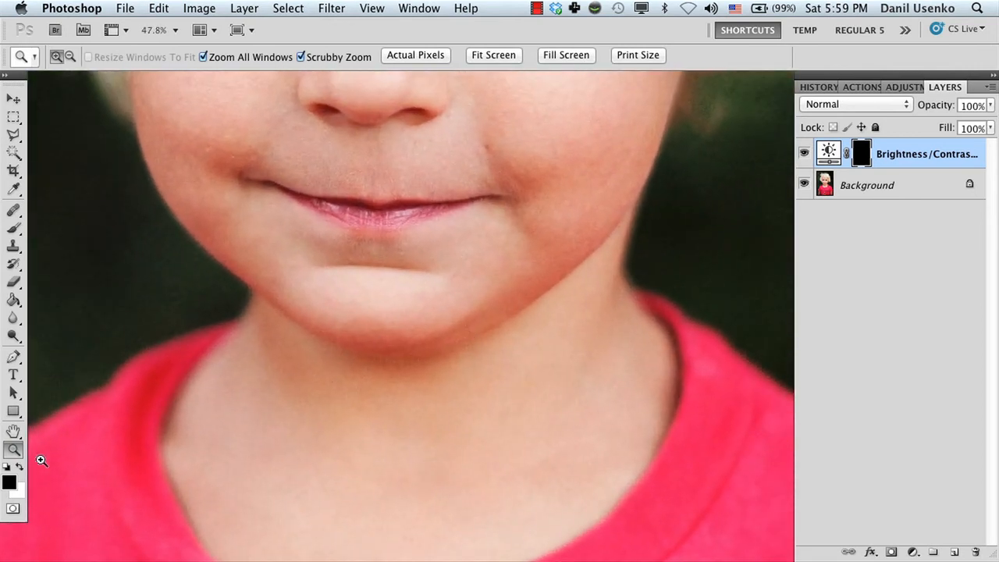
pyautogui.click(19, 469)
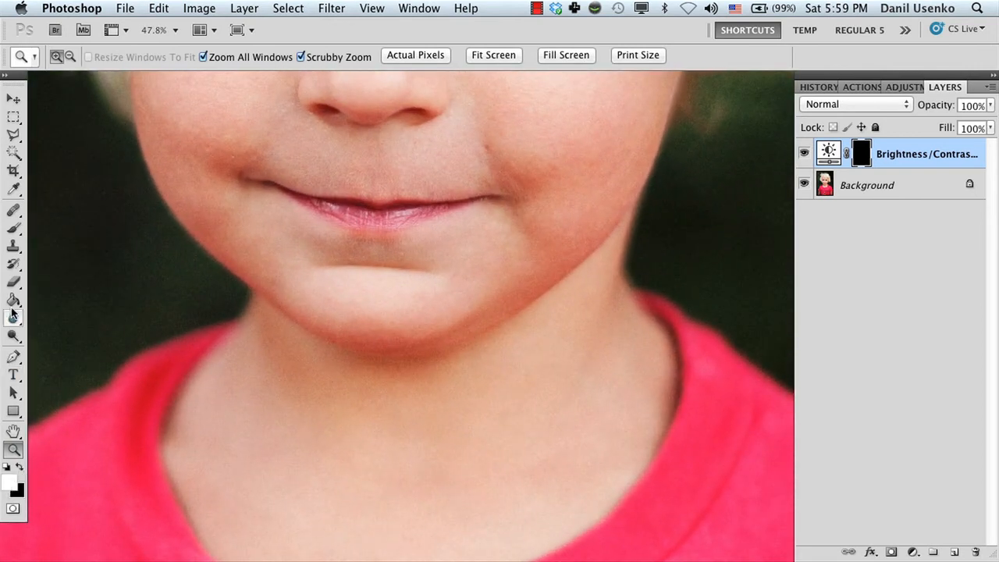
pyautogui.click(13, 228)
pyautogui.rightClick(492, 399)
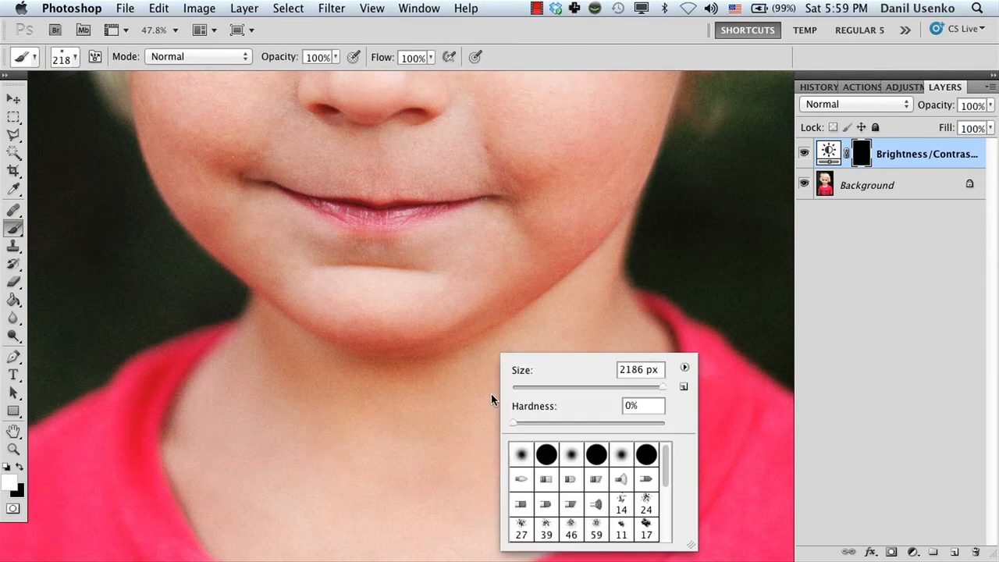
pyautogui.moveTo(585, 390); pyautogui.dragTo(556, 388)
pyautogui.click(887, 343)
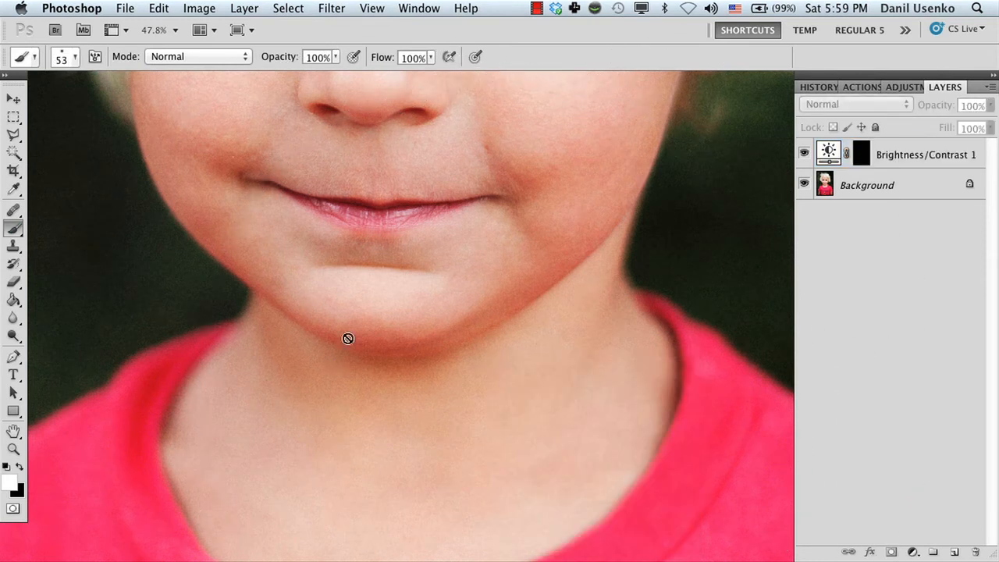
pyautogui.click(871, 159)
pyautogui.rightClick(748, 341)
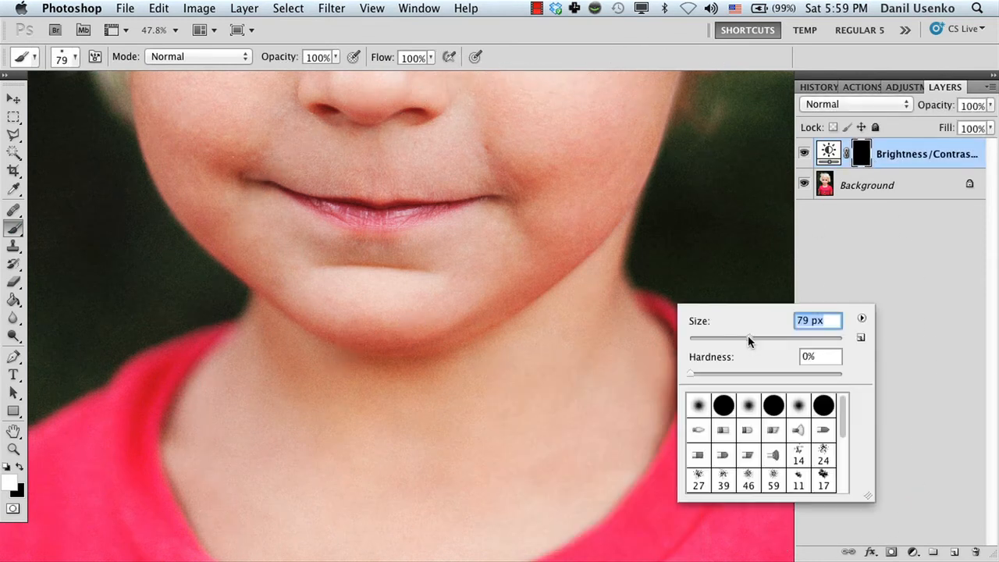
pyautogui.moveTo(757, 335); pyautogui.dragTo(762, 335)
pyautogui.click(932, 244)
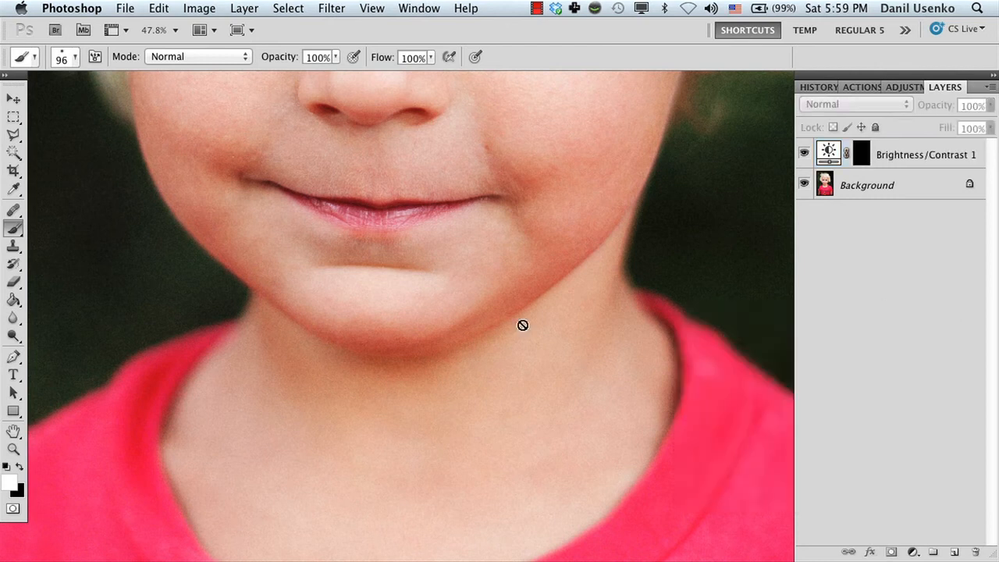
pyautogui.click(860, 153)
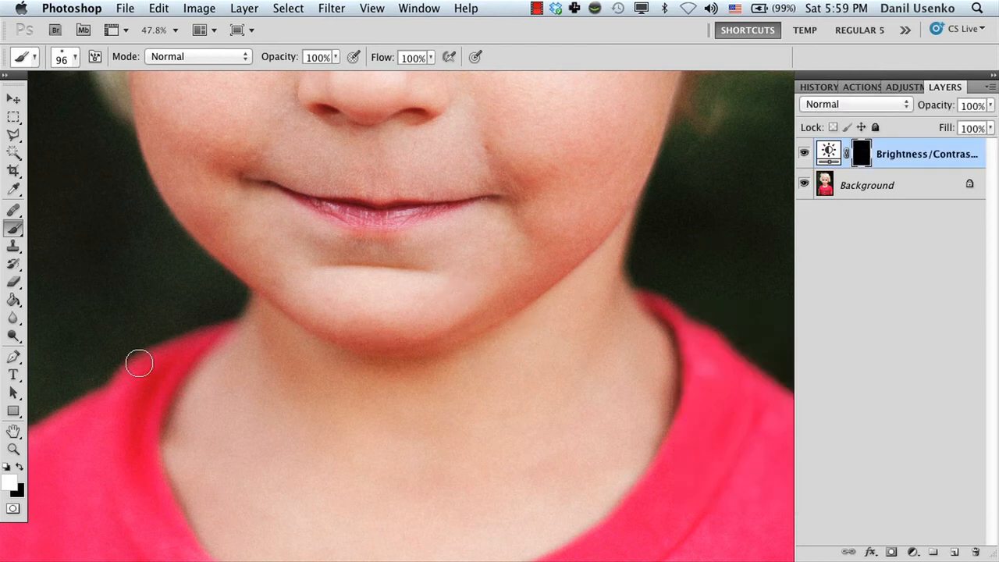
# Step: Enlarge the brush to 162 px and try painting white along the shadow under the chin on the mask at 100% opacity
pyautogui.rightClick(313, 334)
pyautogui.moveTo(410, 366); pyautogui.dragTo(415, 367)
pyautogui.click(849, 353)
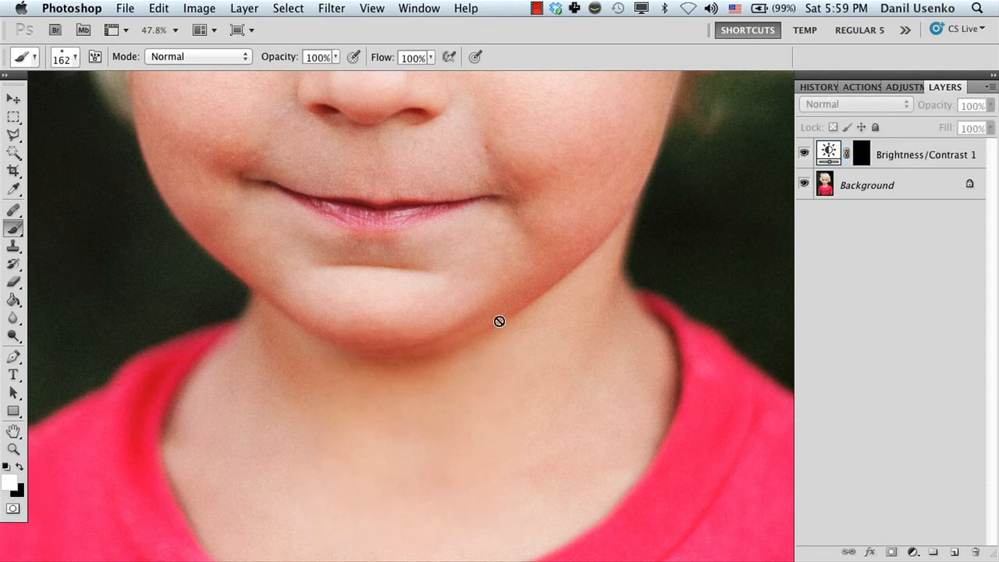
pyautogui.click(862, 156)
pyautogui.moveTo(493, 293)
pyautogui.mouseDown()
pyautogui.moveTo(359, 367)
pyautogui.moveTo(261, 345)
pyautogui.moveTo(358, 361)
pyautogui.moveTo(538, 299)
pyautogui.moveTo(472, 330)
pyautogui.mouseUp()
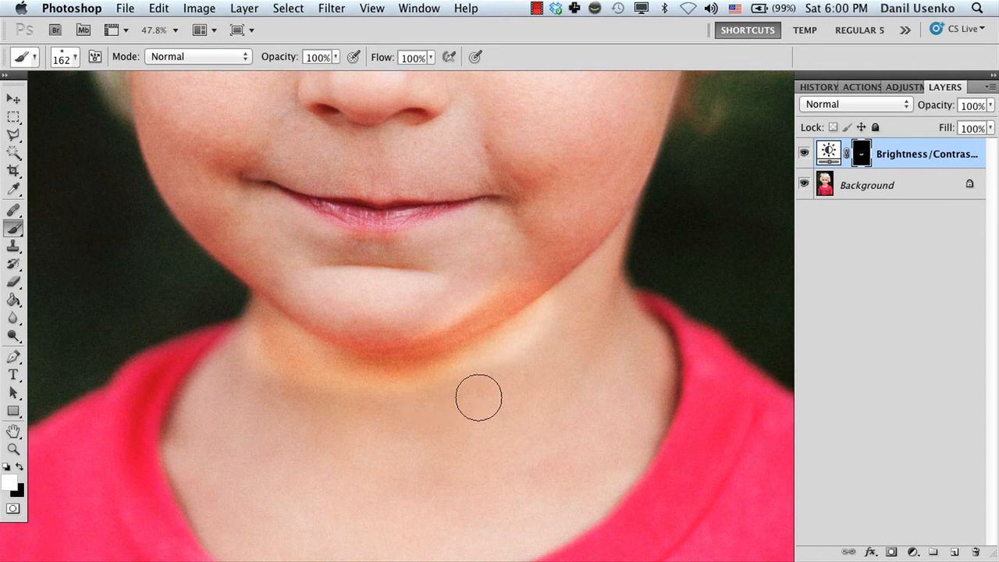
# Step: Set the brush to 10% opacity and 199 px, and paint white lightly over the shadow under the chin on the mask
pyautogui.click(320, 57)
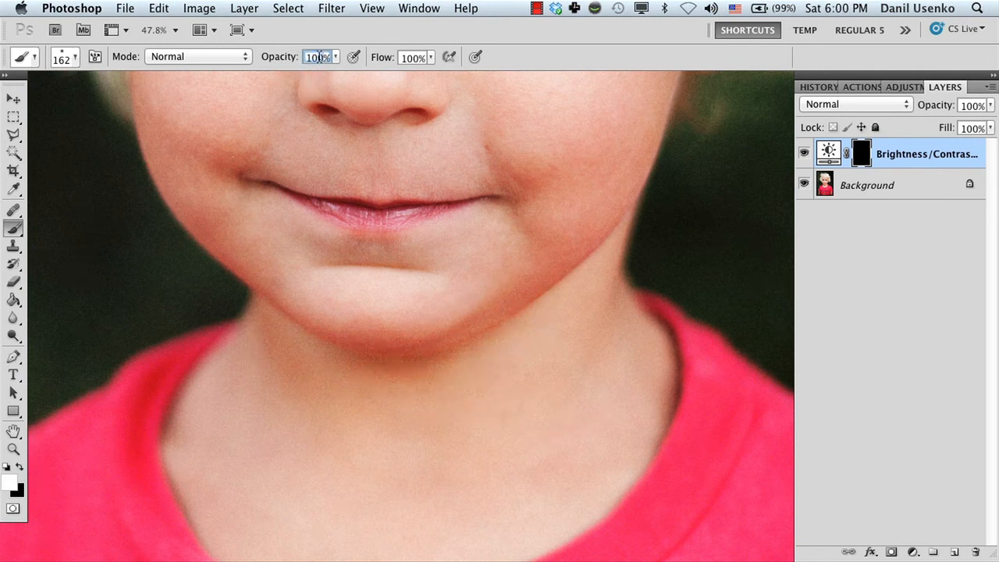
pyautogui.click(916, 286)
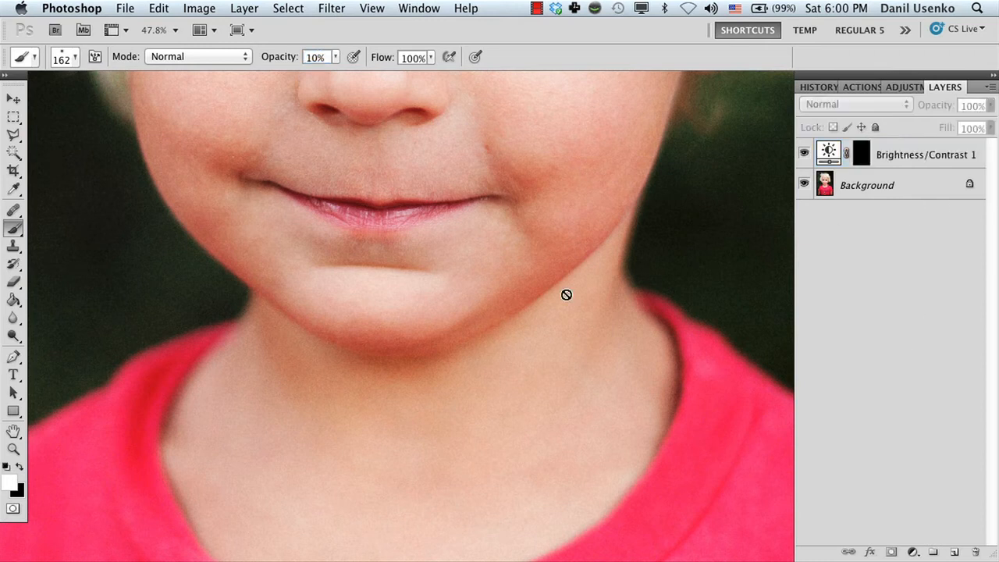
pyautogui.click(876, 160)
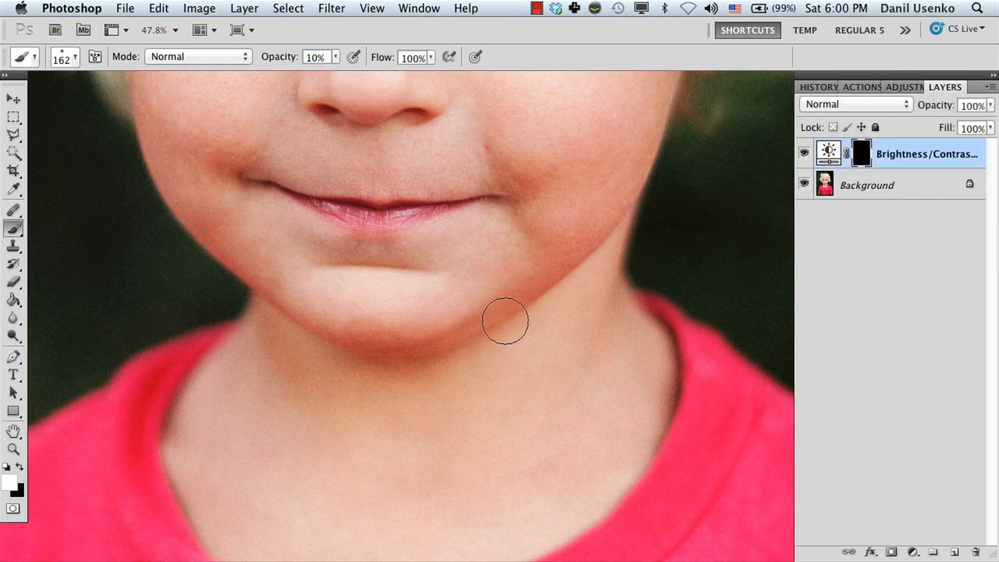
pyautogui.rightClick(517, 311)
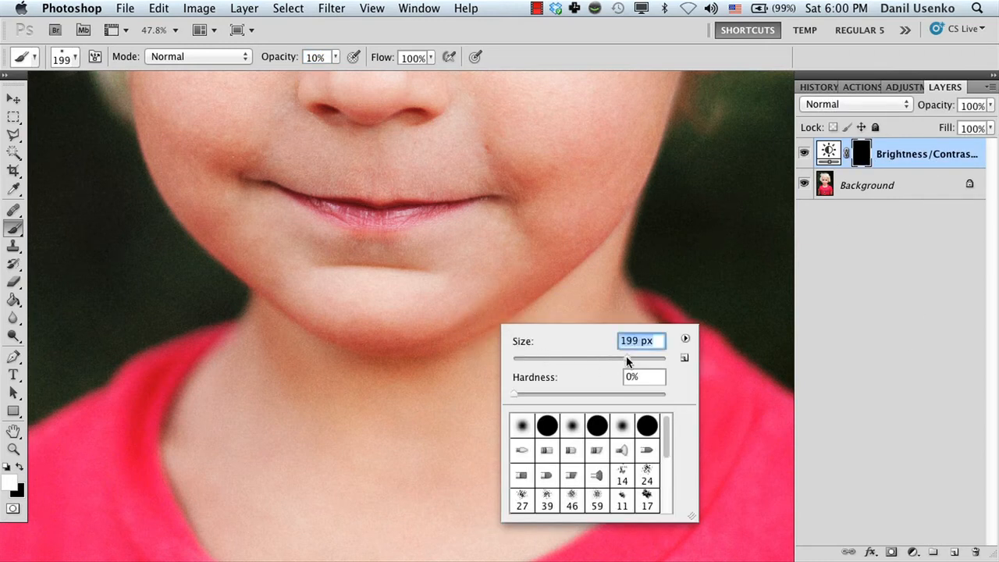
pyautogui.click(832, 340)
pyautogui.click(855, 151)
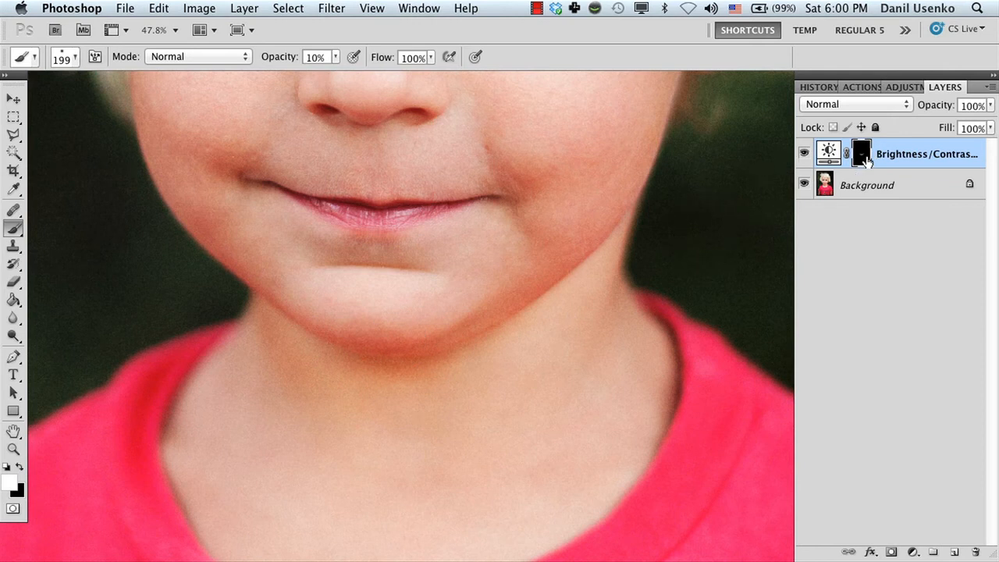
# Step: Toggle the Brightness/Contrast layer's visibility repeatedly to compare the shadow under the chin with and without the lightening
pyautogui.click(804, 153)
pyautogui.click(804, 154)
pyautogui.click(805, 154)
pyautogui.click(804, 153)
pyautogui.click(804, 154)
pyautogui.click(804, 154)
pyautogui.click(804, 153)
pyautogui.click(804, 154)
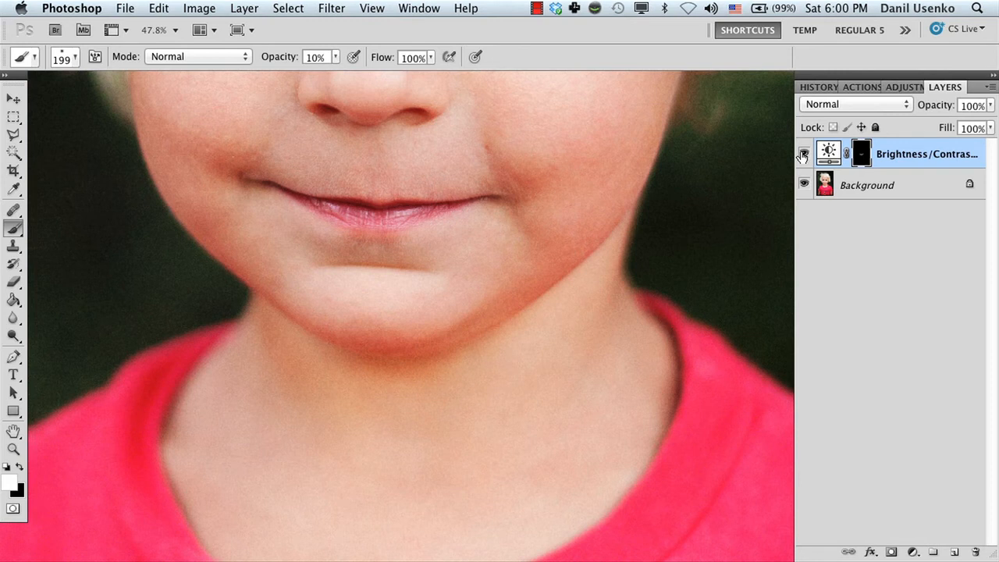
pyautogui.press('z')
pyautogui.moveTo(520, 273); pyautogui.dragTo(473, 318)
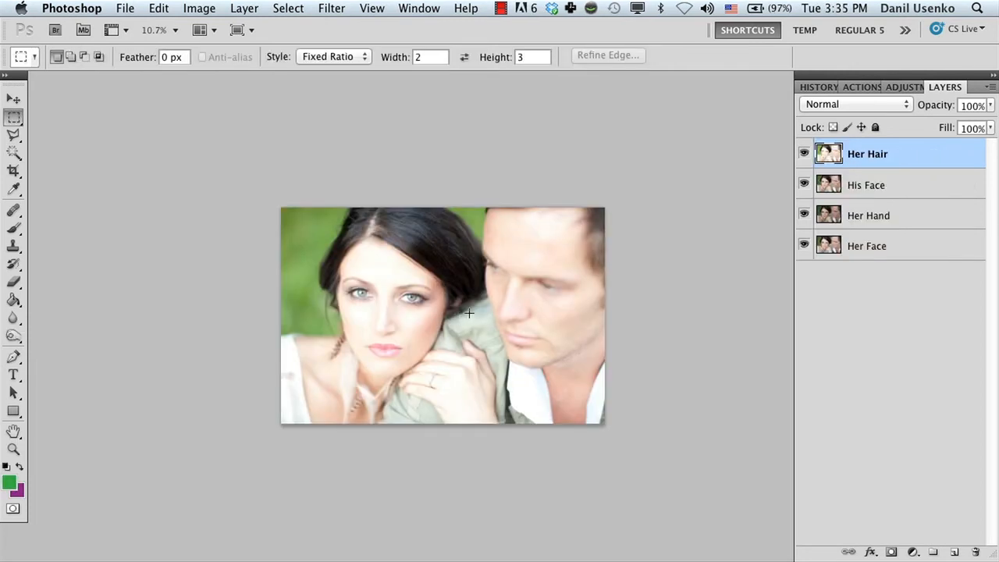
# Step: Add a white layer mask to each of the Her Hair, His Face and Her Hand layers
pyautogui.press('z')
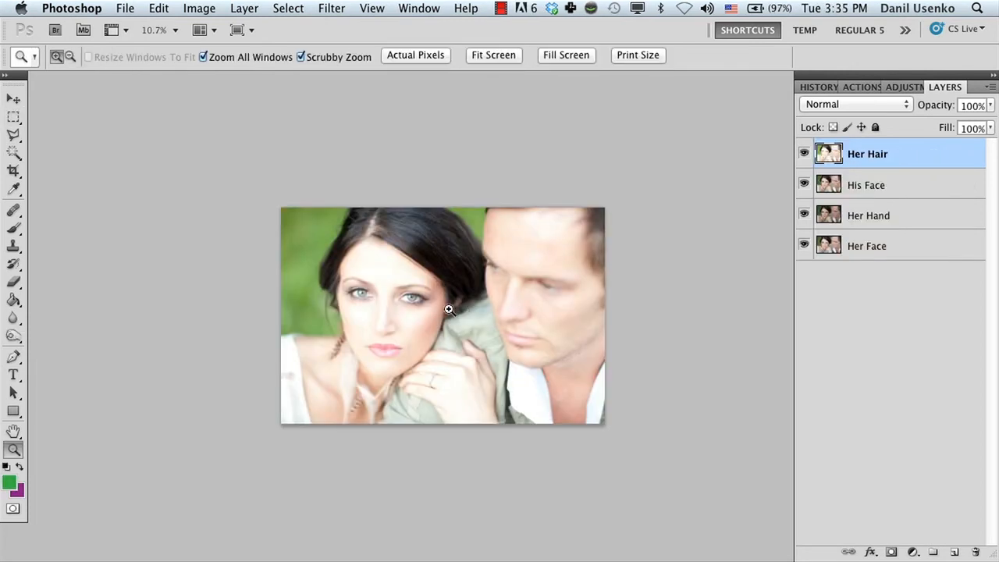
pyautogui.click(469, 309)
pyautogui.click(470, 309)
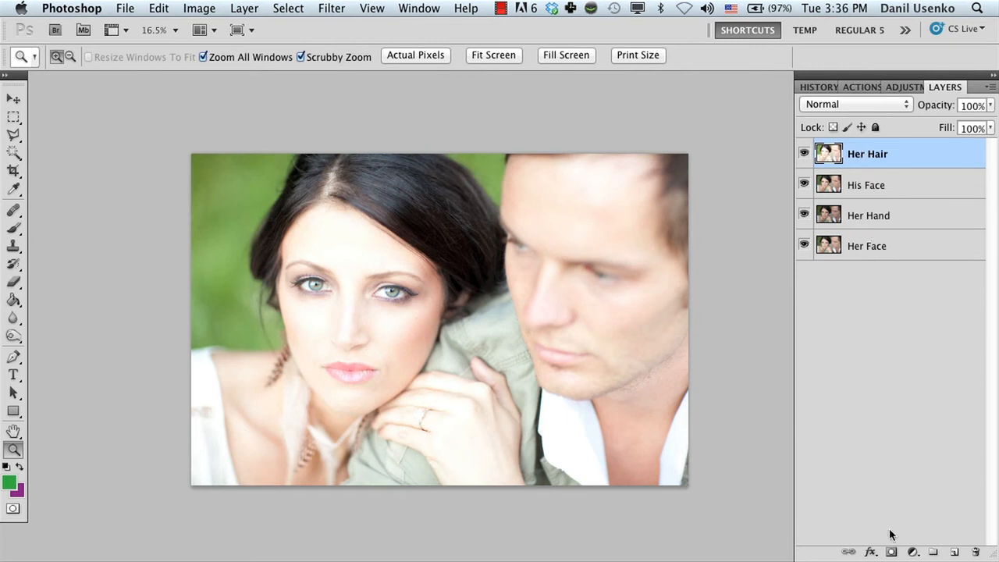
pyautogui.click(891, 552)
pyautogui.hotkey('alt', '[')
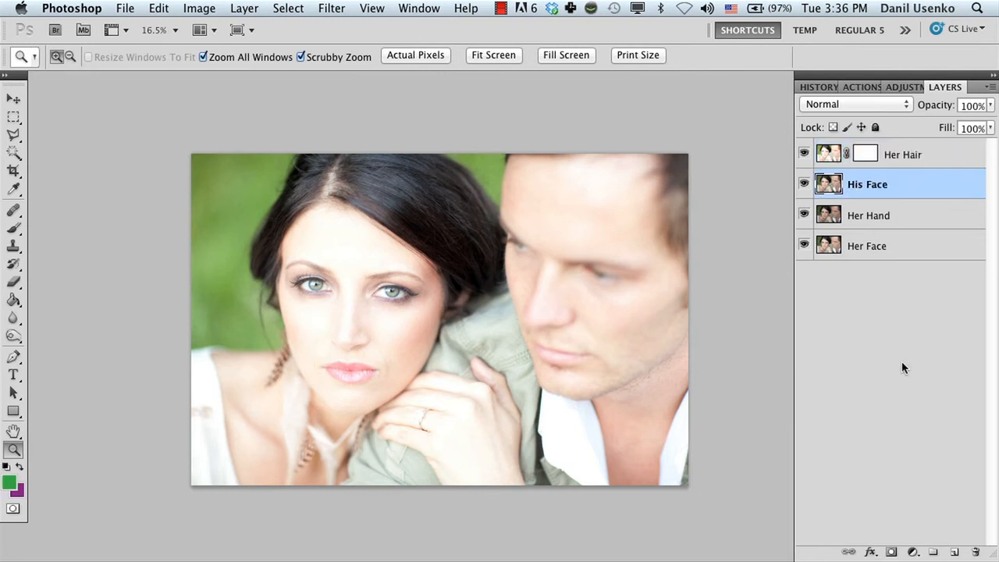
pyautogui.click(891, 552)
pyautogui.click(851, 212)
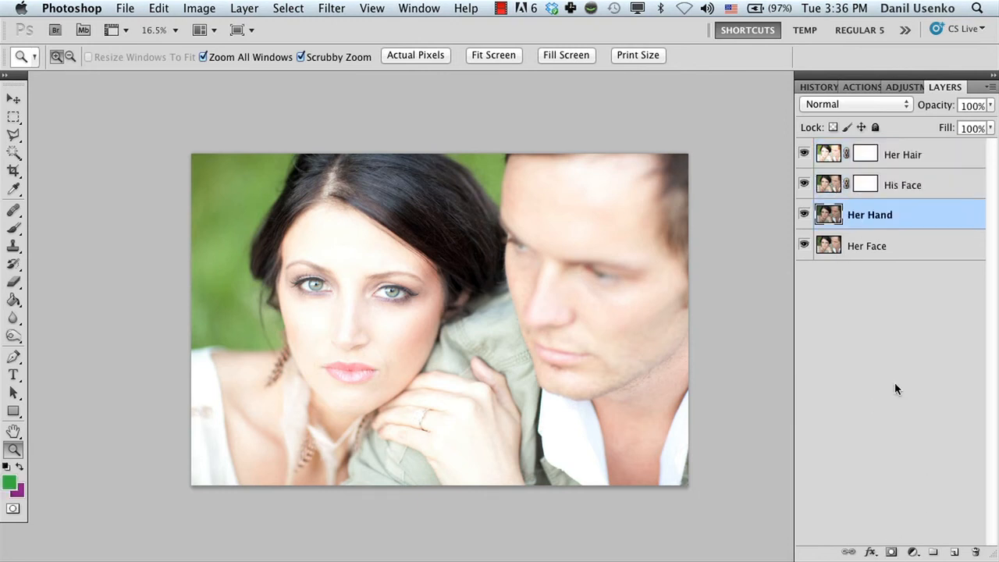
pyautogui.click(890, 552)
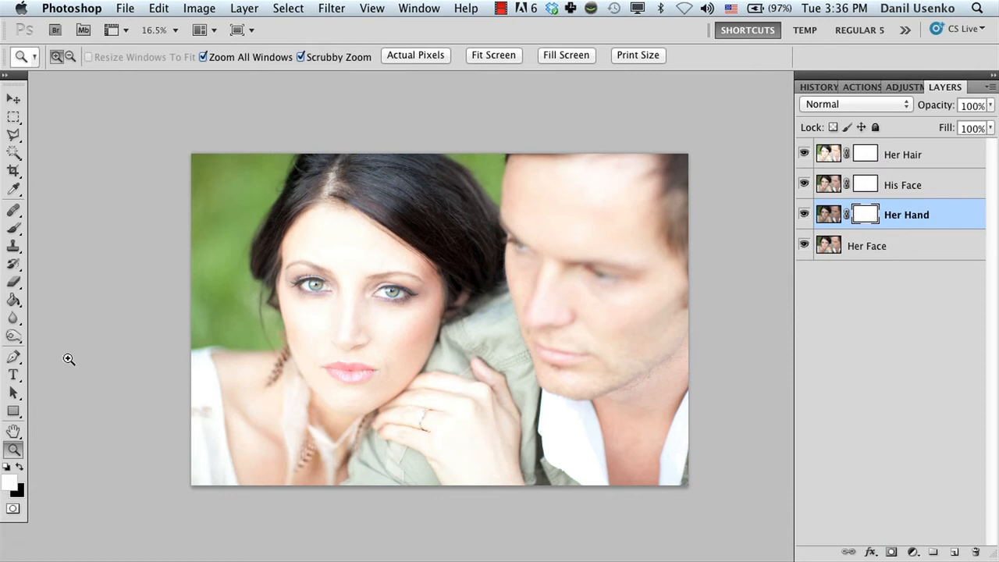
# Step: Fill the masks of the Her Hand, His Face and Her Hair layers with black using the Paint Bucket
pyautogui.click(19, 468)
pyautogui.click(14, 229)
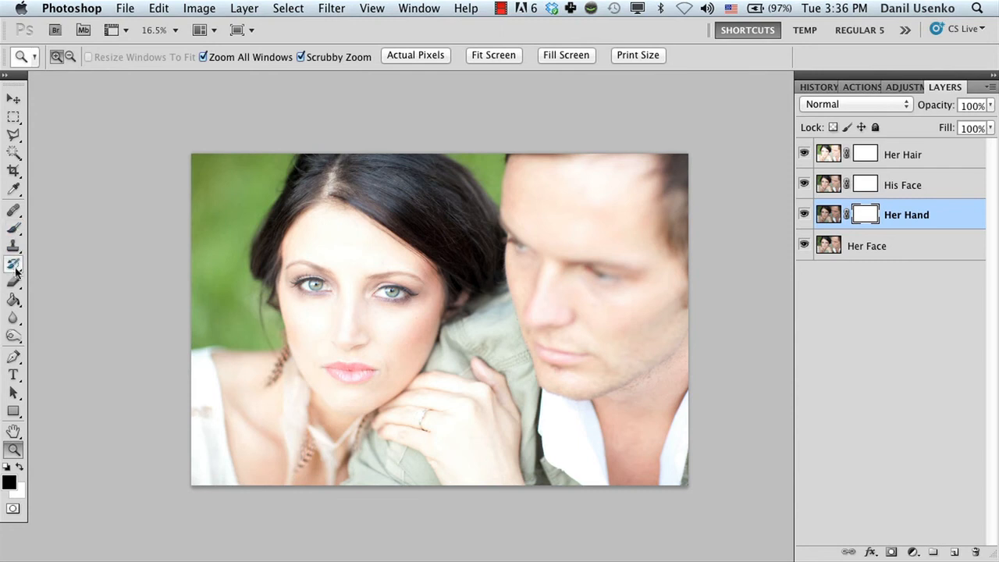
pyautogui.click(14, 300)
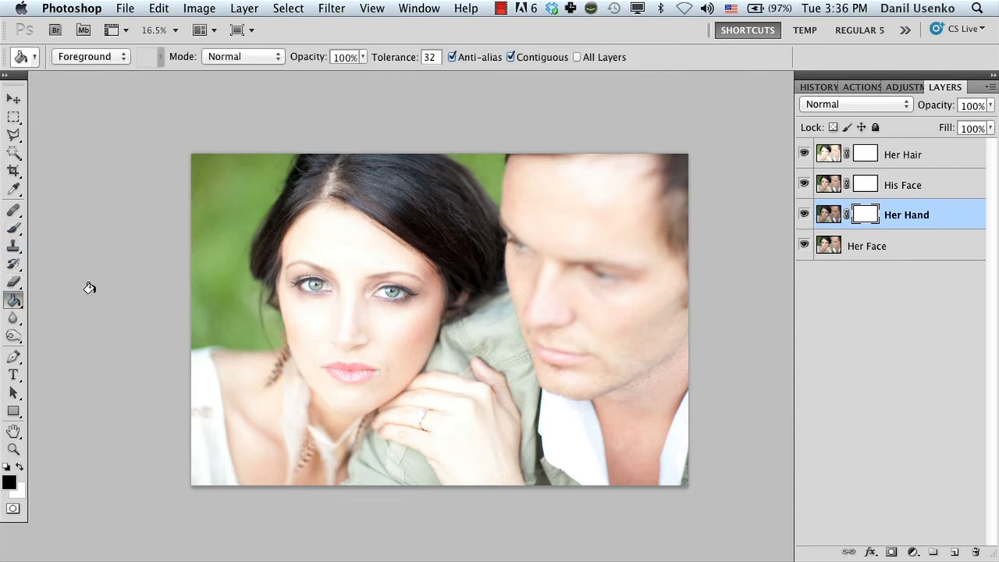
pyautogui.click(580, 276)
pyautogui.click(866, 184)
pyautogui.click(533, 280)
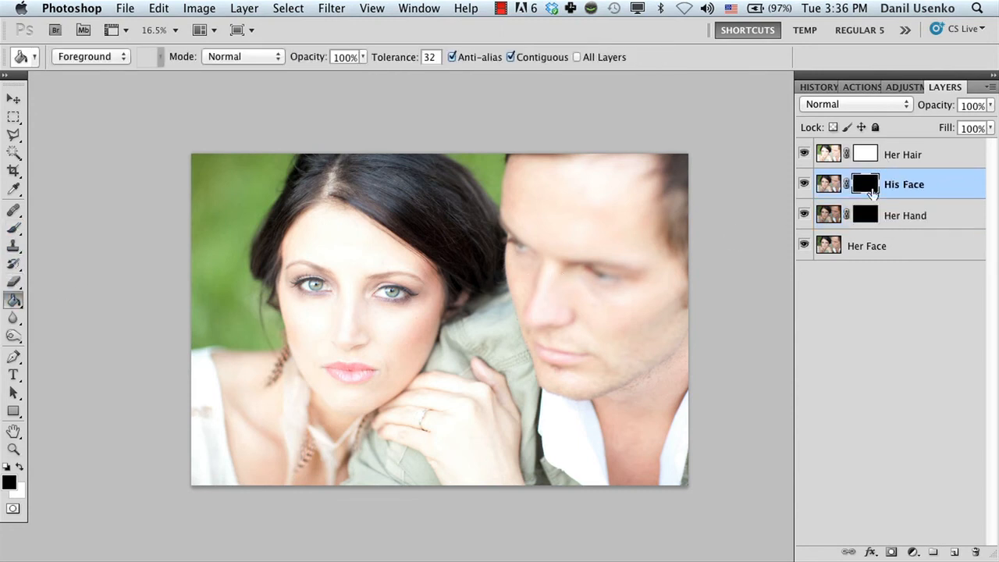
pyautogui.click(866, 154)
pyautogui.click(526, 297)
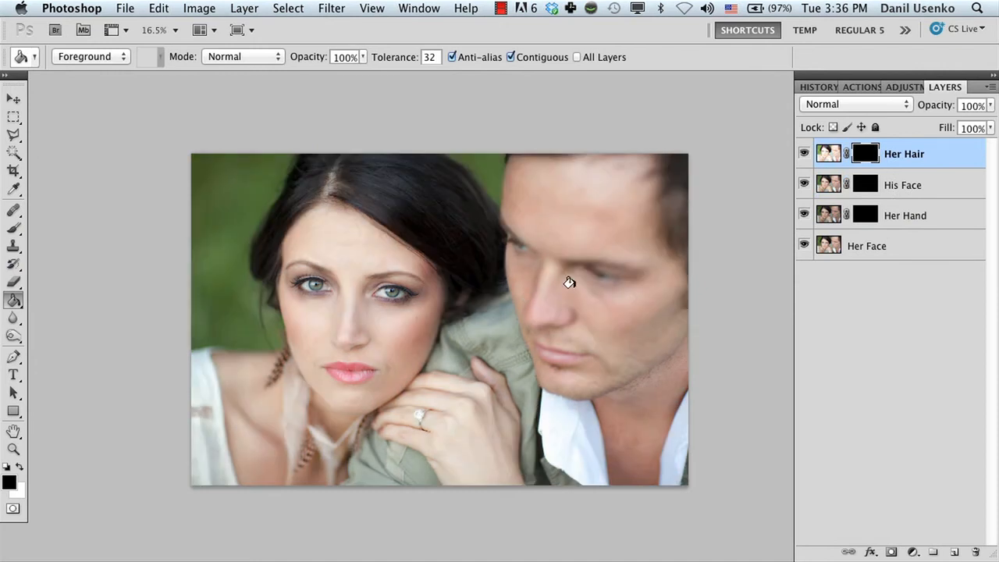
# Step: Target the Her Hand layer's mask and set up the Brush with a size of 494 px and 0% hardness
pyautogui.click(13, 227)
pyautogui.click(867, 215)
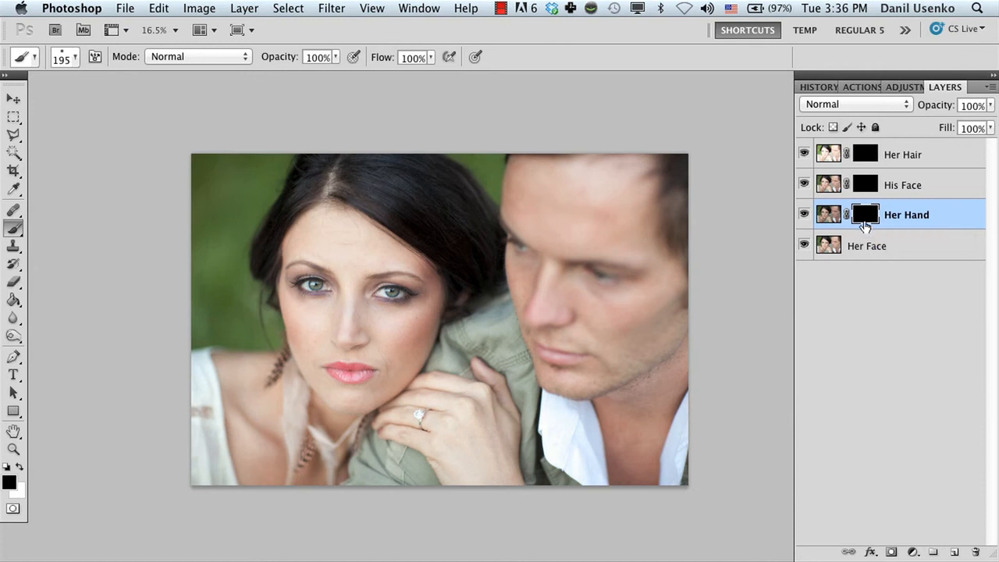
pyautogui.click(13, 449)
pyautogui.moveTo(384, 404); pyautogui.dragTo(428, 401)
pyautogui.moveTo(561, 387); pyautogui.dragTo(421, 417)
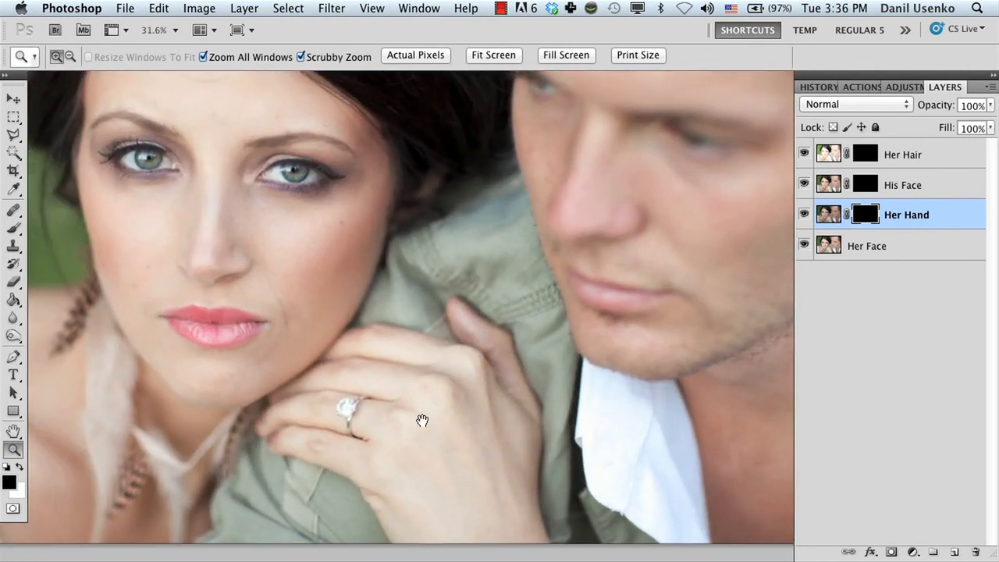
pyautogui.click(20, 226)
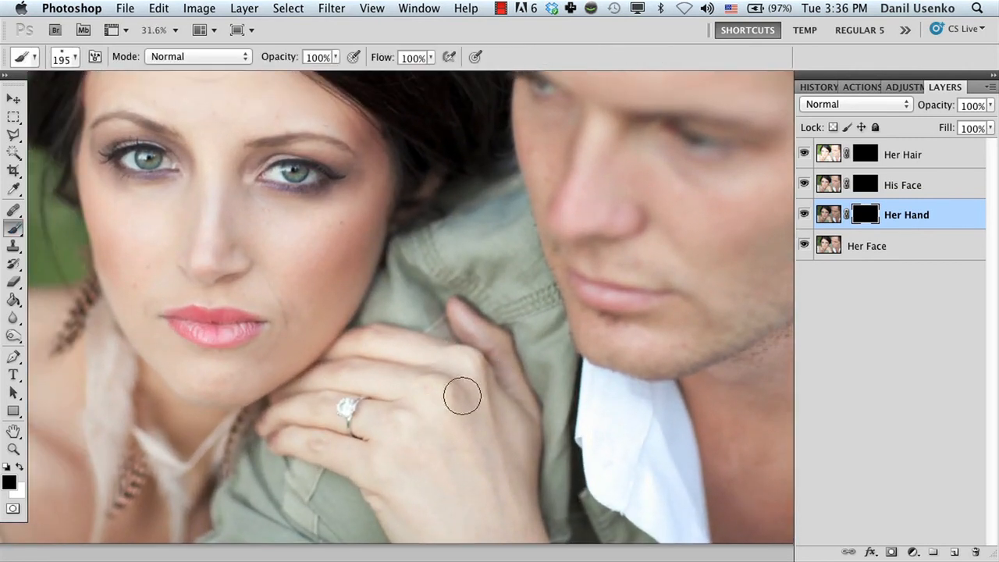
pyautogui.rightClick(412, 438)
pyautogui.moveTo(544, 387); pyautogui.dragTo(568, 386)
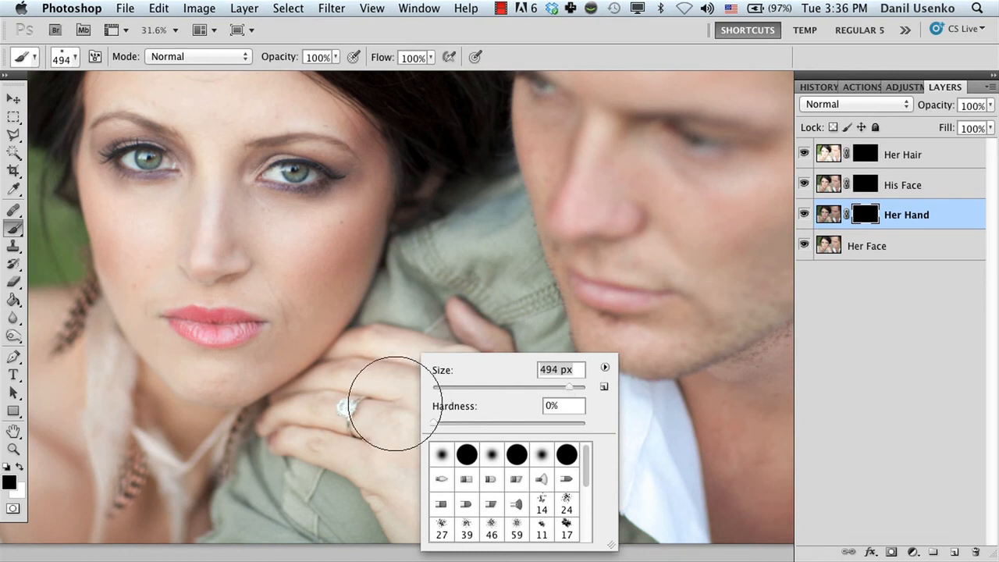
pyautogui.click(375, 424)
# Step: Try enlarging and shrinking the brush repeatedly in increments, between 400 and 700 px, over her hand
pyautogui.press('[')
pyautogui.press('[')
pyautogui.press('[')
pyautogui.press(']')
pyautogui.press(']')
pyautogui.press(']')
pyautogui.press(']')
pyautogui.press(']')
pyautogui.press('[')
pyautogui.press('[')
pyautogui.press('[')
pyautogui.press('[')
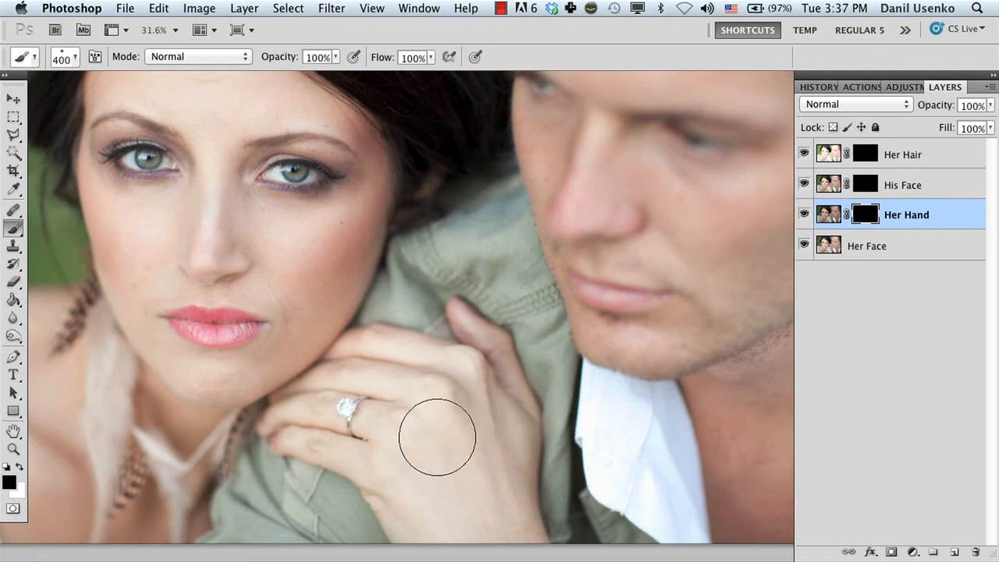
pyautogui.press(']')
pyautogui.press(']')
pyautogui.press(']')
pyautogui.press(']')
pyautogui.press('[')
pyautogui.press('[')
pyautogui.press('[')
pyautogui.press('[')
pyautogui.press(']')
pyautogui.press(']')
pyautogui.press(']')
pyautogui.press(']')
pyautogui.press('[')
pyautogui.press(']')
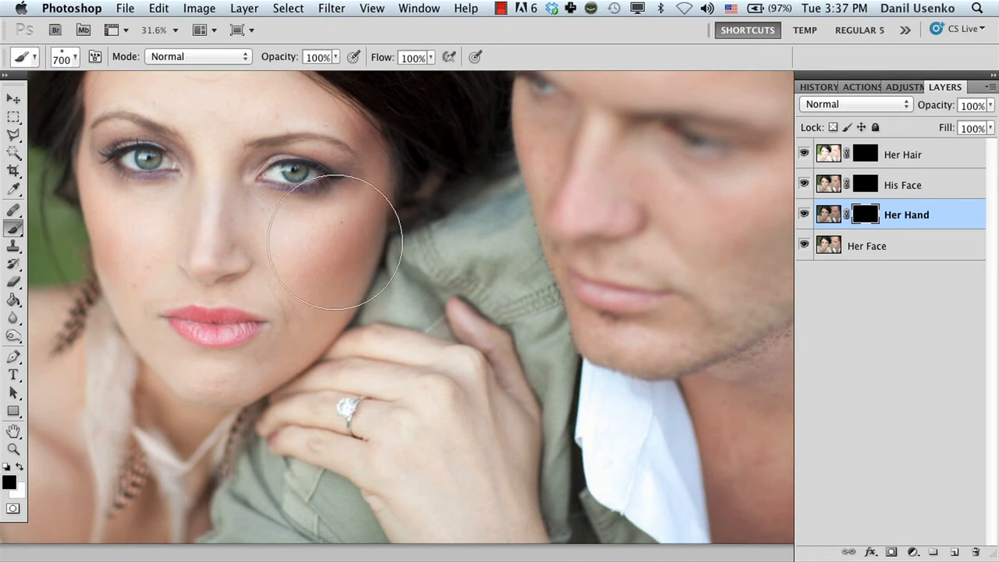
pyautogui.click(159, 7)
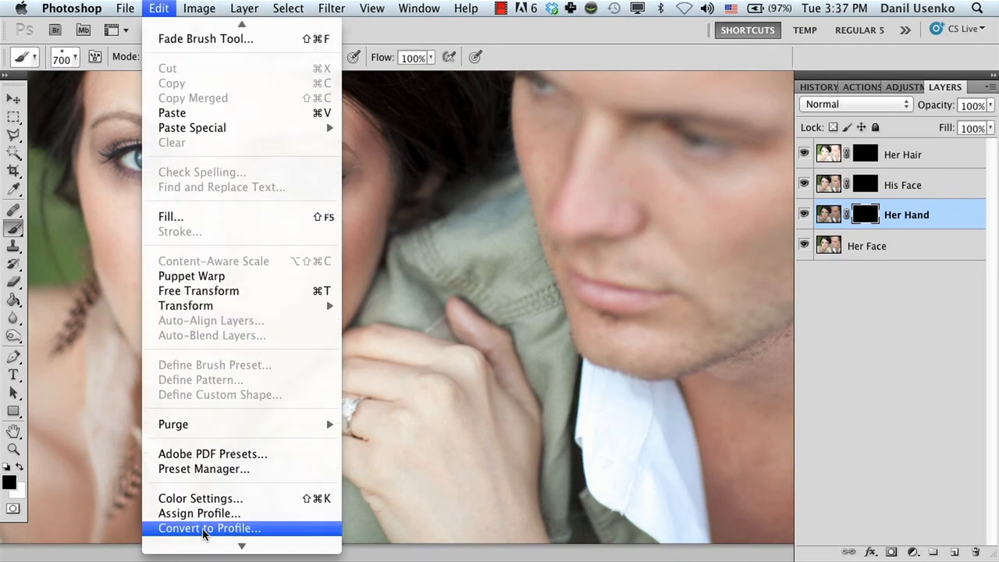
pyautogui.click(918, 444)
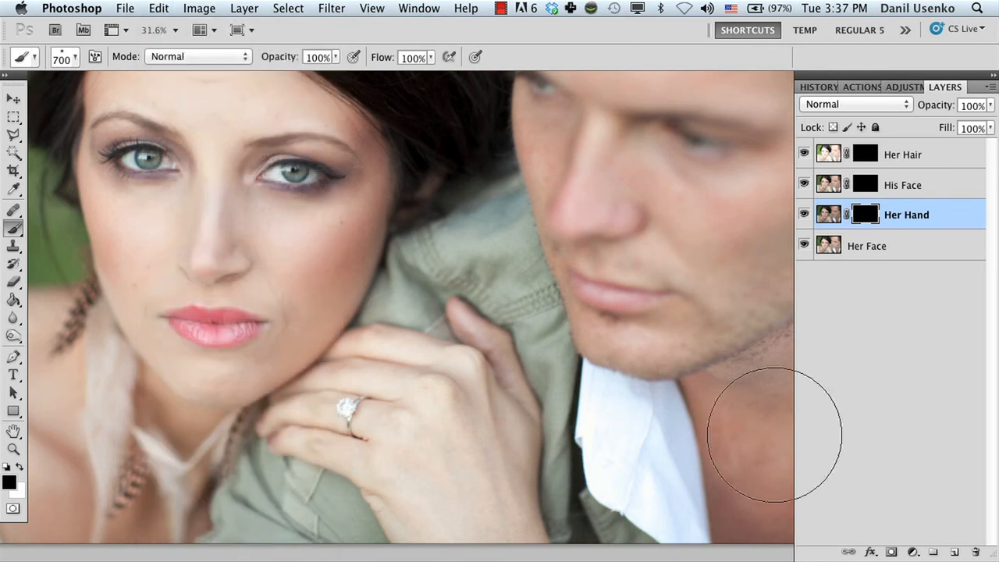
# Step: Adjust the brush size in increments to 500 px for painting over her hand
pyautogui.press('[')
pyautogui.press('[')
pyautogui.press(']')
pyautogui.press(']')
pyautogui.press(']')
pyautogui.press(']')
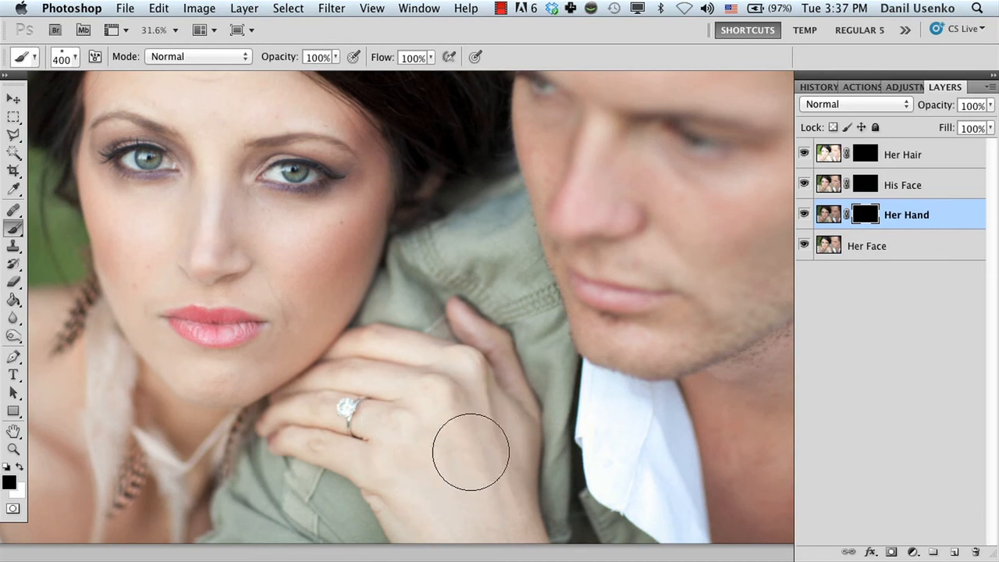
pyautogui.press('[')
pyautogui.press('[')
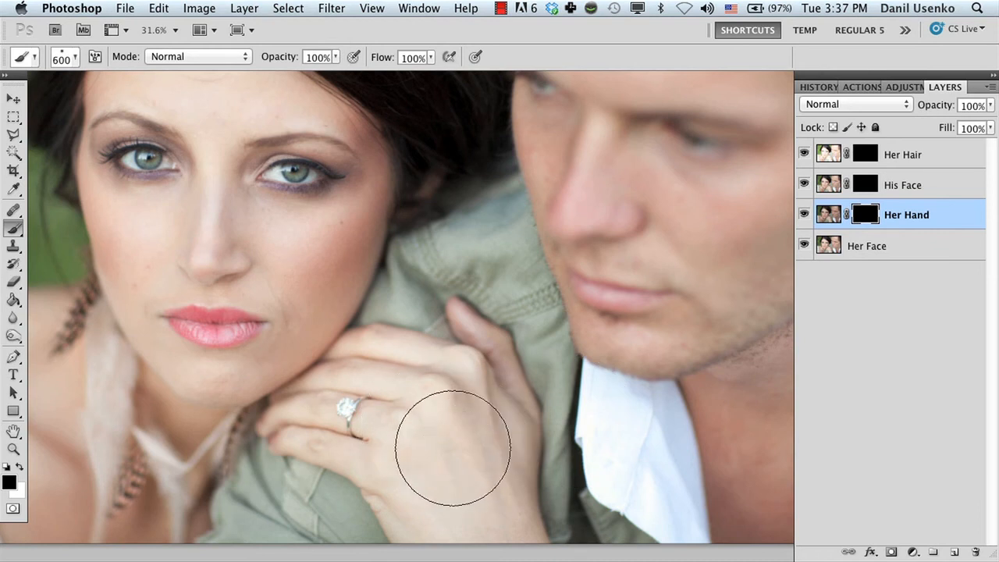
pyautogui.moveTo(474, 445)
pyautogui.mouseDown()
pyautogui.moveTo(352, 435)
pyautogui.moveTo(618, 435)
pyautogui.moveTo(472, 444)
pyautogui.mouseUp()
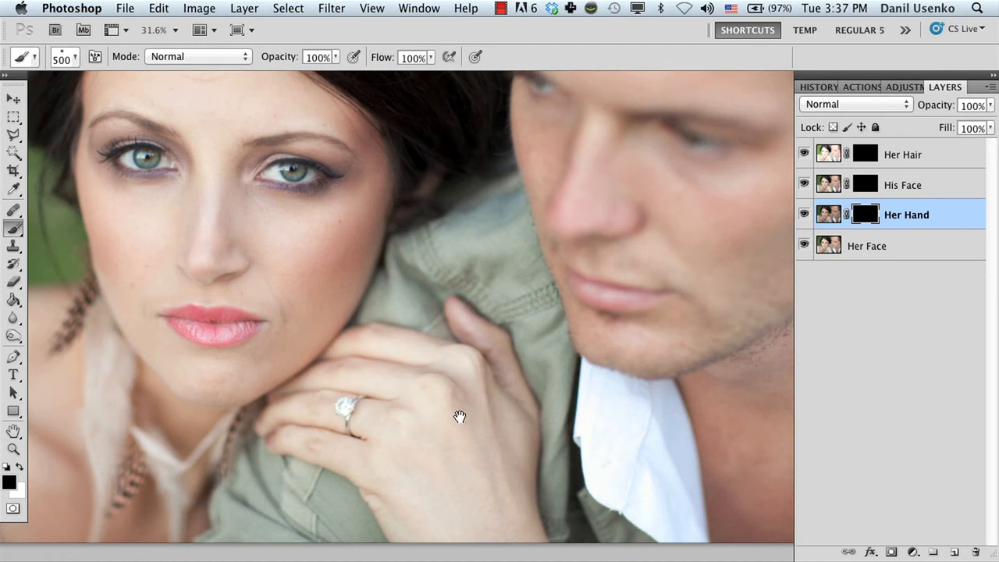
# Step: Examine her hand and ring closely from slightly different views of the portrait
pyautogui.moveTo(425, 412)
pyautogui.mouseDown()
pyautogui.moveTo(630, 410)
pyautogui.moveTo(473, 391)
pyautogui.moveTo(470, 413)
pyautogui.moveTo(450, 412)
pyautogui.mouseUp()
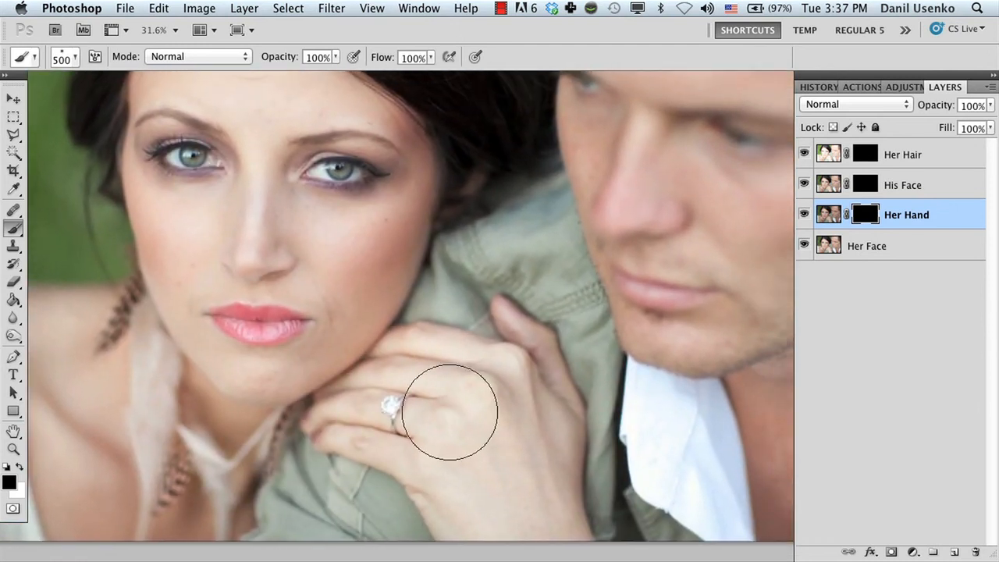
pyautogui.press('z')
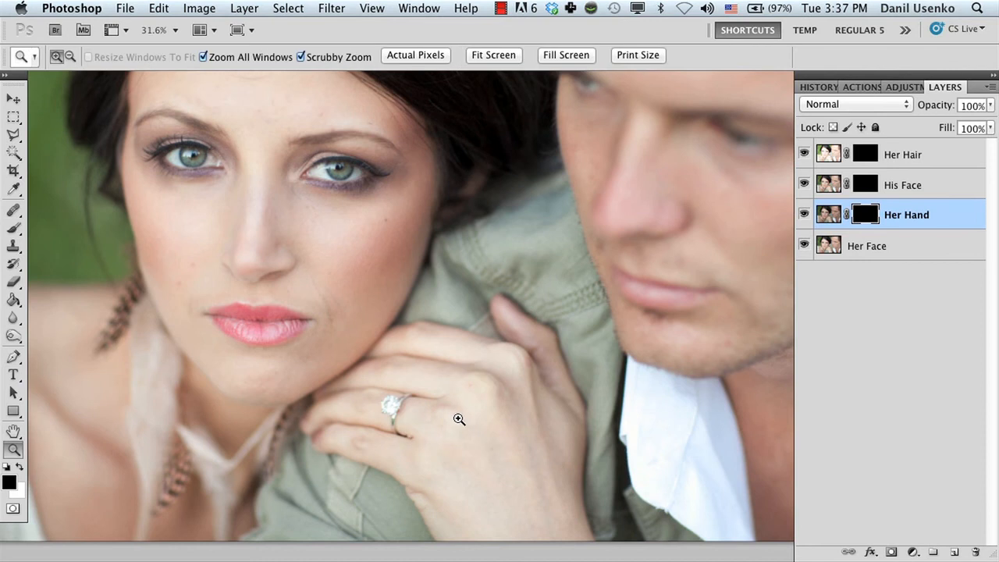
pyautogui.moveTo(453, 414); pyautogui.dragTo(484, 423)
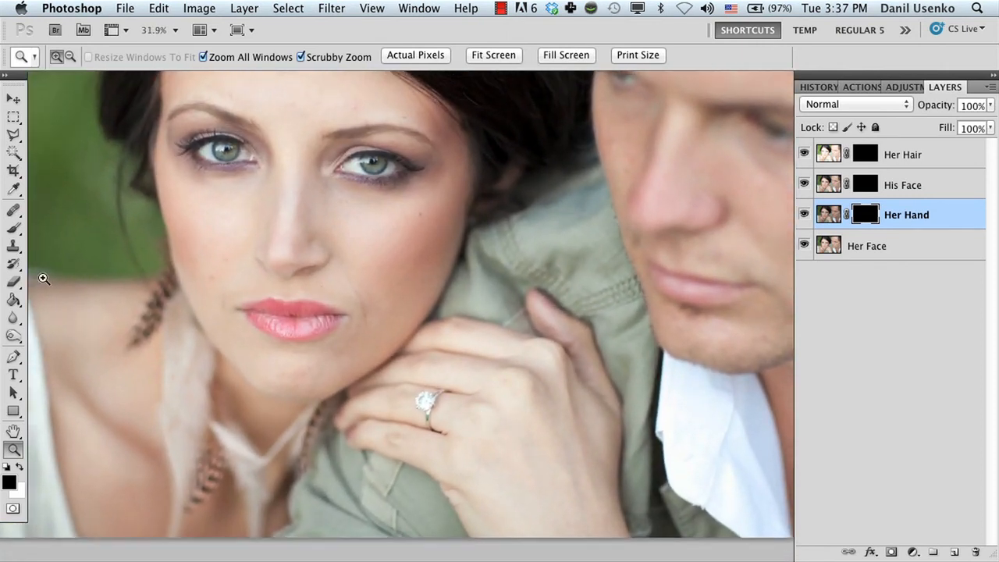
pyautogui.click(13, 228)
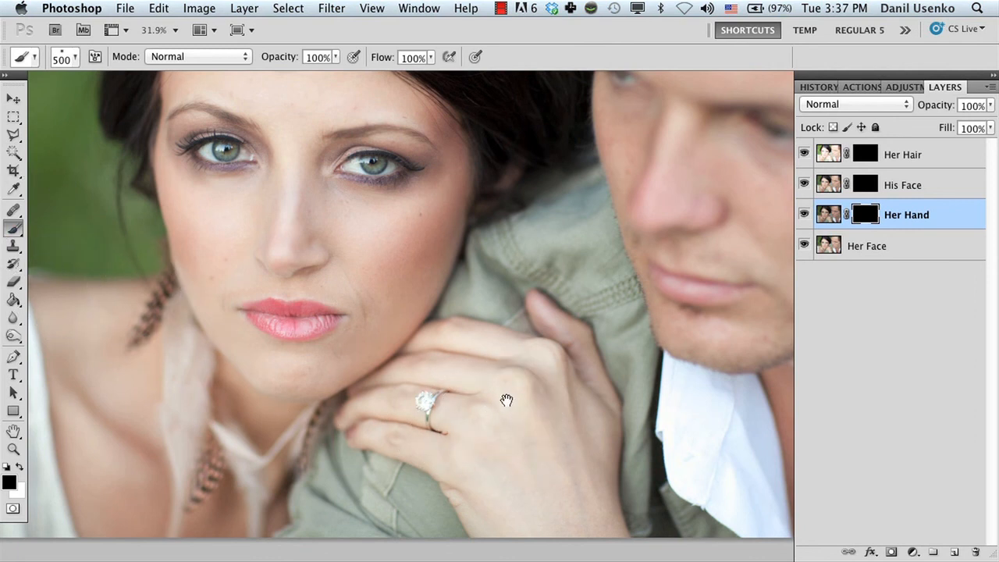
pyautogui.moveTo(514, 399); pyautogui.dragTo(443, 383)
pyautogui.hotkey('ctrl', 'space')
pyautogui.hotkey('ctrl', 'space')
pyautogui.hotkey('ctrl', 'space')
pyautogui.hotkey('ctrl', 'space')
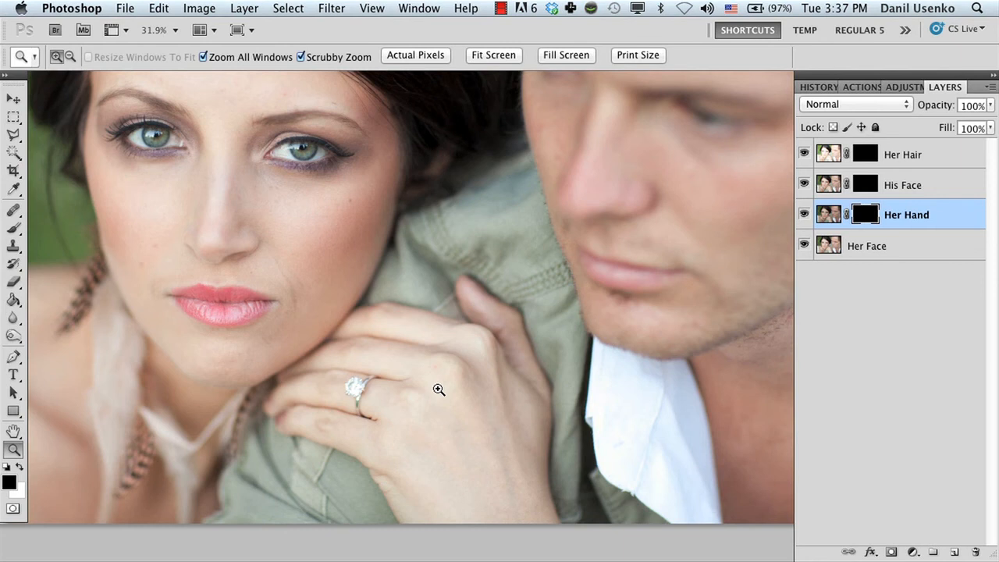
pyautogui.hotkey('ctrl', 'space')
# Step: Make white the Brush's painting colour and set its opacity to 49% for the Her Hand layer's mask
pyautogui.click(11, 229)
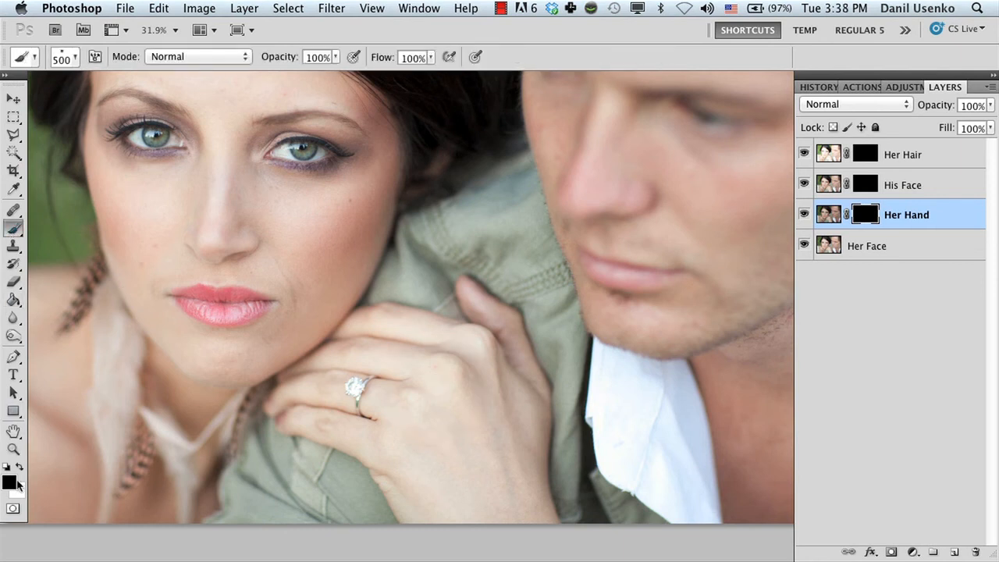
pyautogui.hotkey('ctrl', 'space')
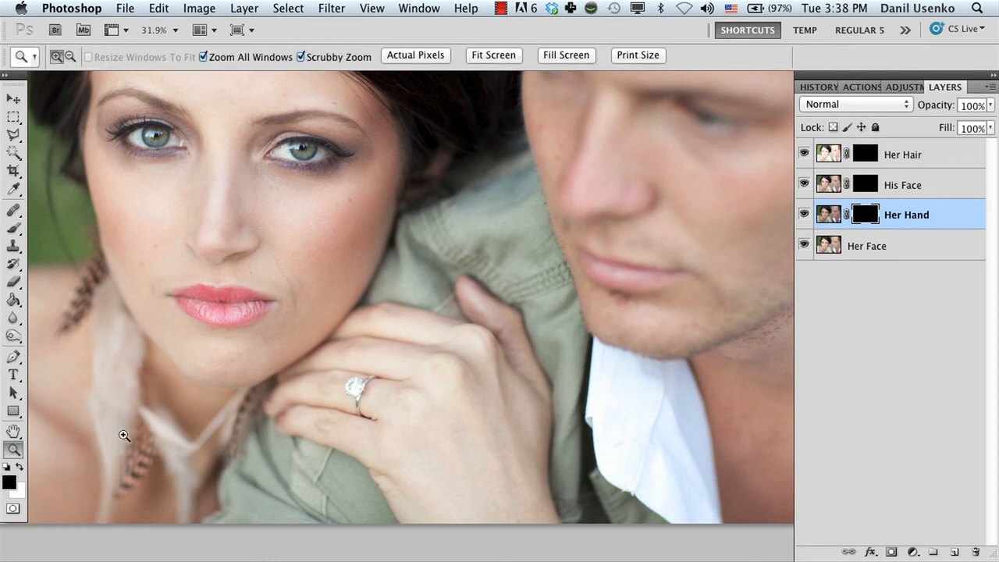
pyautogui.moveTo(422, 405)
pyautogui.mouseDown()
pyautogui.moveTo(482, 403)
pyautogui.moveTo(424, 397)
pyautogui.mouseUp()
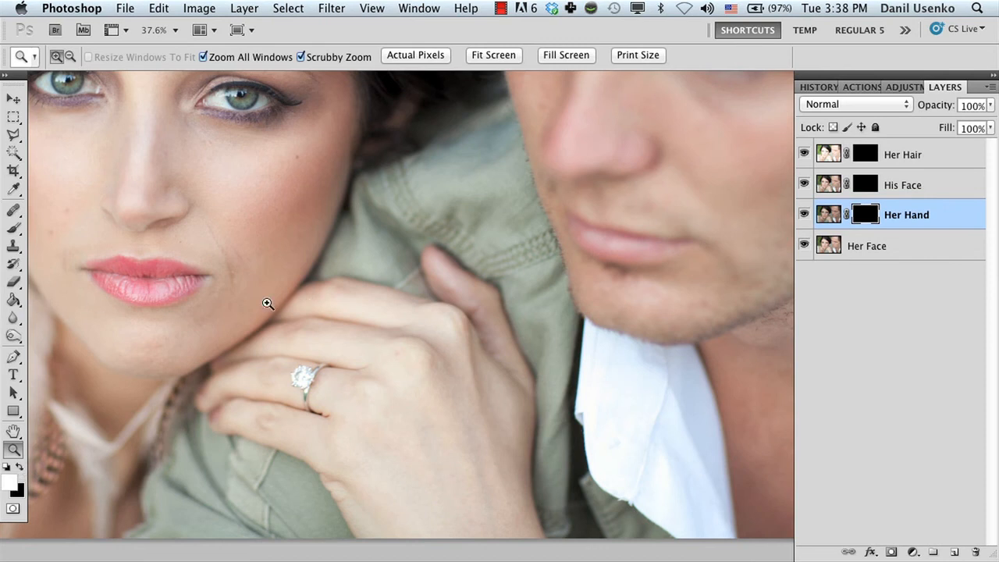
pyautogui.click(14, 227)
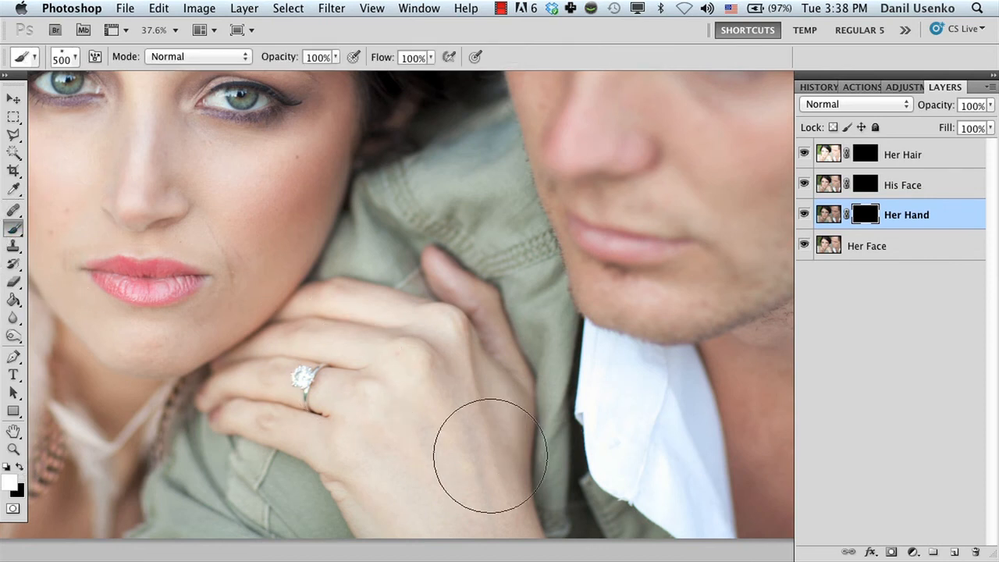
pyautogui.click(335, 60)
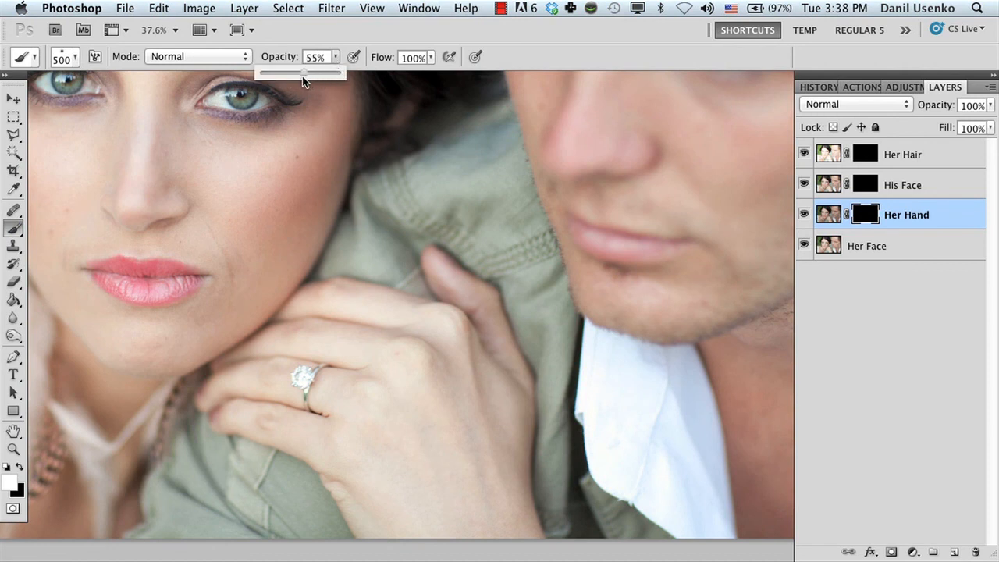
pyautogui.moveTo(300, 75); pyautogui.dragTo(299, 76)
pyautogui.click(542, 50)
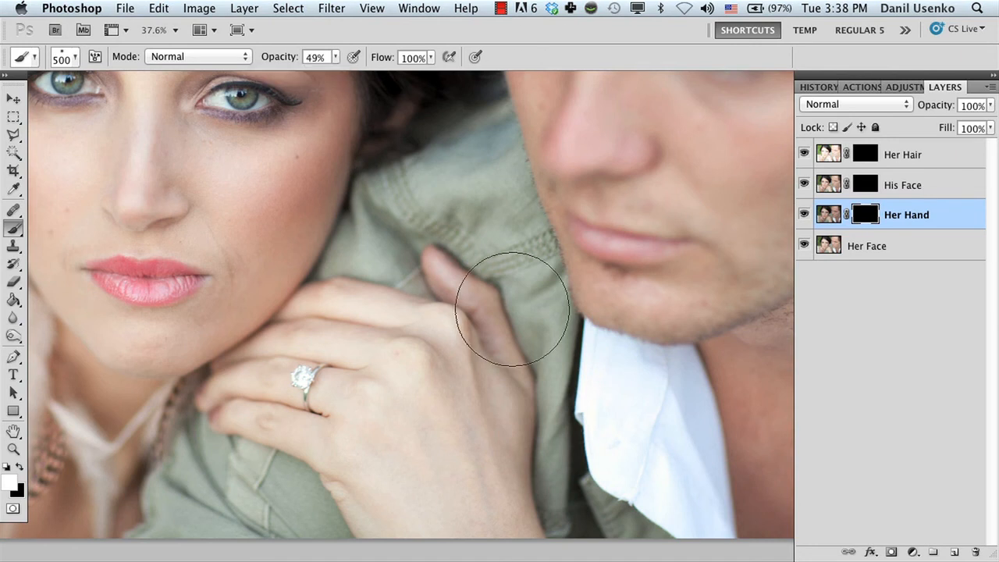
# Step: Paint white over her hand and fingers on the Her Hand layer's mask at 49% opacity, starting with a 700 px brush and reducing its size
pyautogui.press(']')
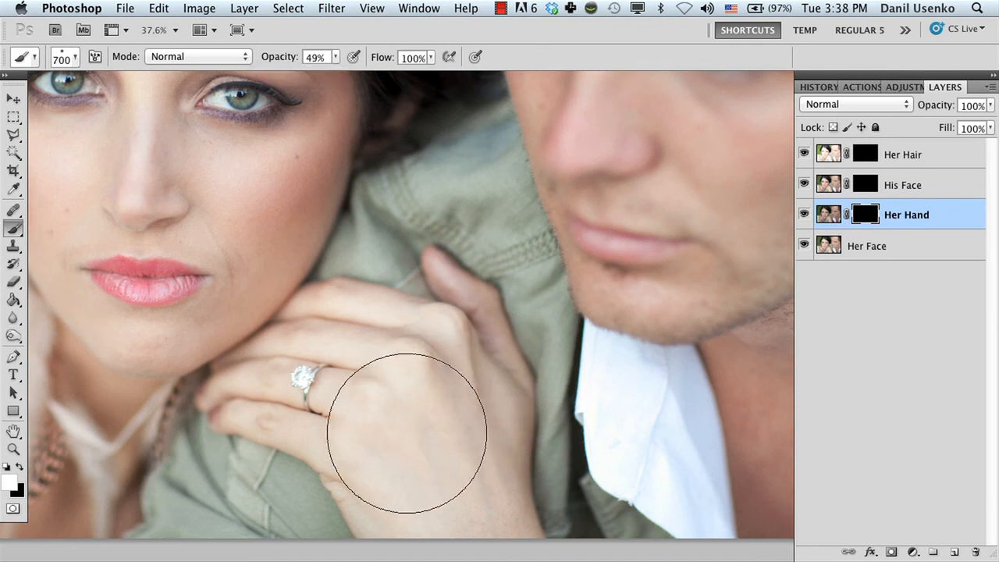
pyautogui.moveTo(411, 443)
pyautogui.mouseDown()
pyautogui.moveTo(391, 493)
pyautogui.moveTo(415, 446)
pyautogui.moveTo(426, 470)
pyautogui.moveTo(376, 403)
pyautogui.mouseUp()
pyautogui.press('[')
pyautogui.press('[')
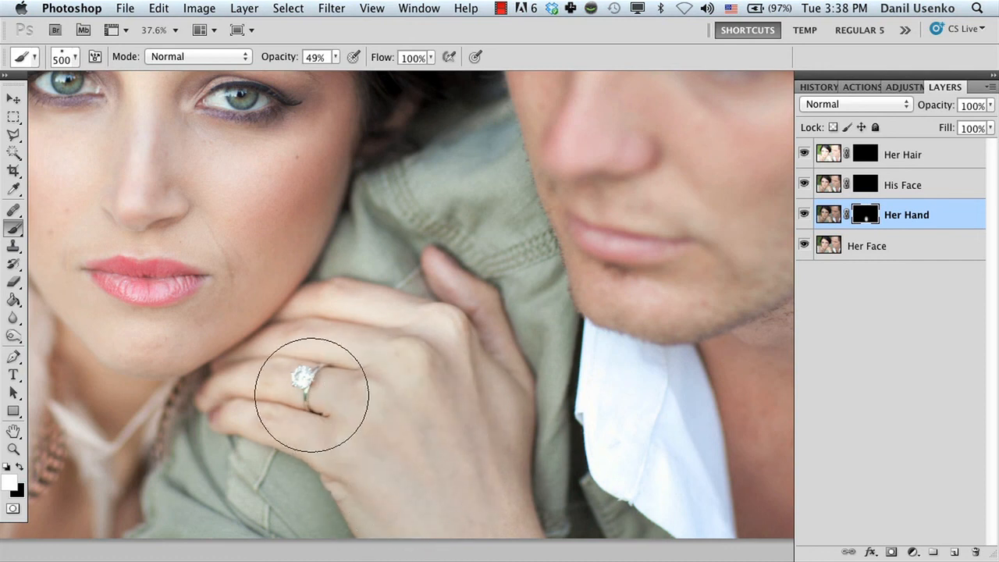
pyautogui.moveTo(403, 349)
pyautogui.mouseDown()
pyautogui.moveTo(361, 325)
pyautogui.moveTo(419, 336)
pyautogui.moveTo(428, 351)
pyautogui.mouseUp()
pyautogui.moveTo(333, 376)
pyautogui.mouseDown()
pyautogui.moveTo(275, 399)
pyautogui.moveTo(241, 399)
pyautogui.moveTo(337, 408)
pyautogui.moveTo(401, 476)
pyautogui.moveTo(388, 458)
pyautogui.moveTo(411, 424)
pyautogui.moveTo(320, 368)
pyautogui.moveTo(285, 368)
pyautogui.moveTo(302, 375)
pyautogui.moveTo(314, 352)
pyautogui.moveTo(355, 338)
pyautogui.moveTo(430, 350)
pyautogui.moveTo(484, 535)
pyautogui.moveTo(463, 419)
pyautogui.moveTo(392, 491)
pyautogui.moveTo(495, 419)
pyautogui.moveTo(552, 407)
pyautogui.mouseUp()
# Step: Toggle the Her Hand layer's visibility repeatedly to compare her hand with and without the masked toning
pyautogui.click(805, 217)
pyautogui.click(805, 216)
pyautogui.click(805, 216)
pyautogui.click(805, 217)
pyautogui.click(806, 217)
pyautogui.click(805, 216)
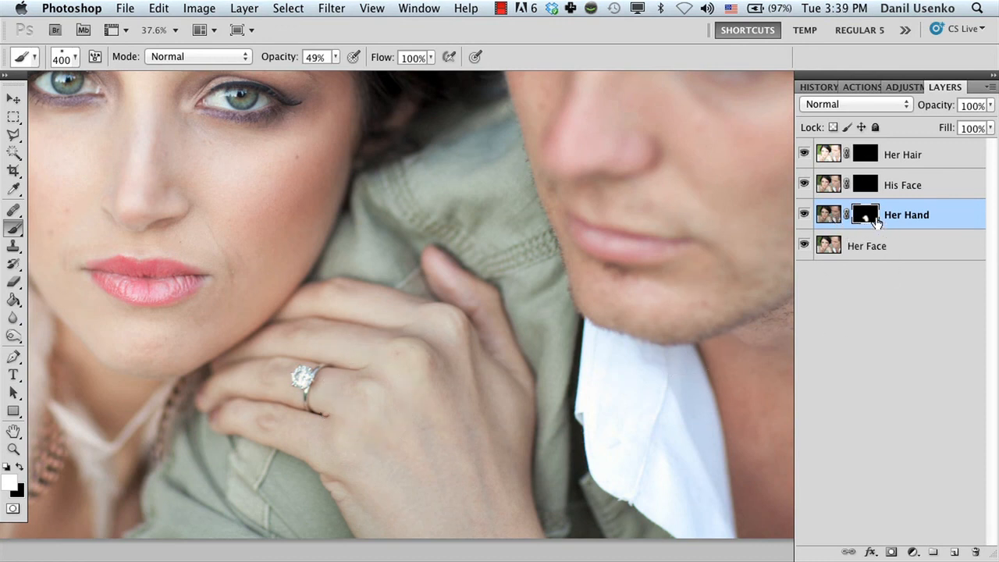
# Step: View the whole portrait of the couple to check her hand against both faces
pyautogui.moveTo(326, 387)
pyautogui.mouseDown()
pyautogui.moveTo(350, 341)
pyautogui.moveTo(339, 348)
pyautogui.moveTo(430, 513)
pyautogui.moveTo(434, 427)
pyautogui.moveTo(399, 367)
pyautogui.moveTo(422, 345)
pyautogui.moveTo(369, 363)
pyautogui.mouseUp()
pyautogui.press('z')
pyautogui.moveTo(564, 357); pyautogui.dragTo(413, 343)
pyautogui.moveTo(380, 357); pyautogui.dragTo(419, 357)
pyautogui.moveTo(416, 358); pyautogui.dragTo(460, 311)
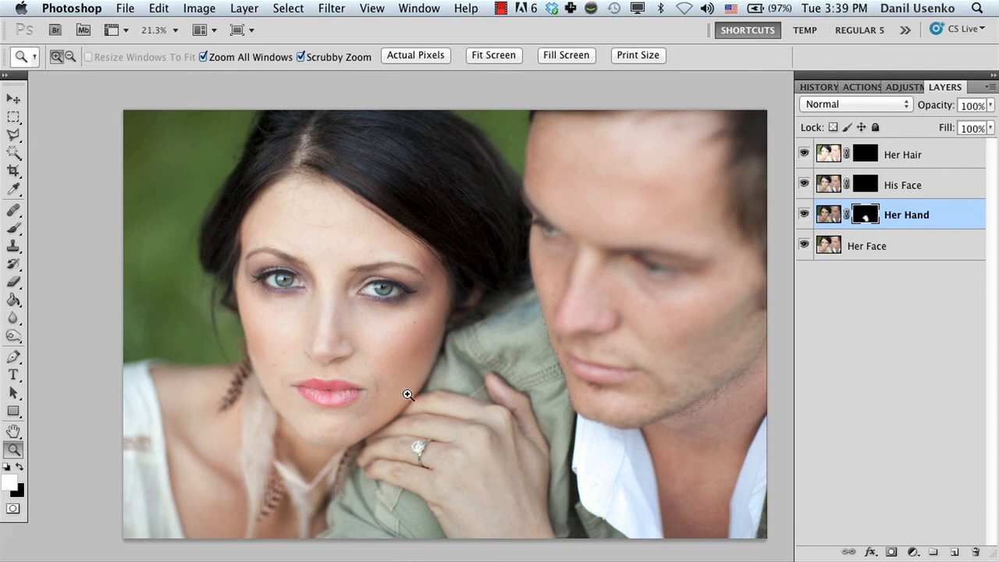
# Step: Paint white over his face and neck on the His Face layer's mask with a 900 px brush at 49% opacity
pyautogui.click(868, 185)
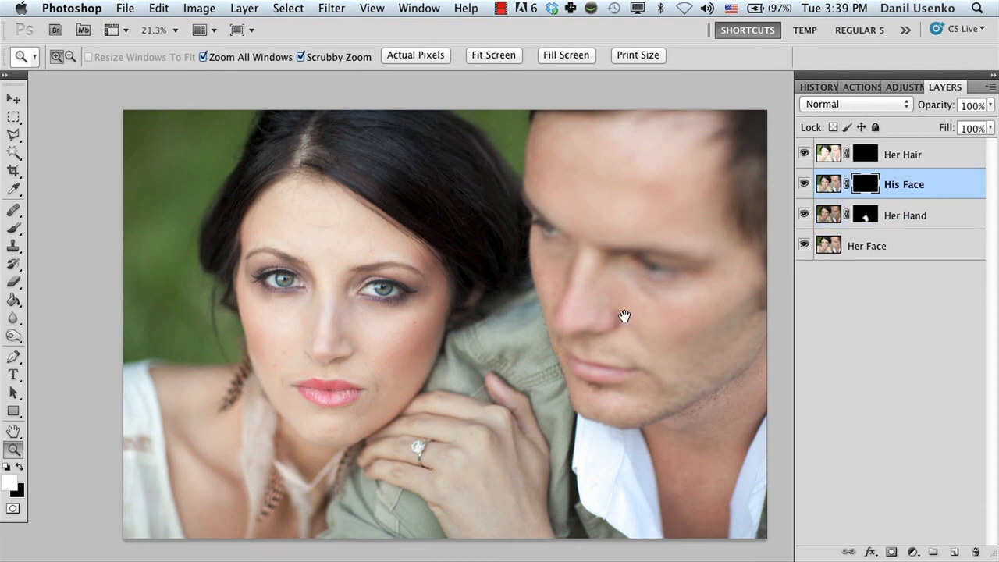
pyautogui.moveTo(625, 319); pyautogui.dragTo(520, 299)
pyautogui.click(11, 232)
pyautogui.press(']')
pyautogui.press(']')
pyautogui.press(']')
pyautogui.press(']')
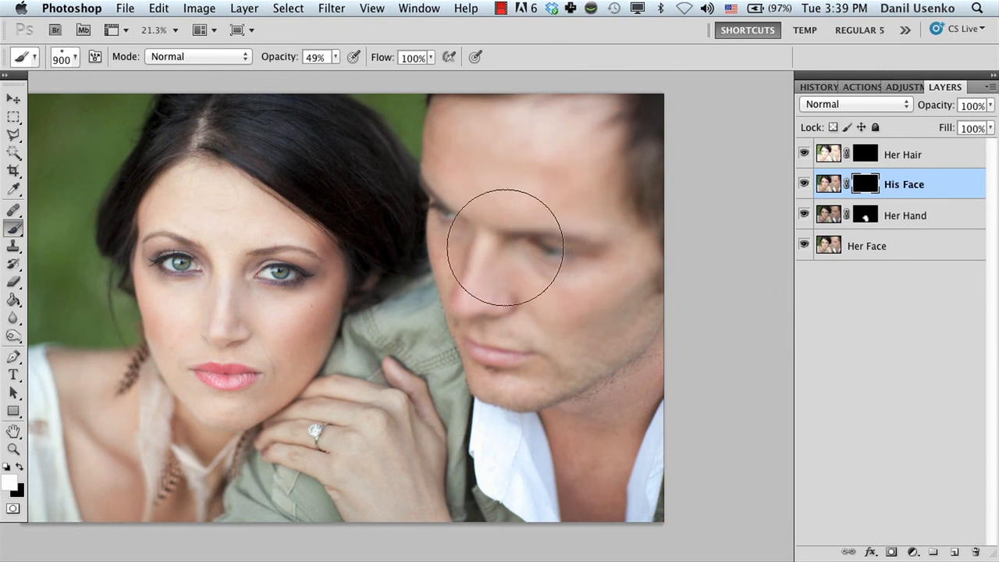
pyautogui.moveTo(489, 227)
pyautogui.mouseDown()
pyautogui.moveTo(503, 206)
pyautogui.moveTo(516, 235)
pyautogui.moveTo(606, 227)
pyautogui.moveTo(612, 262)
pyautogui.moveTo(578, 356)
pyautogui.moveTo(610, 369)
pyautogui.moveTo(605, 414)
pyautogui.mouseUp()
pyautogui.moveTo(519, 359)
pyautogui.mouseDown()
pyautogui.moveTo(492, 279)
pyautogui.moveTo(477, 144)
pyautogui.moveTo(644, 170)
pyautogui.moveTo(611, 301)
pyautogui.moveTo(573, 377)
pyautogui.mouseUp()
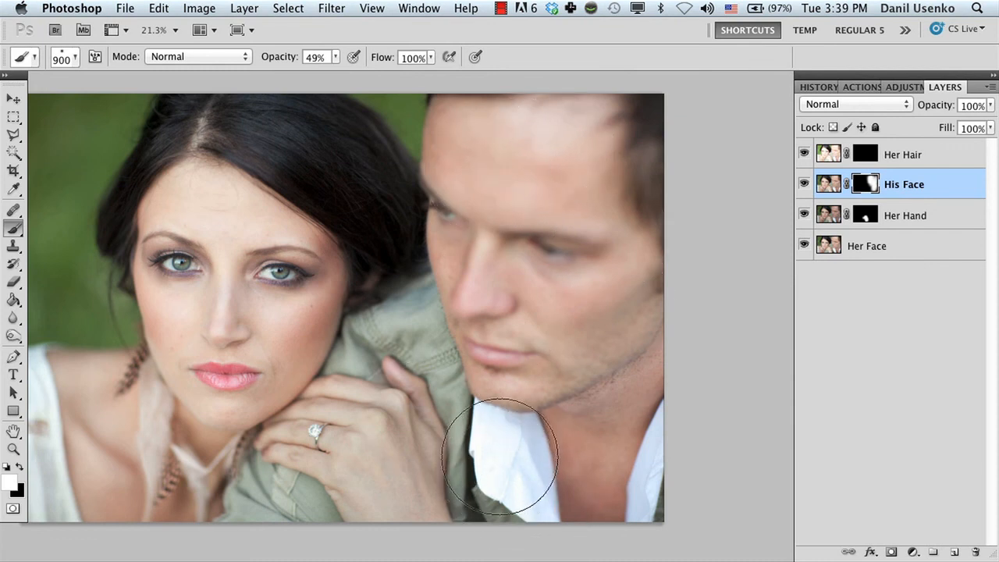
# Step: Paint white over his bright shirt collar on the Her Hand layer's mask with a 250 px brush at 49% opacity
pyautogui.click(14, 449)
pyautogui.moveTo(477, 452); pyautogui.dragTo(428, 383)
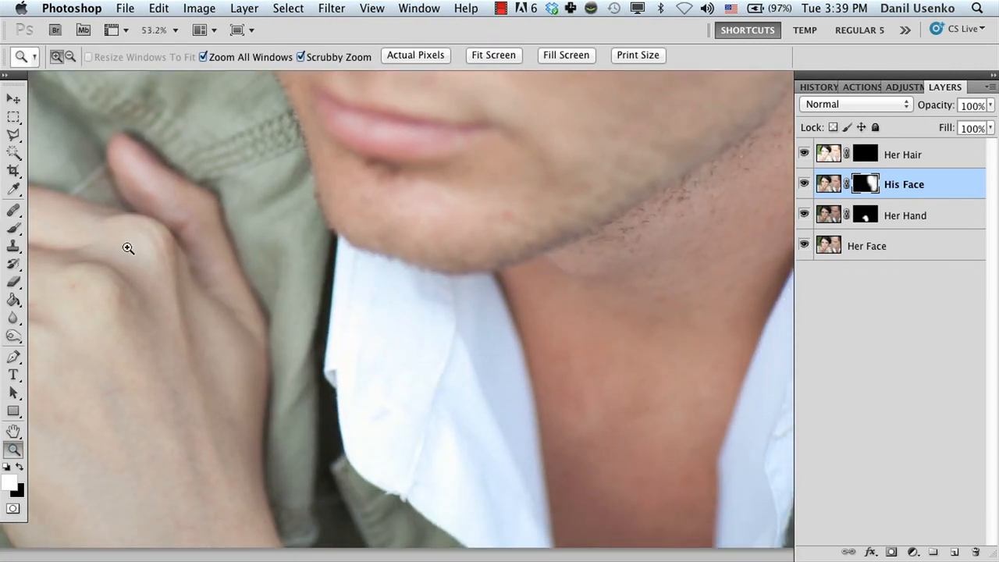
pyautogui.click(16, 230)
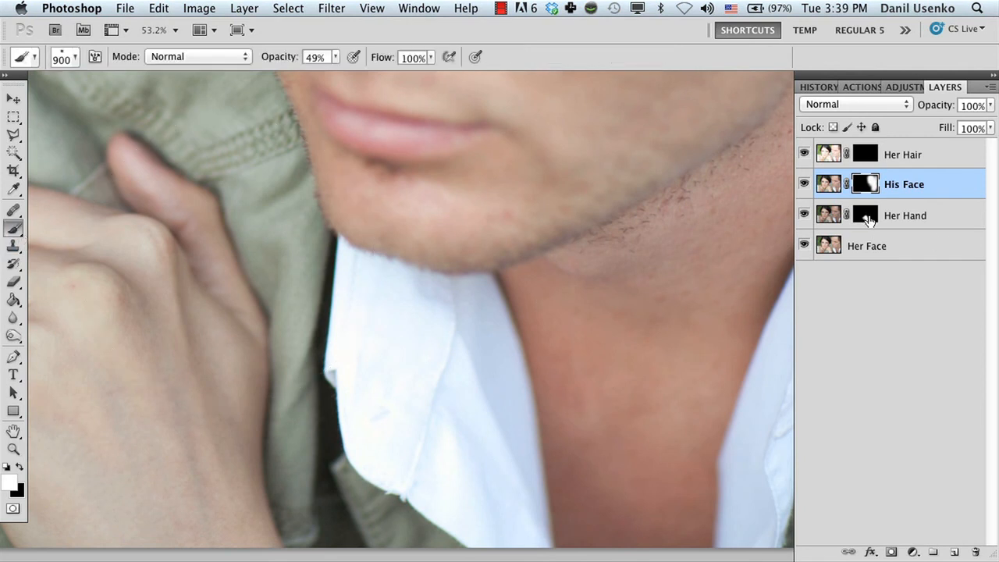
pyautogui.click(865, 216)
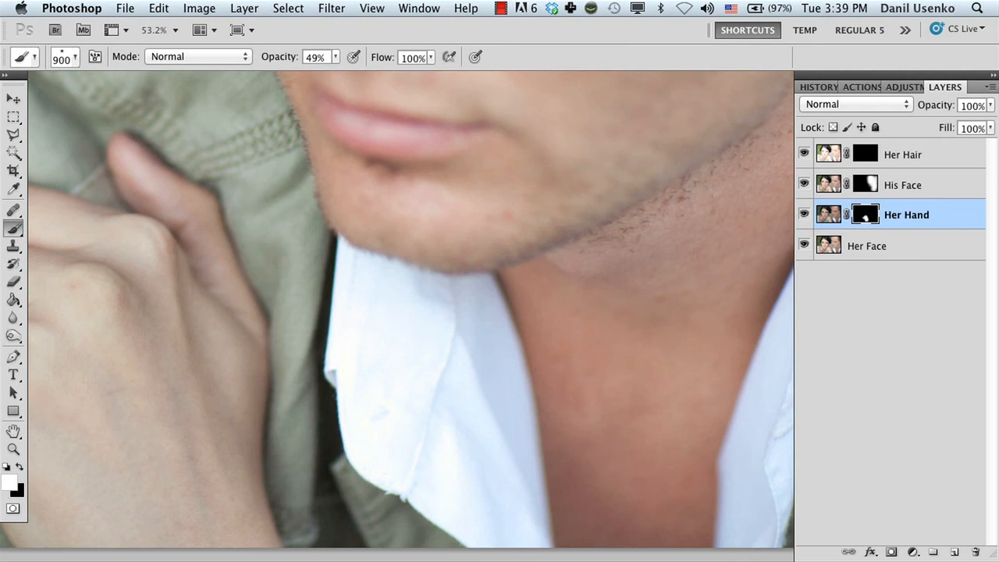
pyautogui.press('[')
pyautogui.press('[')
pyautogui.press('[')
pyautogui.press('[')
pyautogui.press('[')
pyautogui.press('[')
pyautogui.press('[')
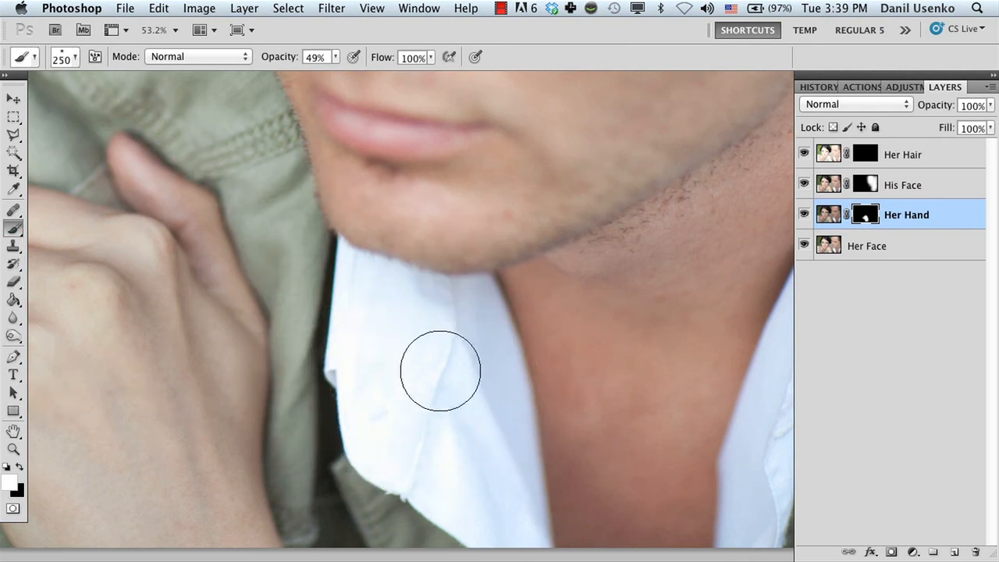
pyautogui.moveTo(388, 326)
pyautogui.mouseDown()
pyautogui.moveTo(414, 407)
pyautogui.moveTo(468, 486)
pyautogui.moveTo(464, 372)
pyautogui.moveTo(381, 359)
pyautogui.moveTo(370, 322)
pyautogui.moveTo(377, 438)
pyautogui.moveTo(475, 511)
pyautogui.moveTo(364, 346)
pyautogui.moveTo(440, 401)
pyautogui.moveTo(369, 341)
pyautogui.mouseUp()
pyautogui.moveTo(603, 415); pyautogui.dragTo(404, 367)
pyautogui.moveTo(299, 419); pyautogui.dragTo(451, 433)
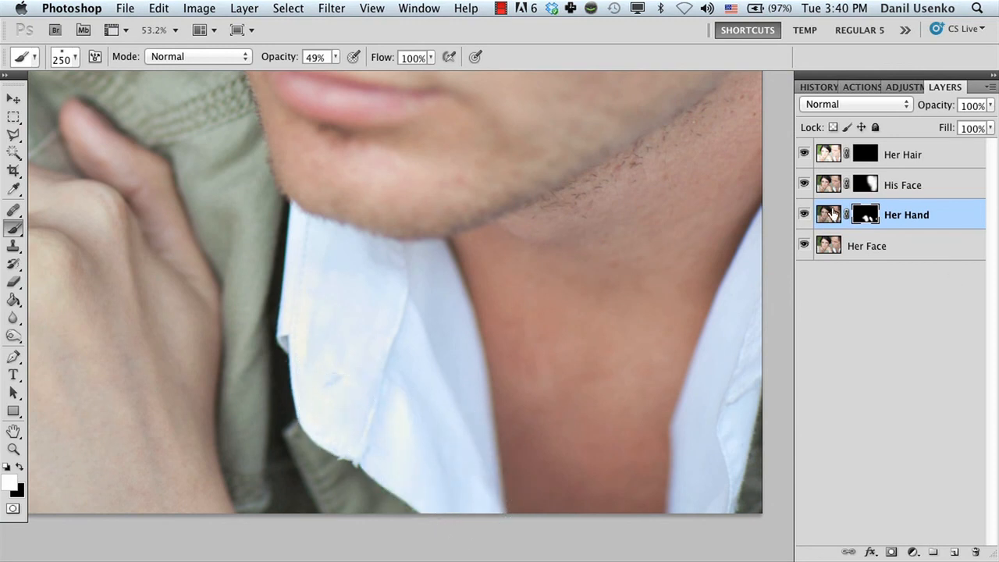
# Step: Toggle the Her Hand layer's visibility repeatedly to compare his shirt collar with and without the masked toning
pyautogui.click(804, 217)
pyautogui.click(804, 217)
pyautogui.click(805, 217)
pyautogui.click(804, 217)
pyautogui.click(804, 217)
pyautogui.click(804, 217)
pyautogui.click(804, 217)
pyautogui.click(804, 217)
# Step: Paint her dark hair on the Her Hair layer's mask with a 250 px brush, lowering its opacity to 20% and switching briefly to black
pyautogui.press('z')
pyautogui.moveTo(312, 312); pyautogui.dragTo(236, 336)
pyautogui.moveTo(194, 170); pyautogui.dragTo(483, 312)
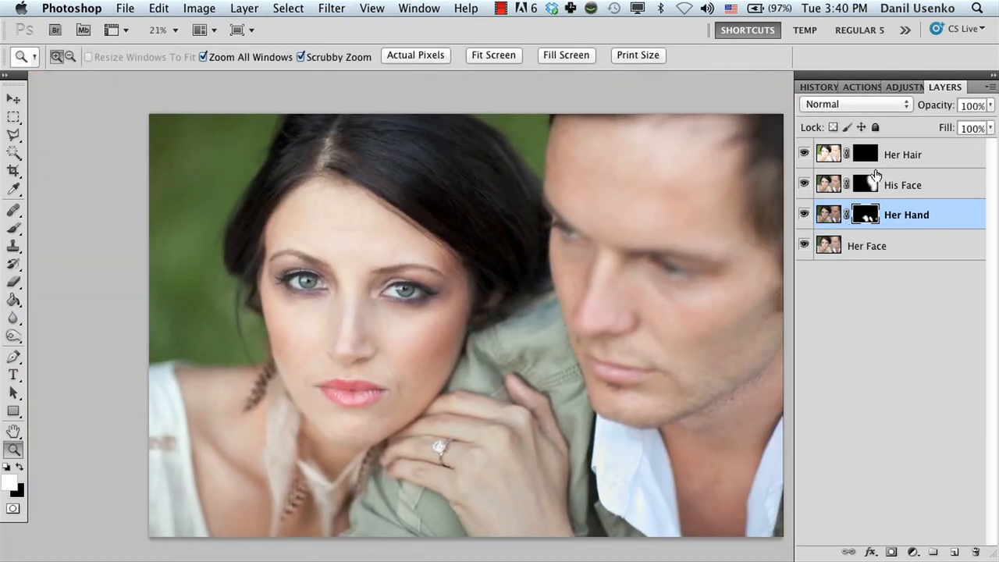
pyautogui.click(864, 156)
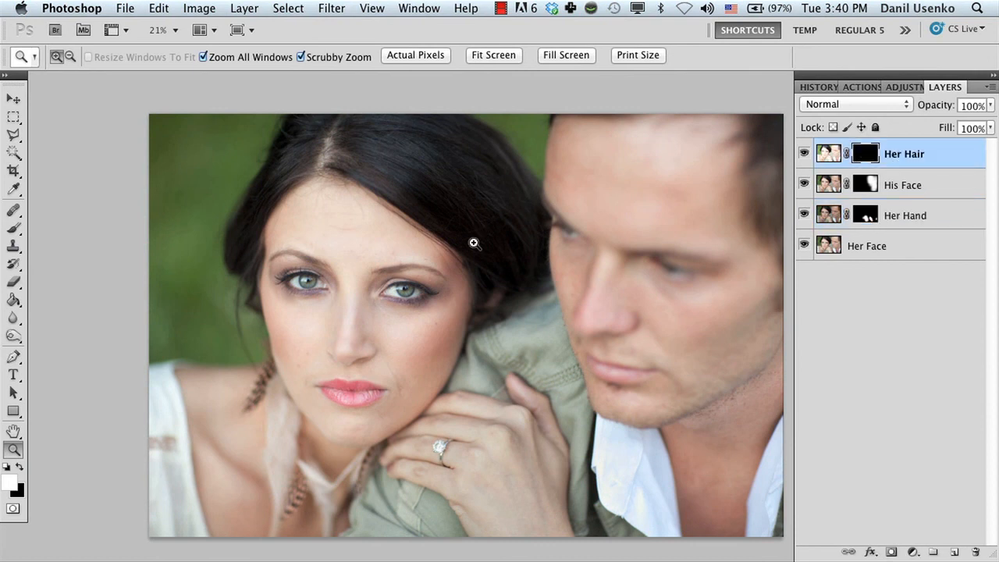
pyautogui.moveTo(415, 198); pyautogui.dragTo(410, 233)
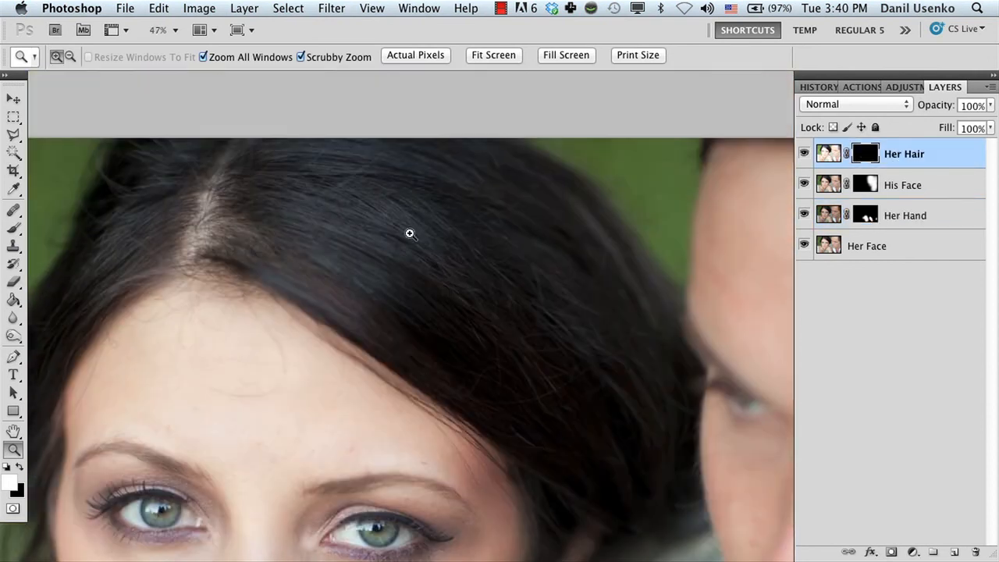
pyautogui.moveTo(530, 390); pyautogui.dragTo(489, 299)
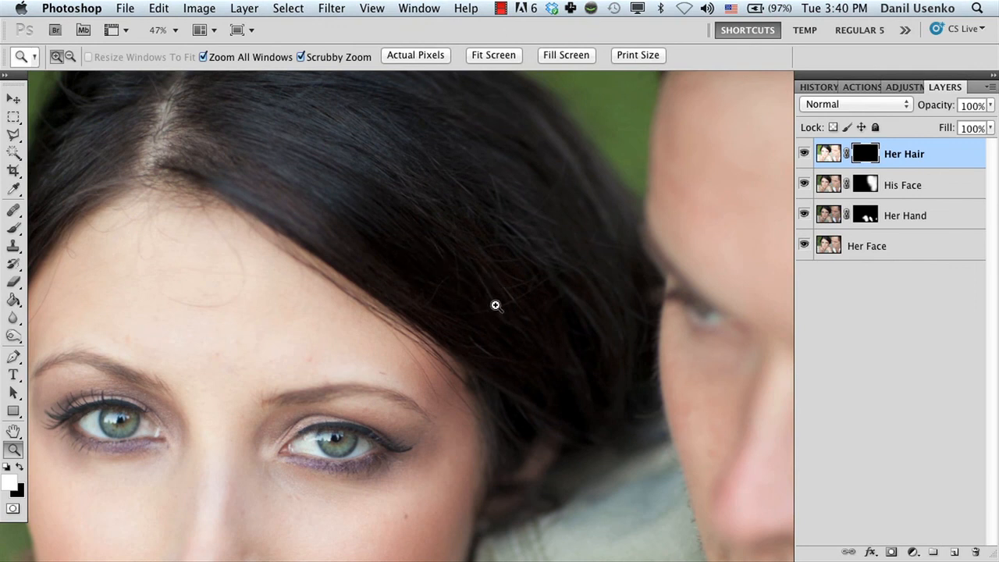
pyautogui.click(12, 230)
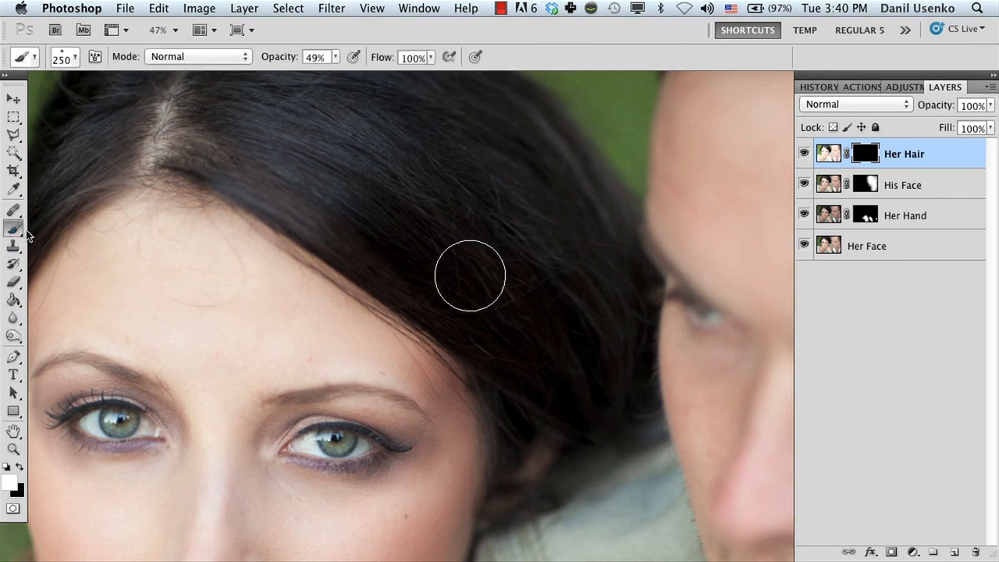
pyautogui.moveTo(536, 345)
pyautogui.mouseDown()
pyautogui.moveTo(485, 305)
pyautogui.moveTo(559, 388)
pyautogui.moveTo(537, 172)
pyautogui.moveTo(595, 258)
pyautogui.moveTo(554, 151)
pyautogui.moveTo(593, 250)
pyautogui.mouseUp()
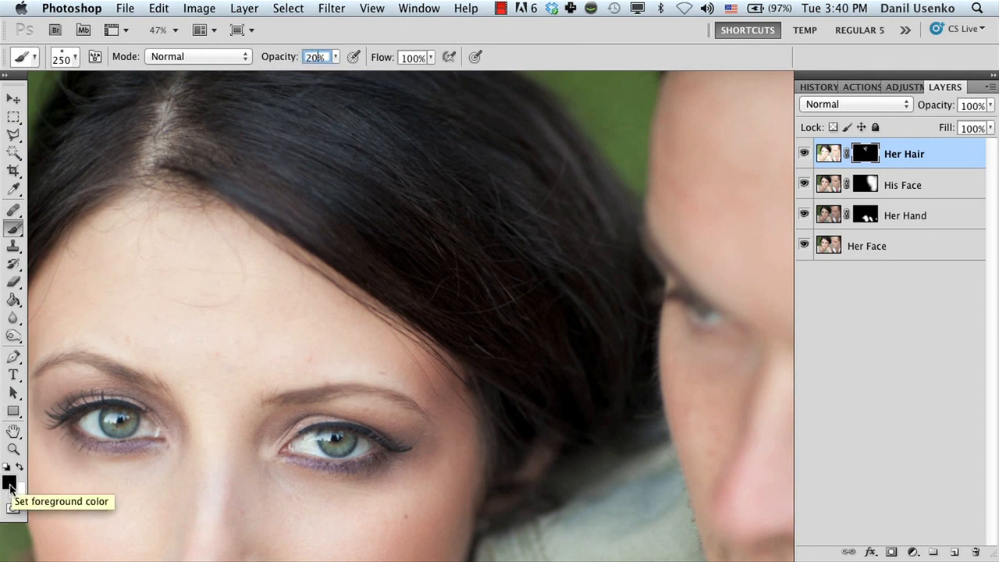
pyautogui.moveTo(502, 149)
pyautogui.mouseDown()
pyautogui.moveTo(558, 240)
pyautogui.moveTo(516, 135)
pyautogui.moveTo(557, 198)
pyautogui.moveTo(514, 138)
pyautogui.mouseUp()
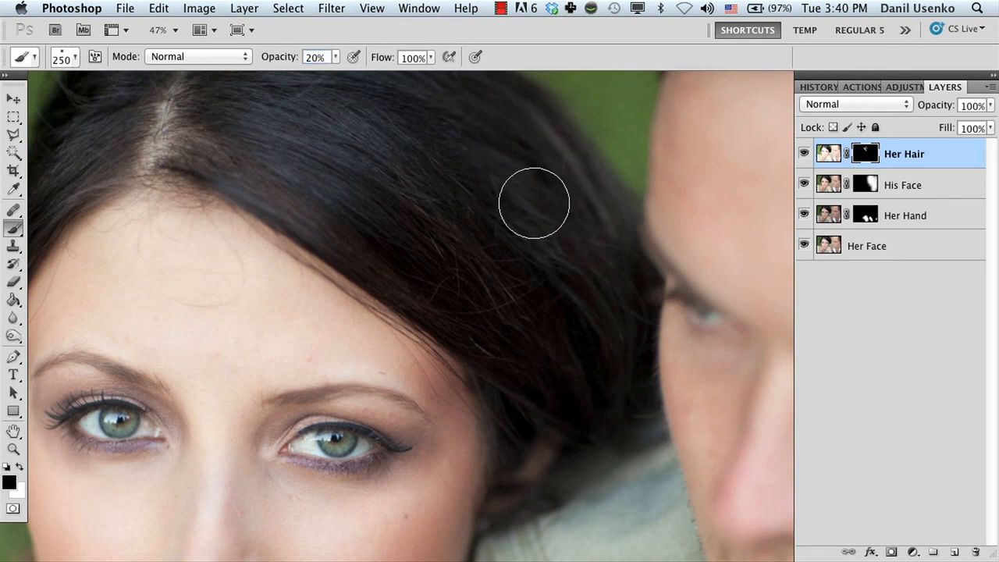
pyautogui.click(19, 467)
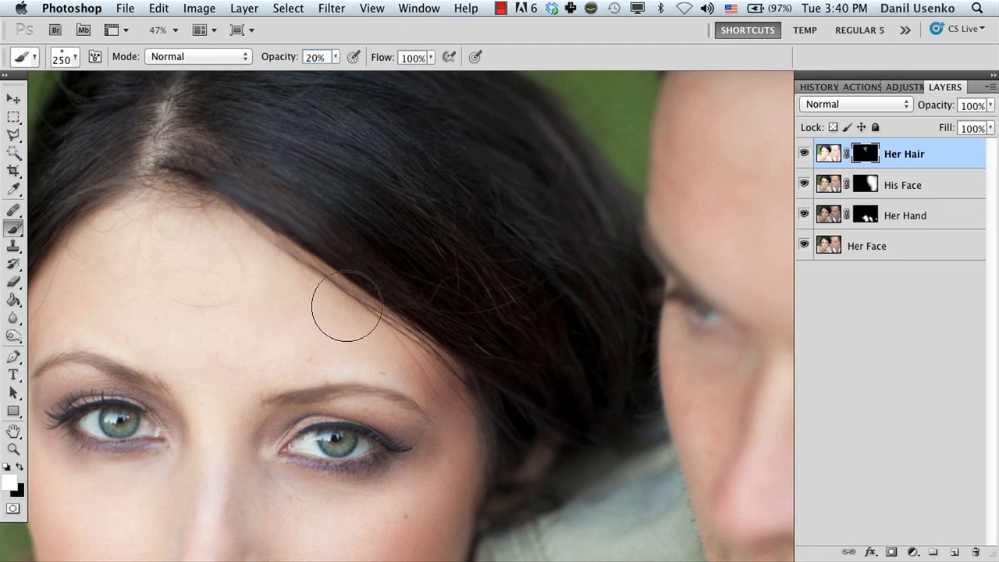
# Step: Paint white over the crown and both sides of her hair on the Her Hair layer's mask at 20% opacity
pyautogui.moveTo(442, 213); pyautogui.dragTo(409, 301)
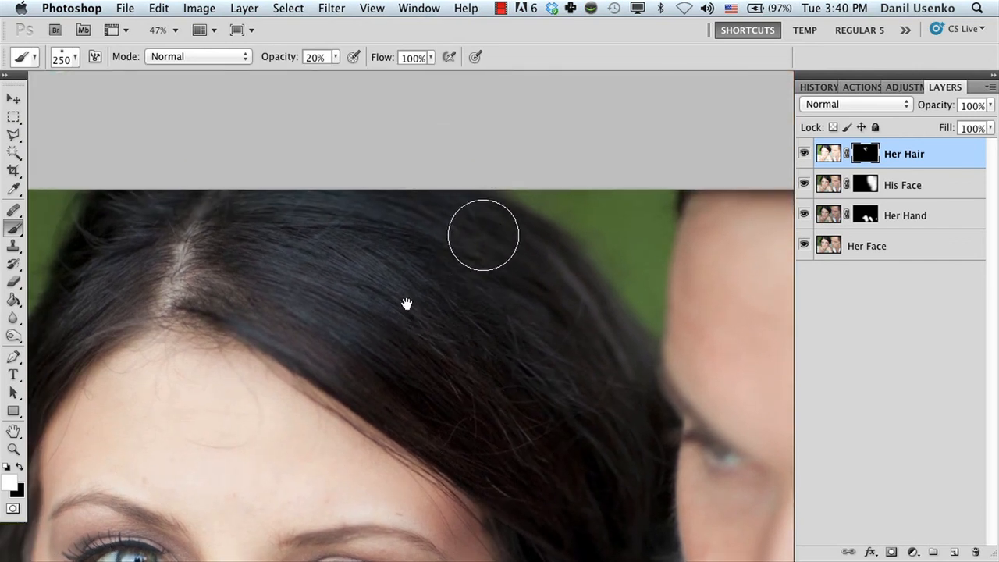
pyautogui.moveTo(299, 286); pyautogui.dragTo(473, 259)
pyautogui.moveTo(269, 331); pyautogui.dragTo(390, 206)
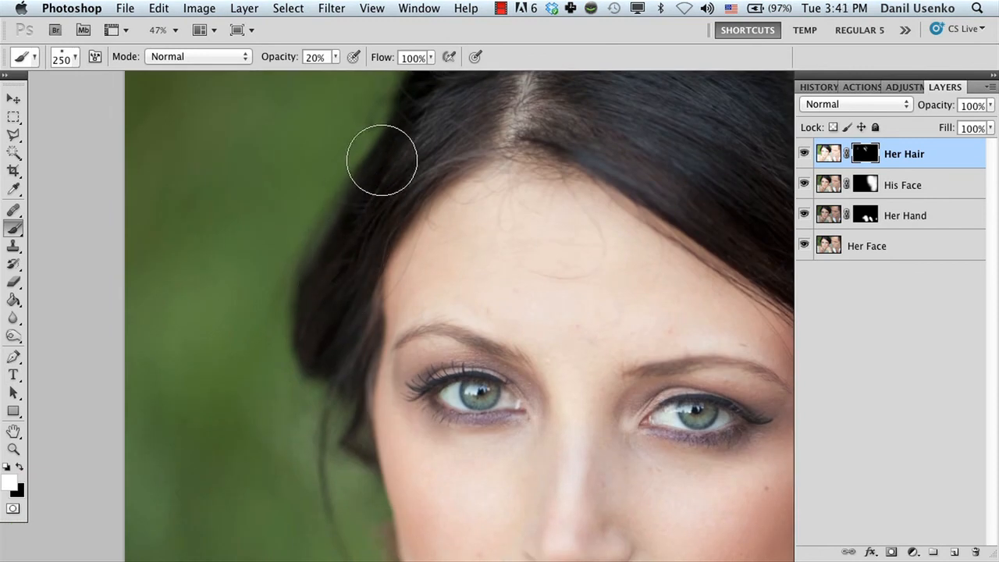
pyautogui.hscroll(10, 545, 338)
pyautogui.scroll(-2, 545, 338)
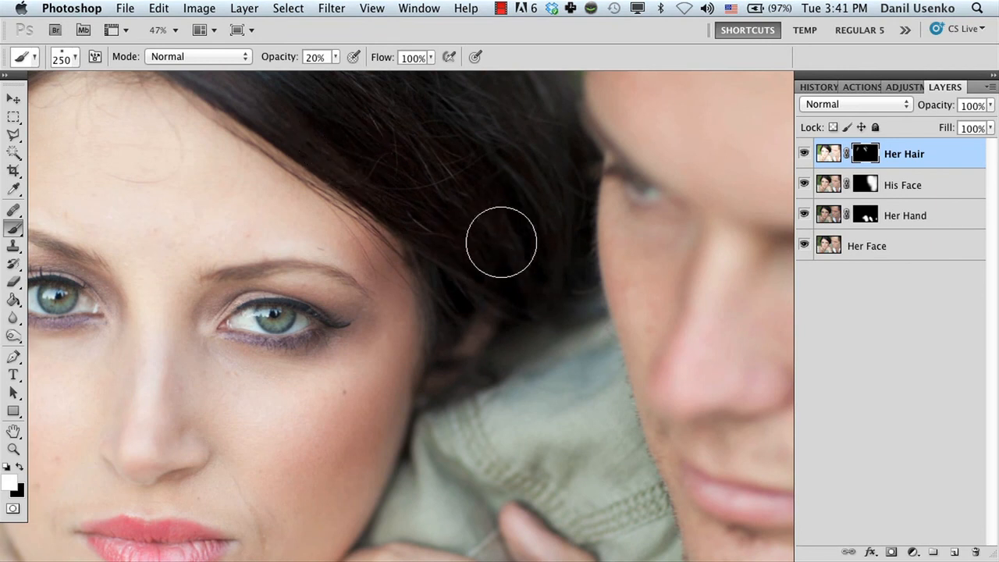
pyautogui.moveTo(339, 128); pyautogui.dragTo(381, 267)
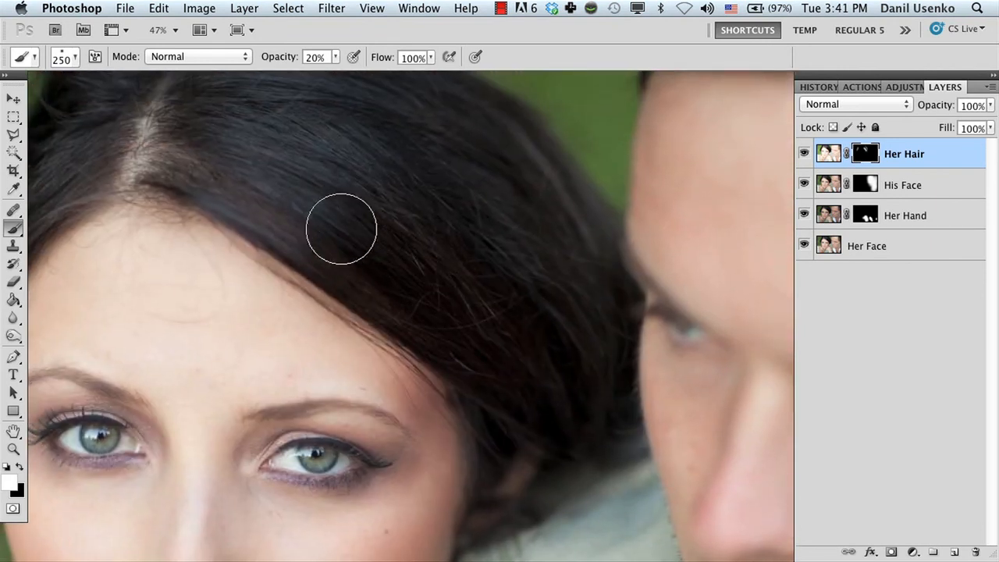
pyautogui.moveTo(257, 194); pyautogui.dragTo(353, 330)
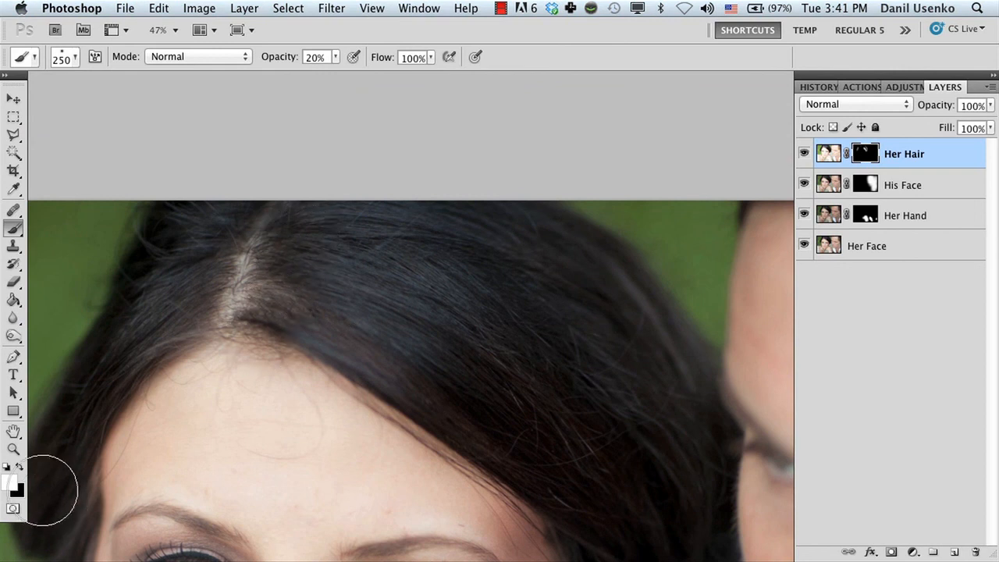
# Step: Hide the Her Hair, His Face and Her Hand layers so only the Her Face layer shows in the portrait
pyautogui.click(13, 449)
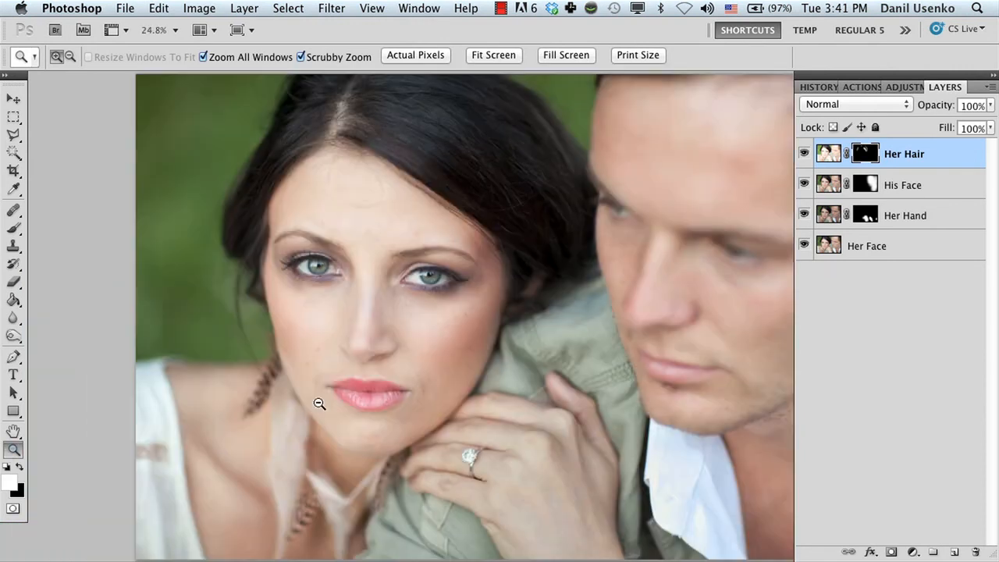
pyautogui.moveTo(357, 398); pyautogui.dragTo(307, 408)
pyautogui.moveTo(477, 278); pyautogui.dragTo(439, 286)
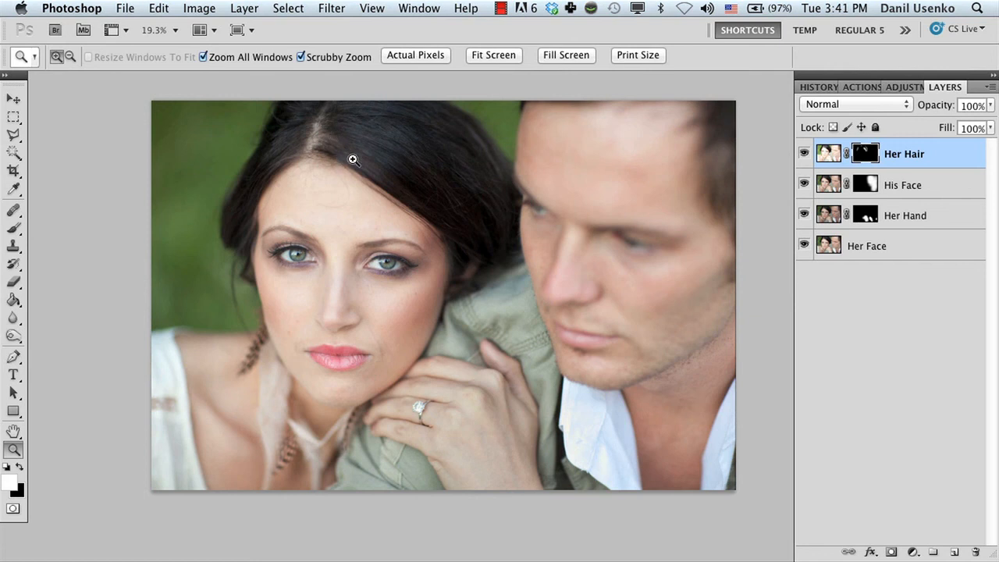
pyautogui.moveTo(353, 159); pyautogui.dragTo(330, 167)
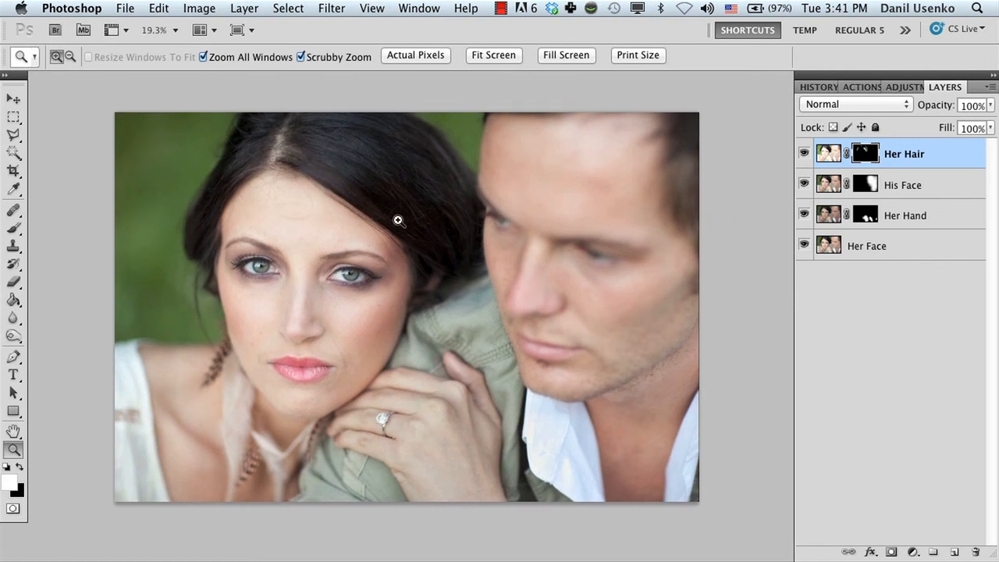
pyautogui.moveTo(371, 315); pyautogui.dragTo(362, 318)
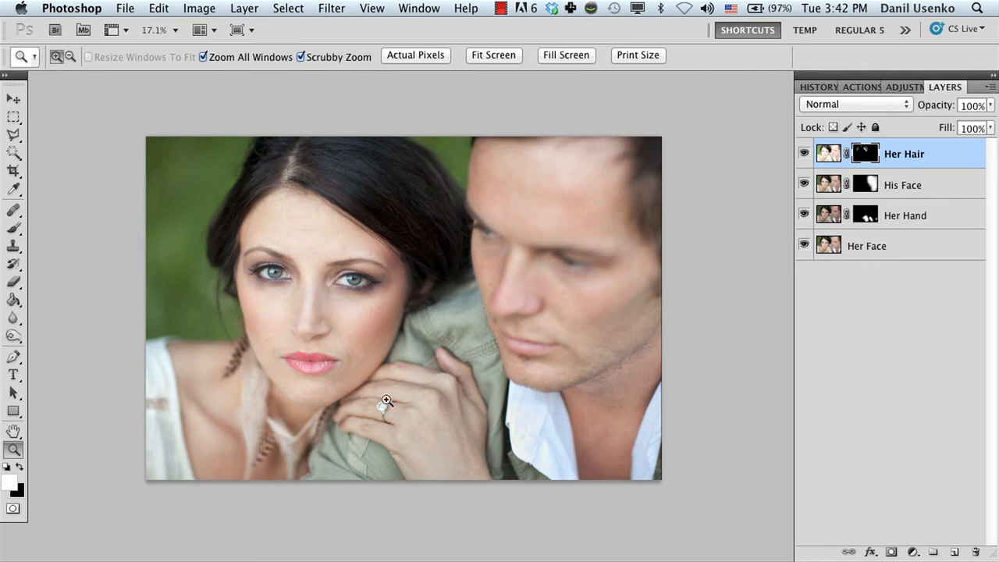
pyautogui.moveTo(806, 154); pyautogui.dragTo(807, 215)
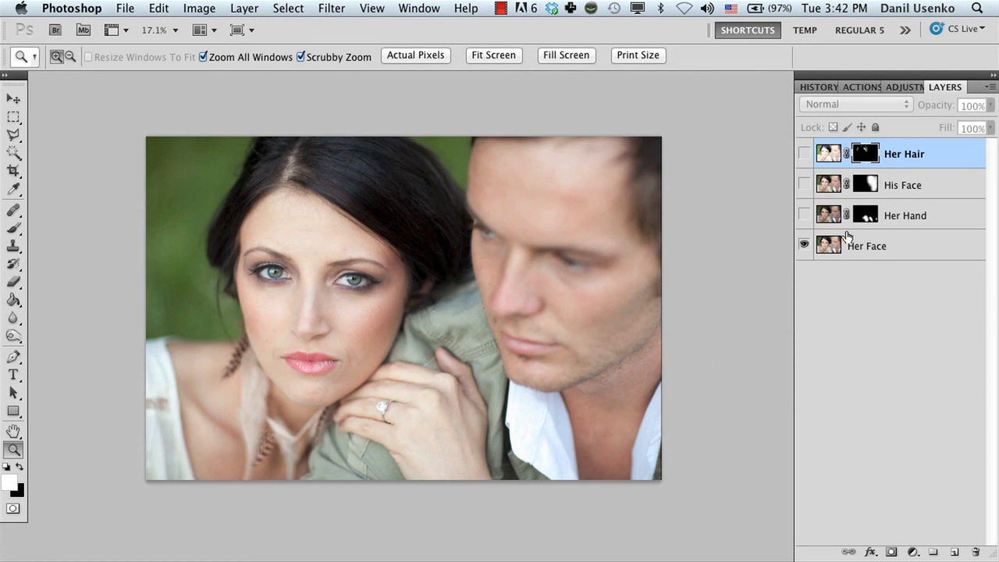
# Step: Add a Brightness/Contrast adjustment layer directly above the Her Face layer and set its contrast to 93
pyautogui.click(864, 246)
pyautogui.click(912, 550)
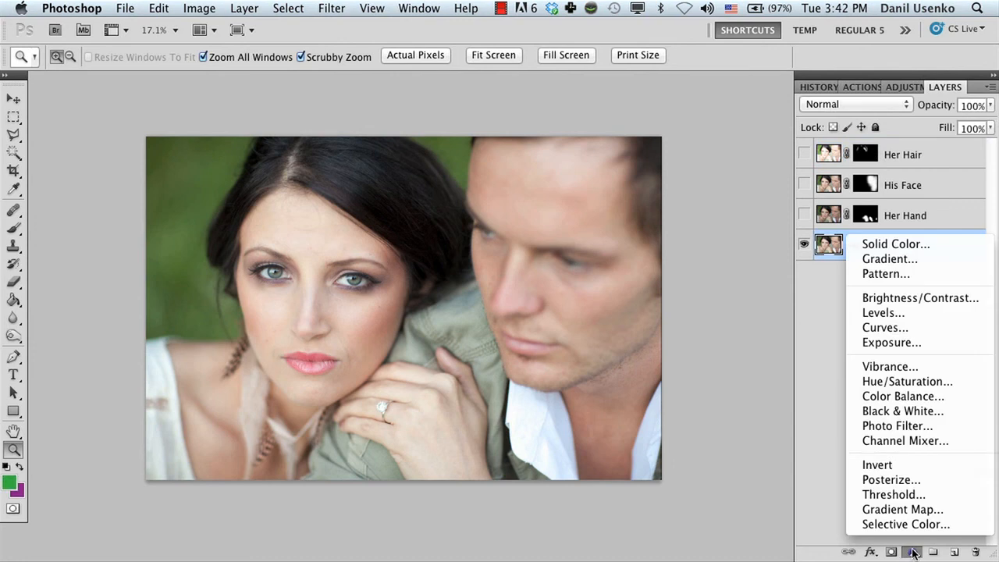
pyautogui.click(904, 297)
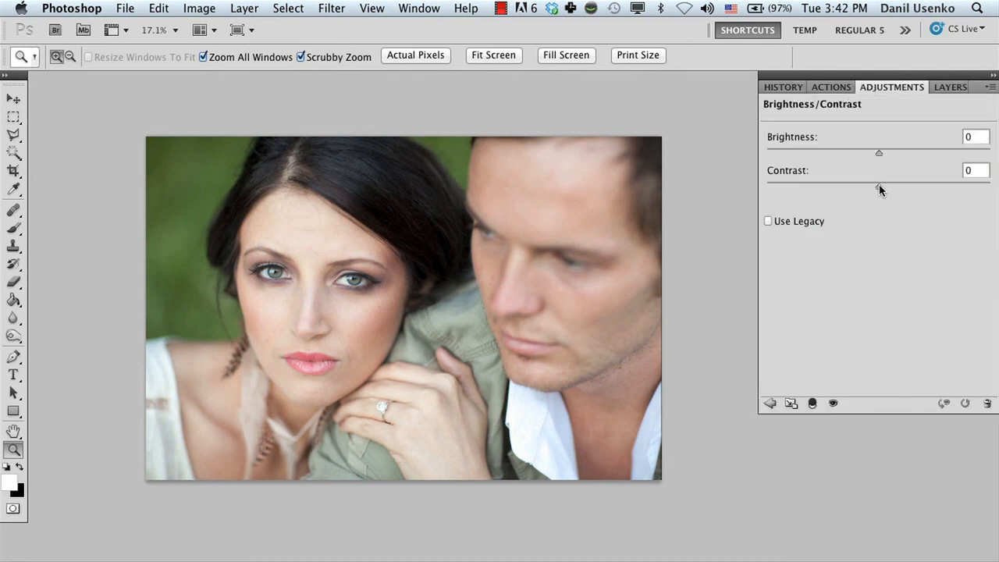
pyautogui.moveTo(881, 192); pyautogui.dragTo(982, 189)
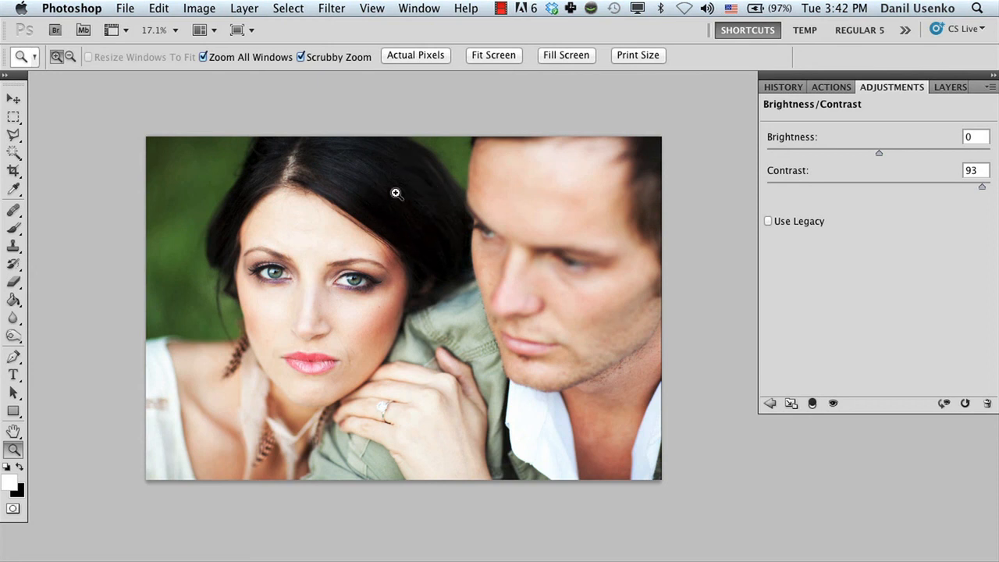
# Step: Merge the Brightness/Contrast adjustment layer down into the Her Face layer
pyautogui.click(950, 87)
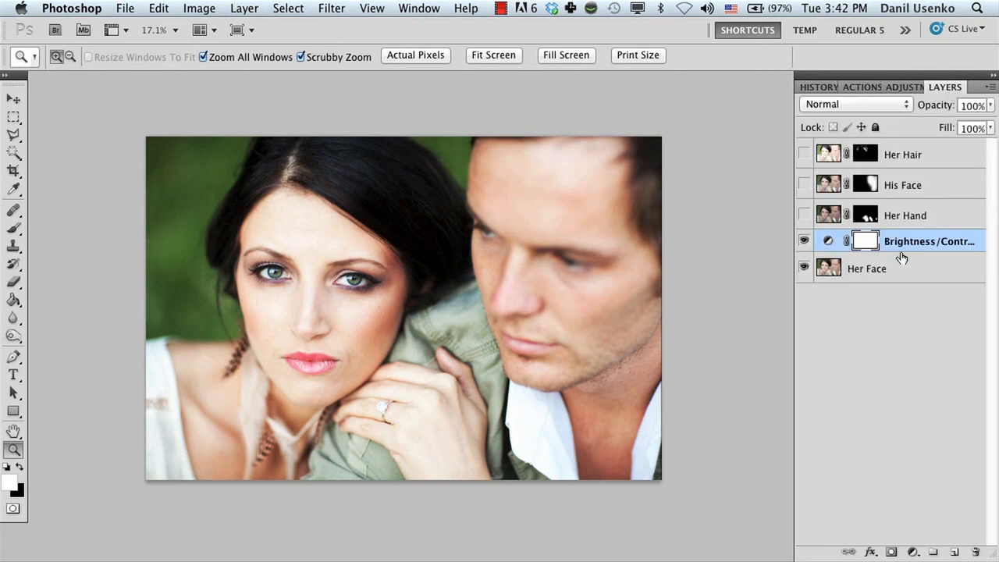
pyautogui.rightClick(902, 257)
pyautogui.click(817, 270)
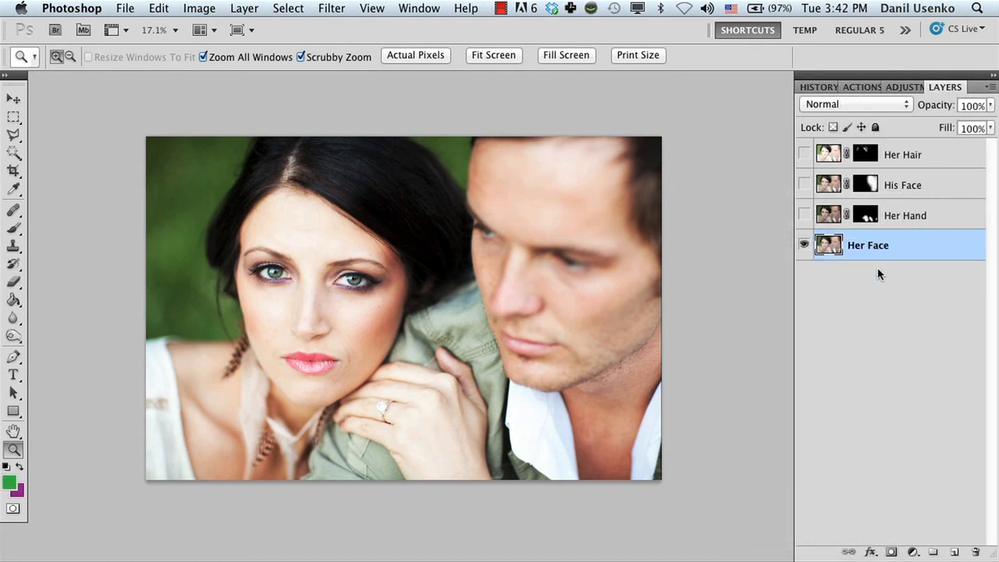